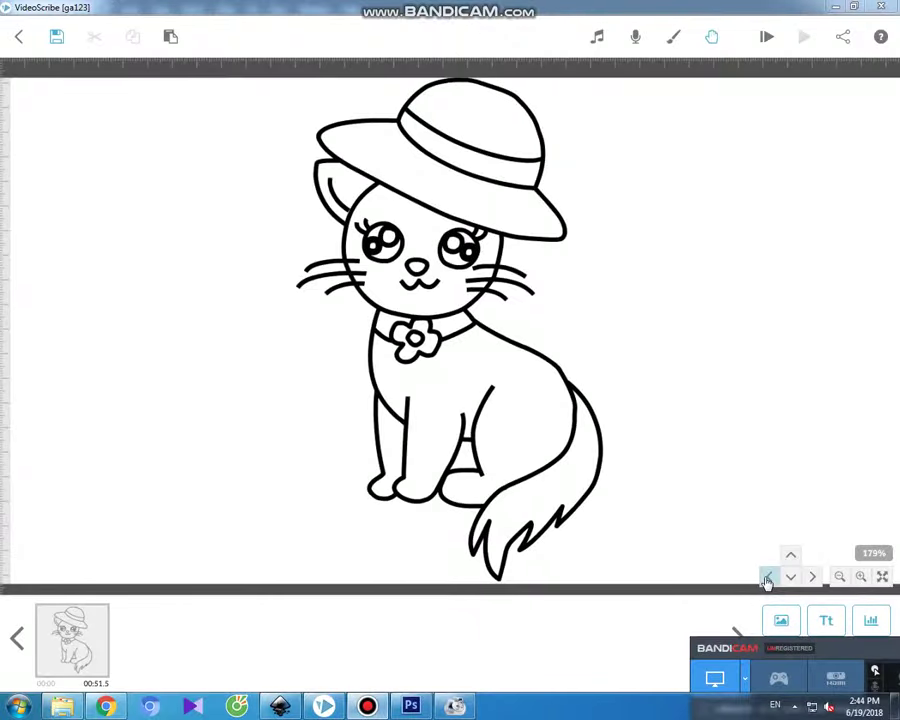
Preview the cat-in-a-hat scribe full screen, then exit and return to Photoshop.
click(766, 36)
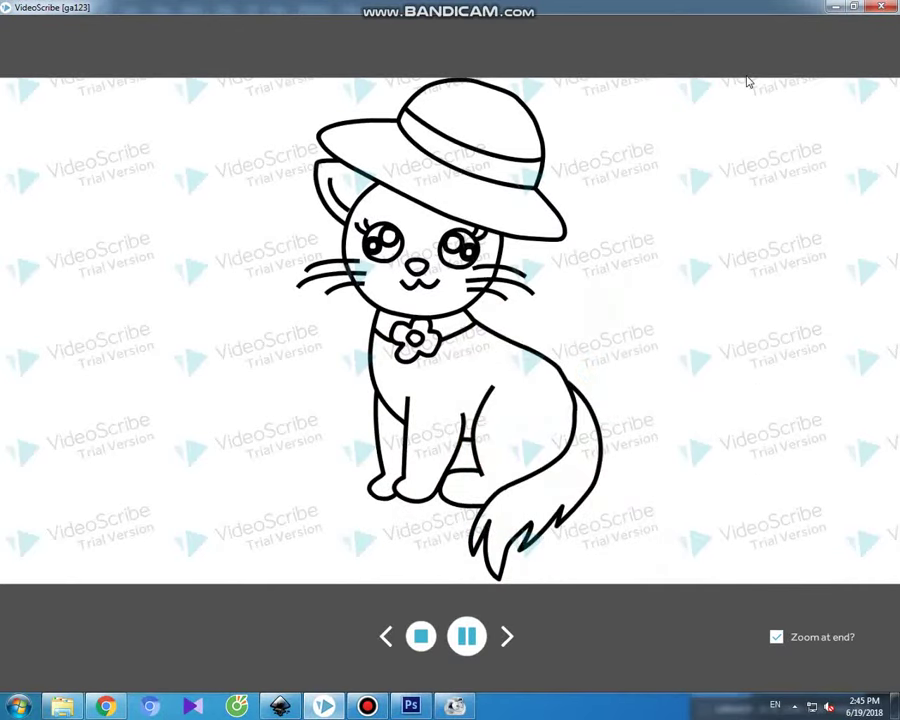
key(Escape)
click(367, 706)
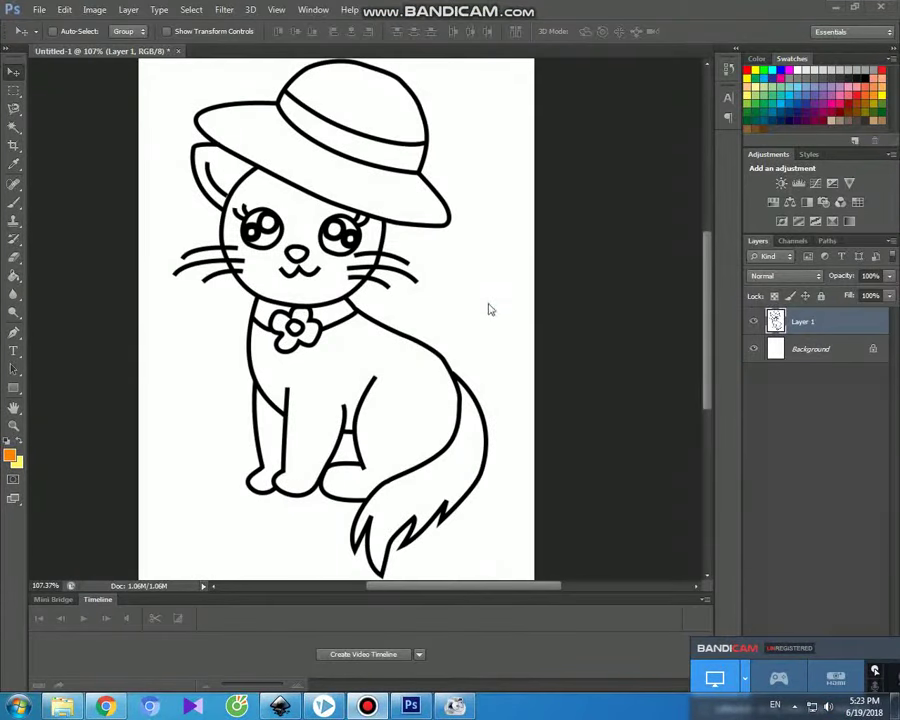
Set the foreground colour to magenta.
click(487, 297)
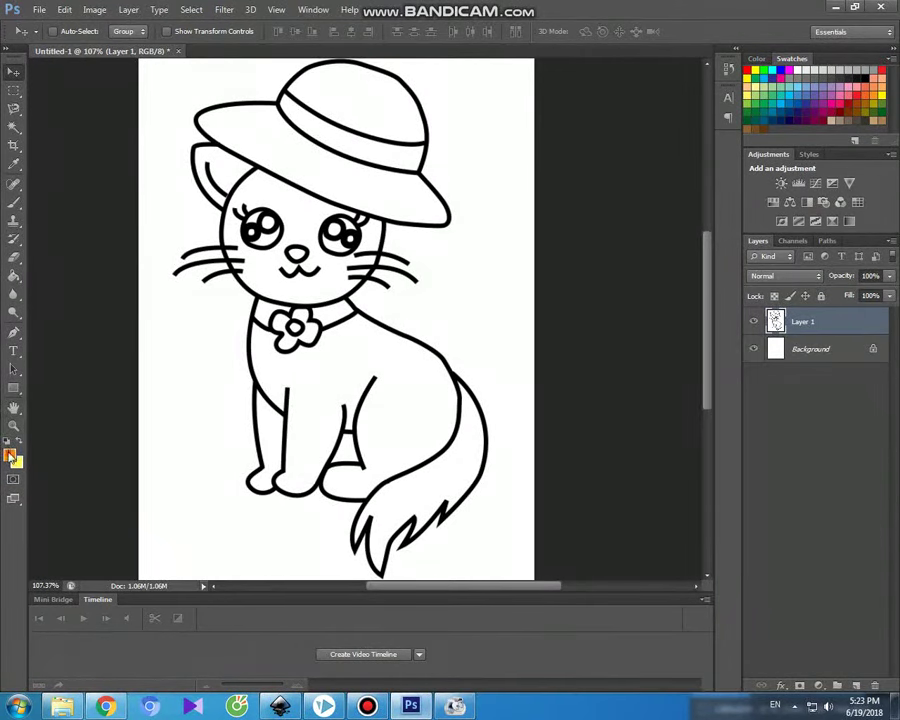
click(10, 455)
drag(753, 524, 755, 519)
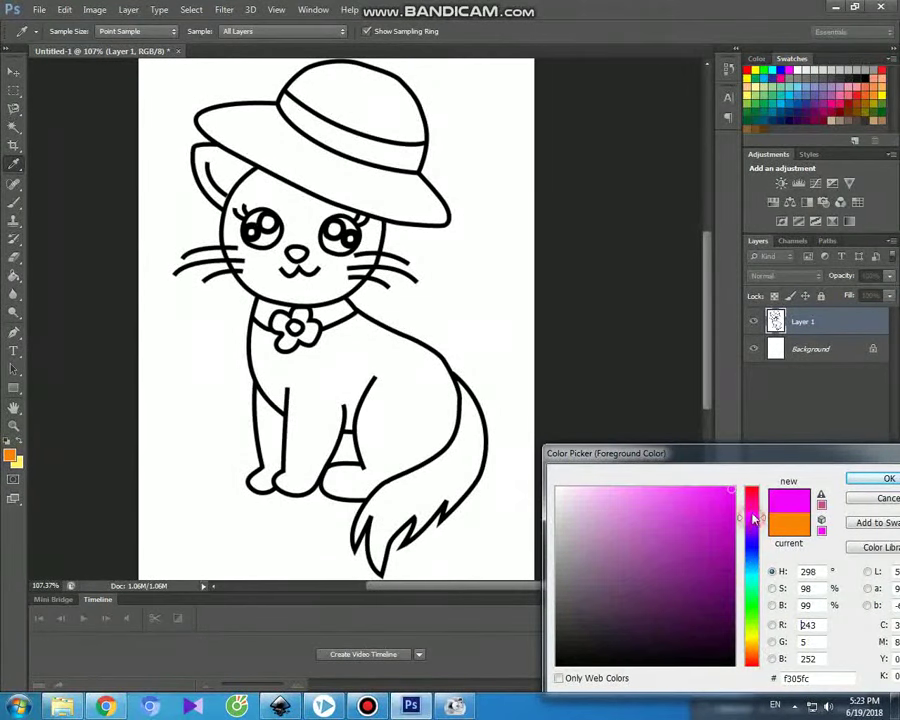
click(855, 480)
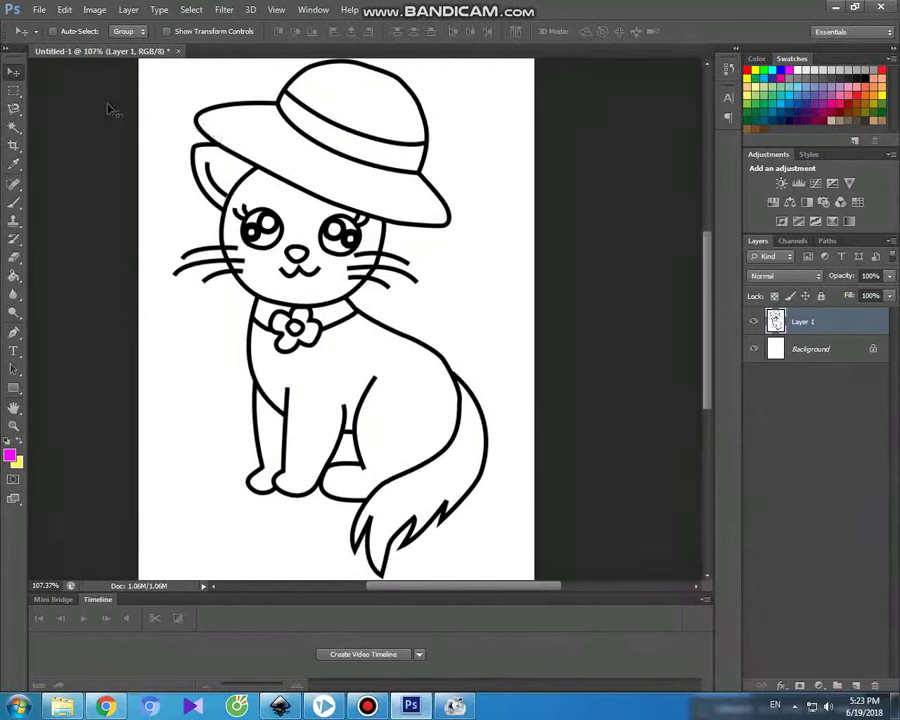
Magic Wand-select the hat brim and crown and brush them magenta.
click(14, 127)
click(258, 141)
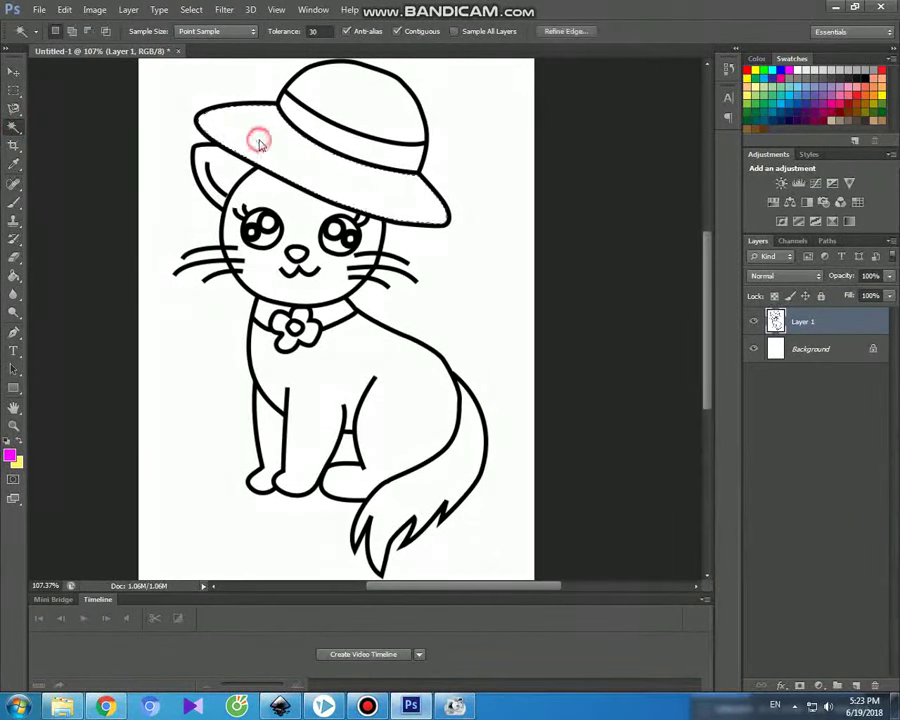
shift+click(344, 97)
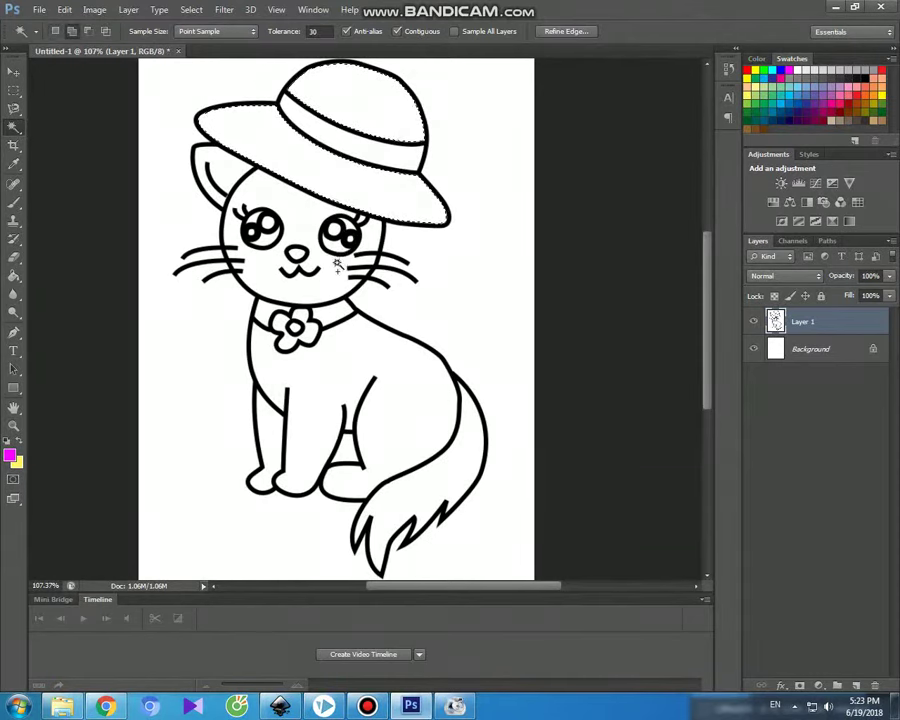
click(14, 201)
drag(205, 122, 276, 122)
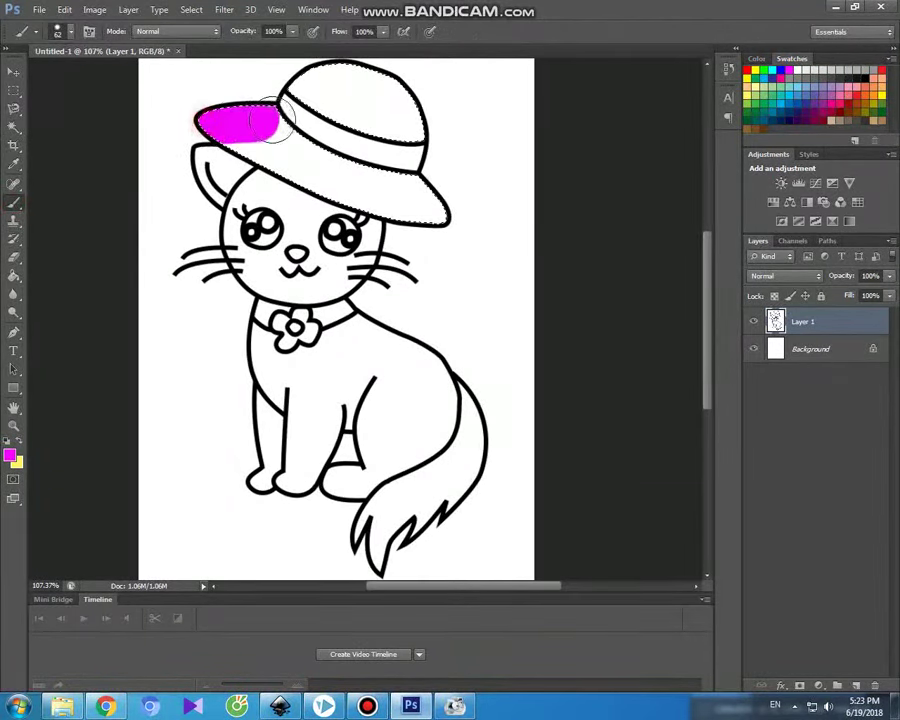
mouse_move(318, 185)
mouse_down()
mouse_move(446, 200)
mouse_move(410, 185)
mouse_up()
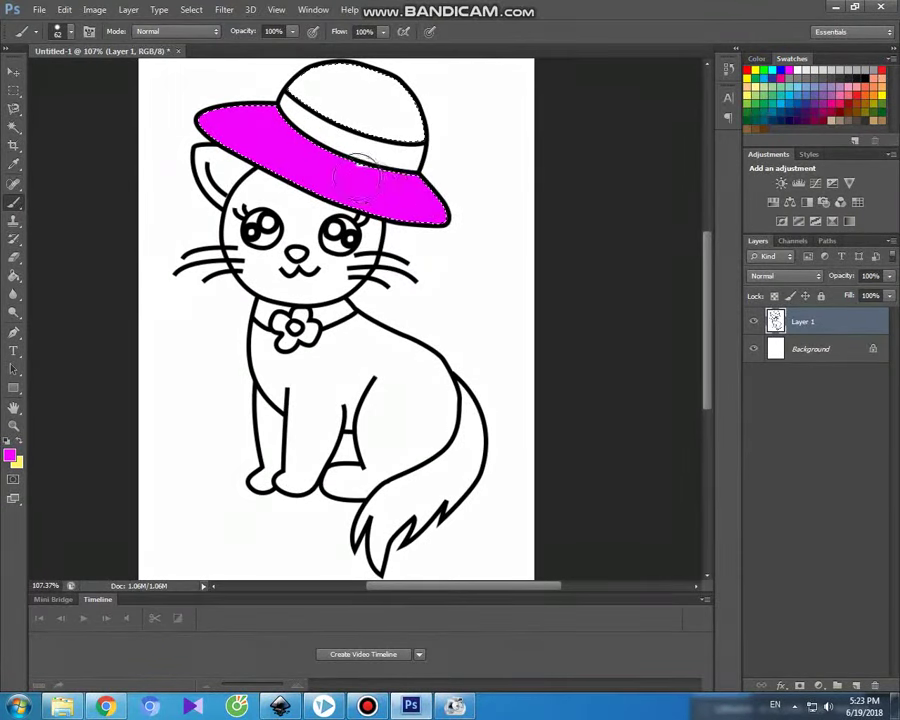
mouse_move(293, 84)
mouse_down()
mouse_move(337, 80)
mouse_move(390, 52)
mouse_move(411, 123)
mouse_up()
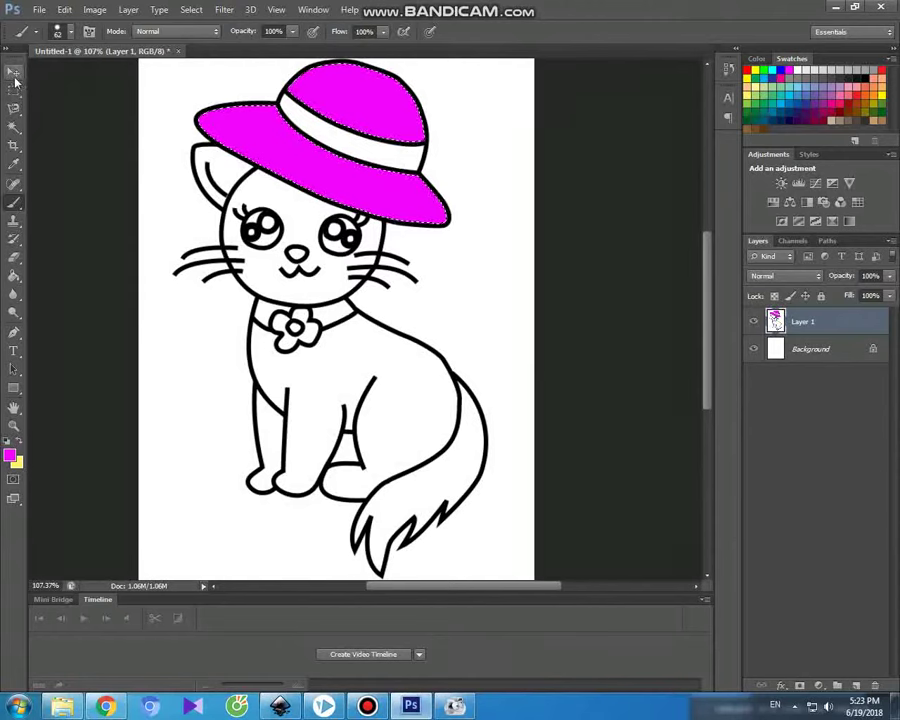
Magic Wand-select the white hat band.
click(14, 127)
click(310, 130)
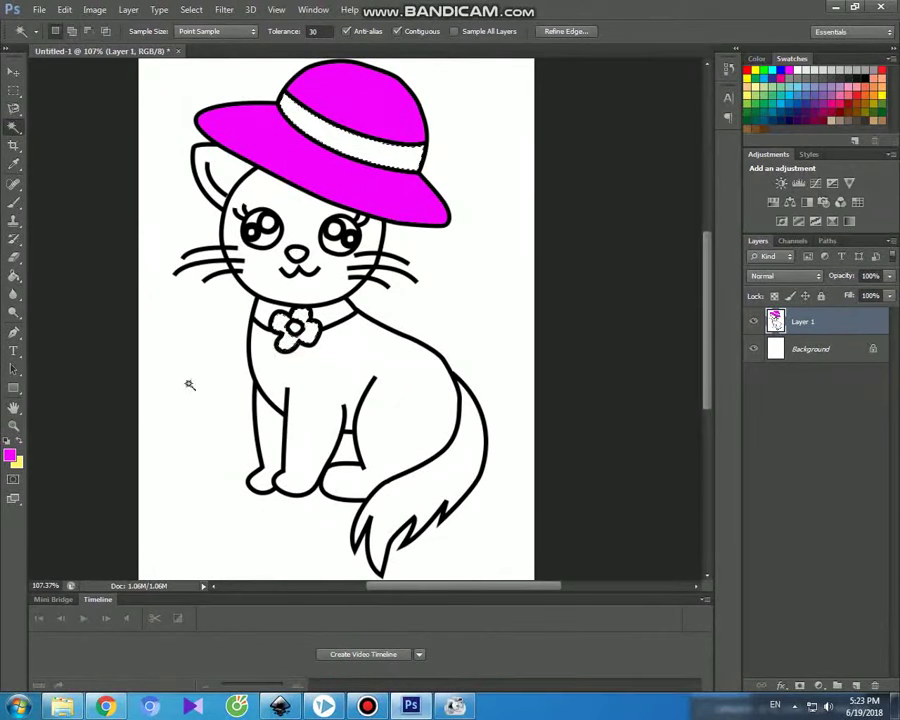
click(12, 456)
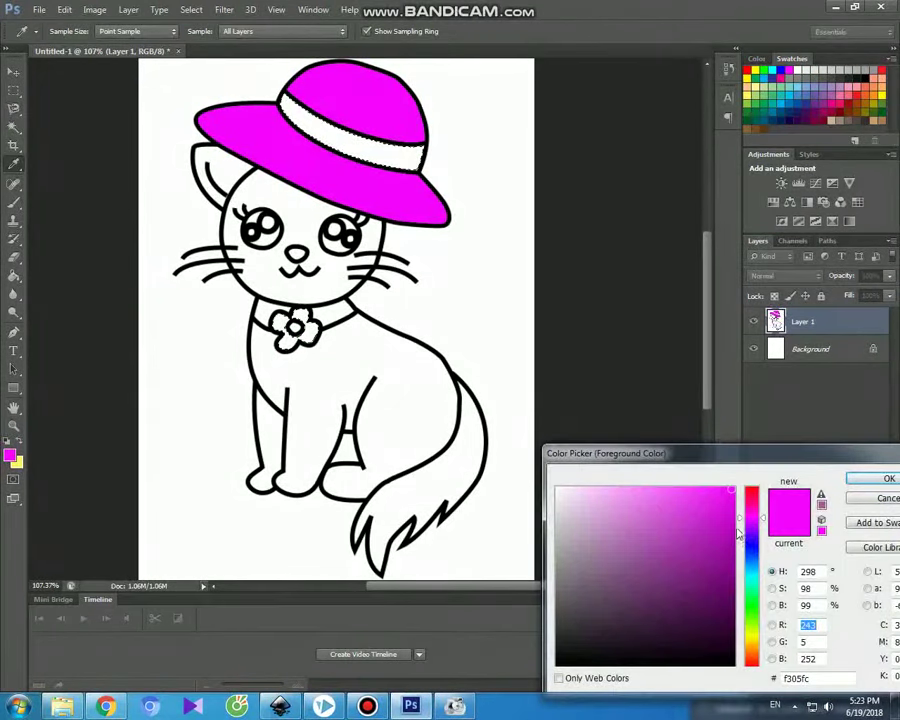
Paint the hat band and collar flower a darker magenta, then deselect.
click(732, 519)
click(862, 480)
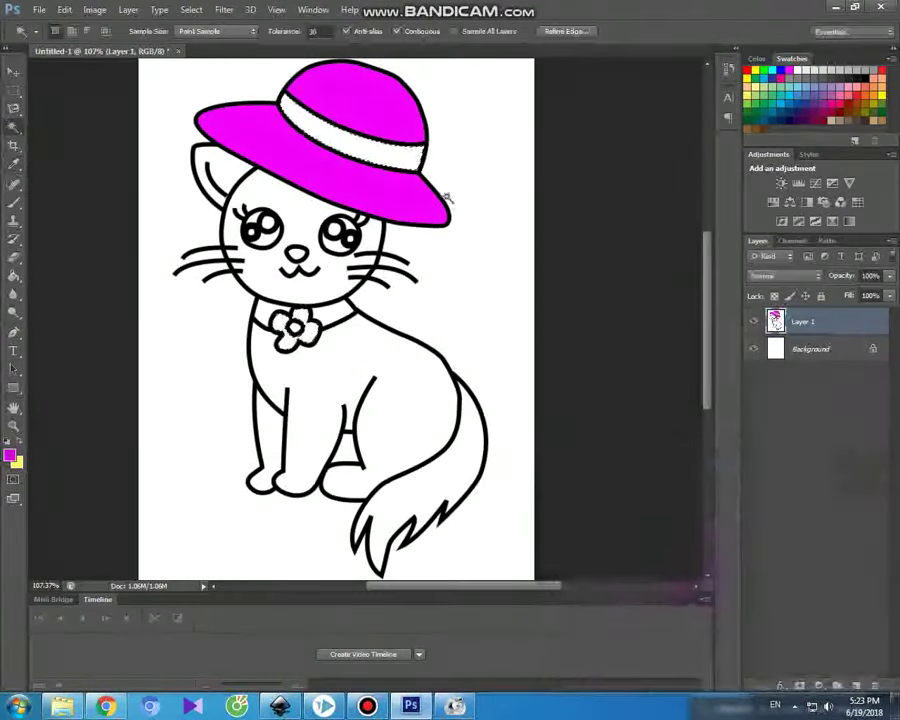
click(12, 204)
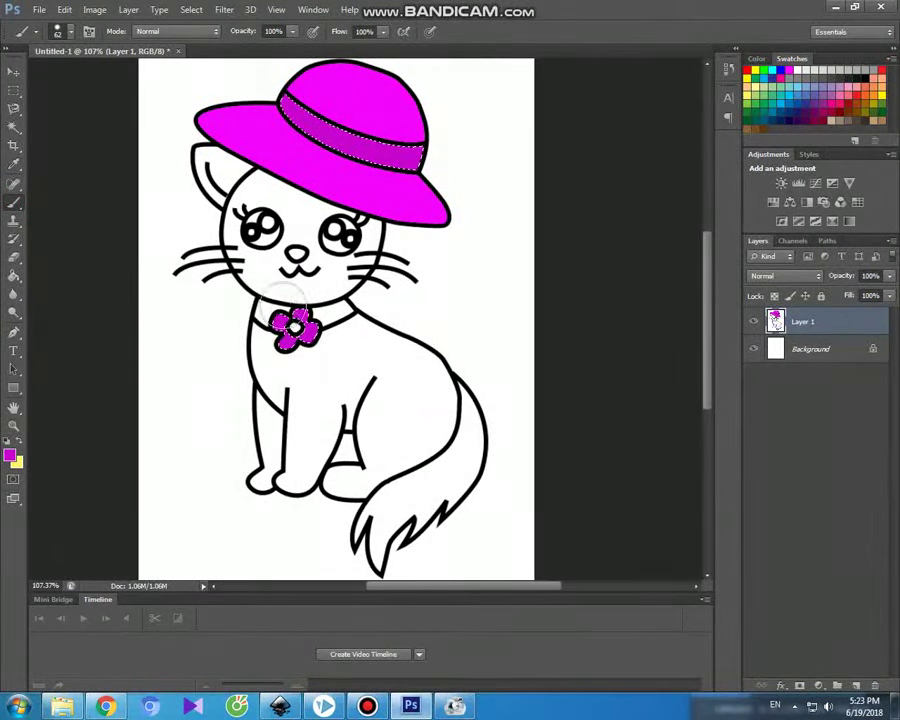
click(13, 72)
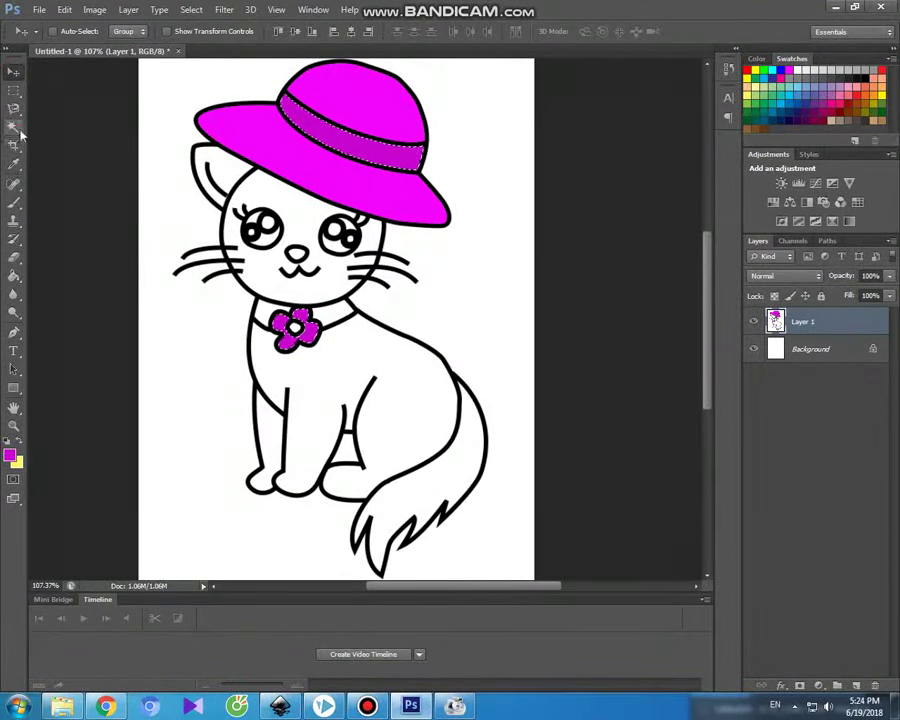
click(13, 127)
key(ctrl+d)
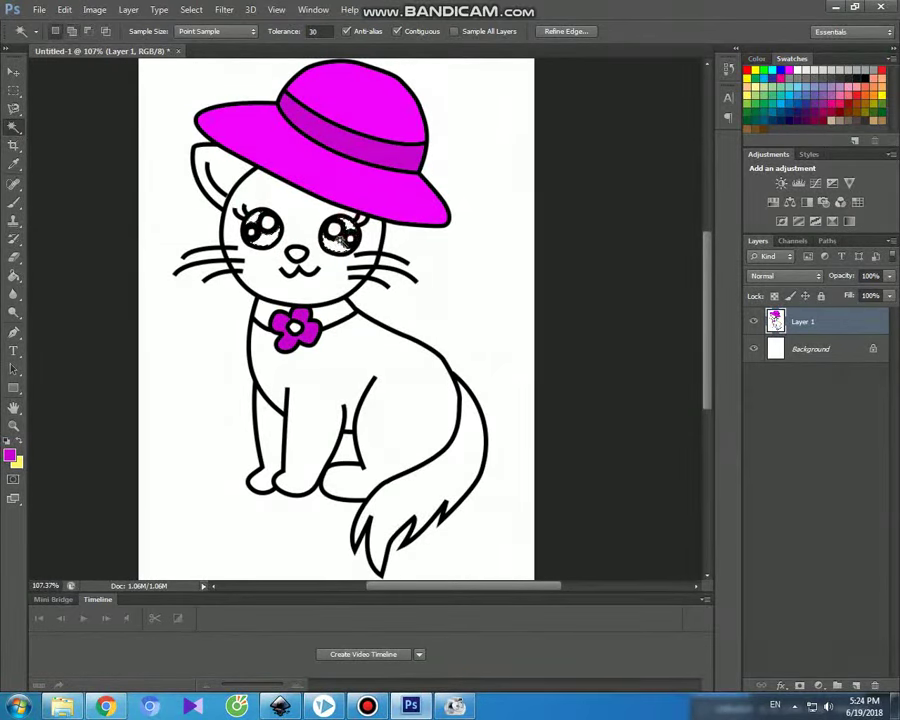
Set the foreground to black and paint the cat's eyes black.
click(13, 457)
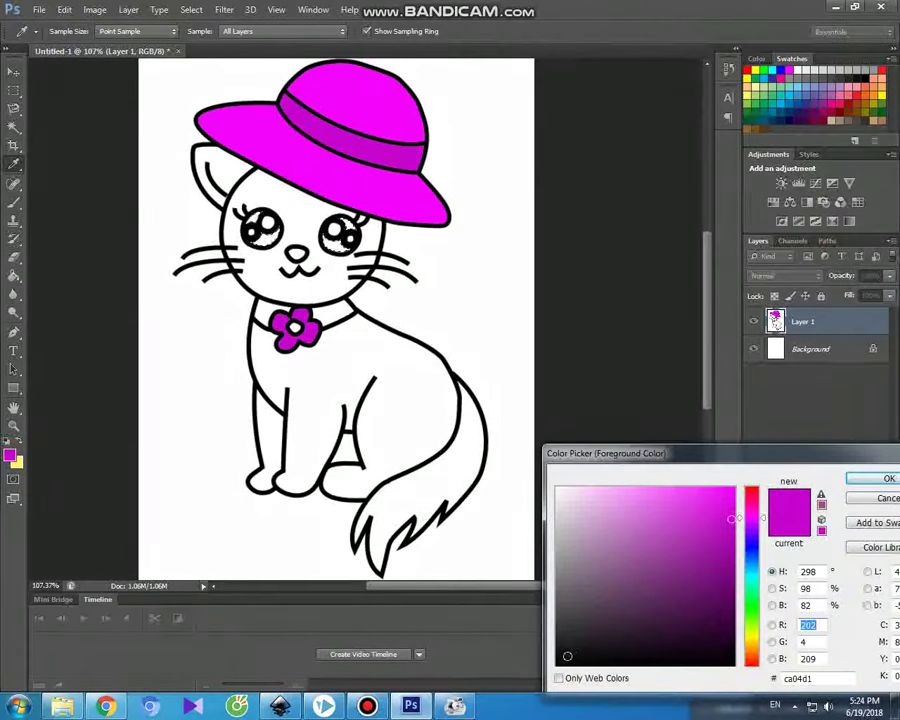
click(562, 661)
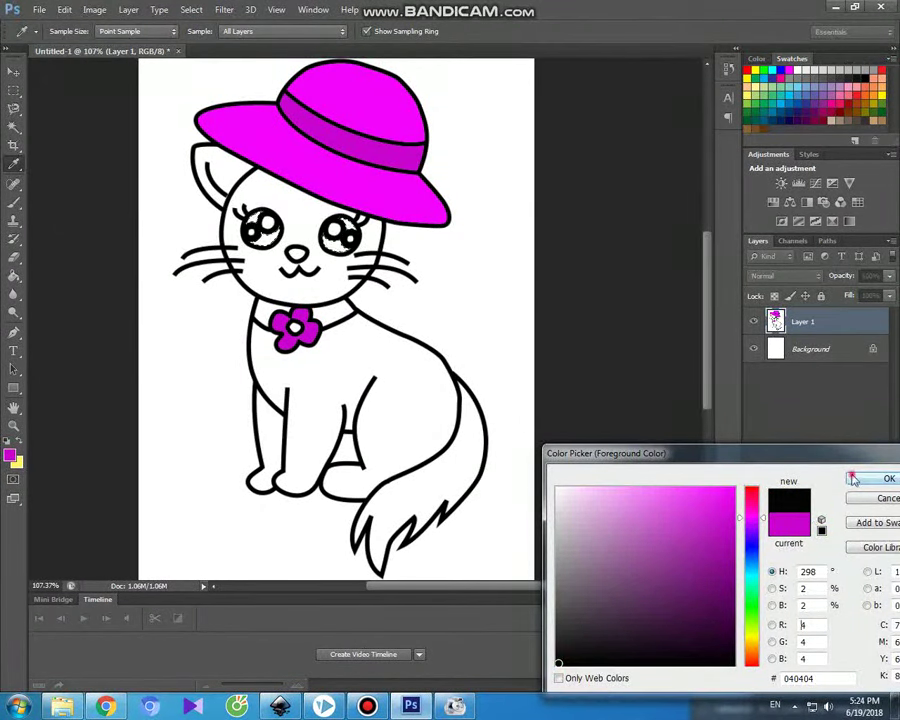
click(853, 481)
click(13, 204)
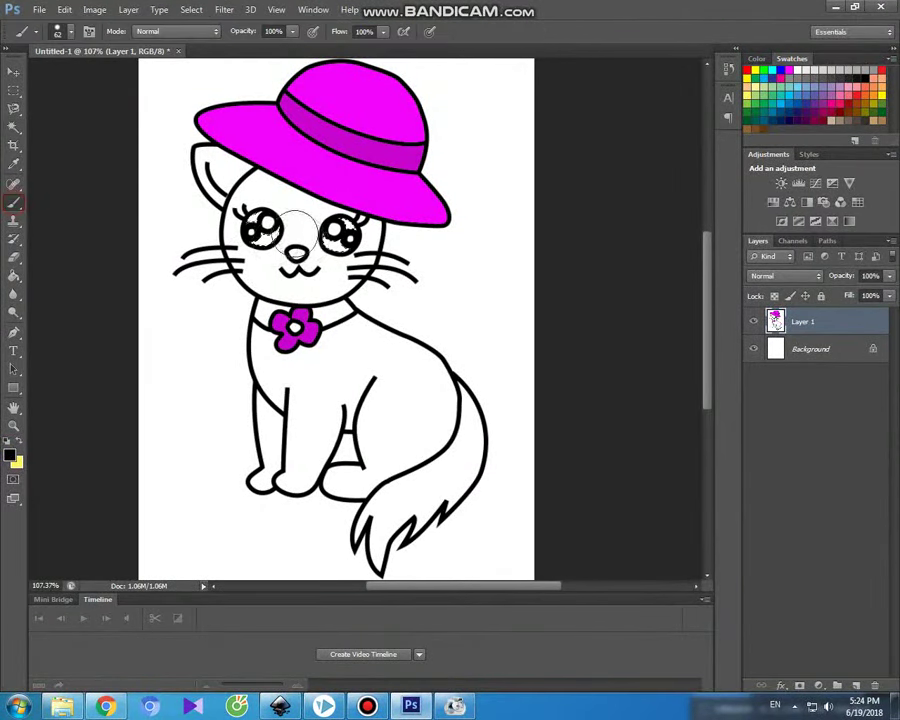
drag(263, 216, 292, 231)
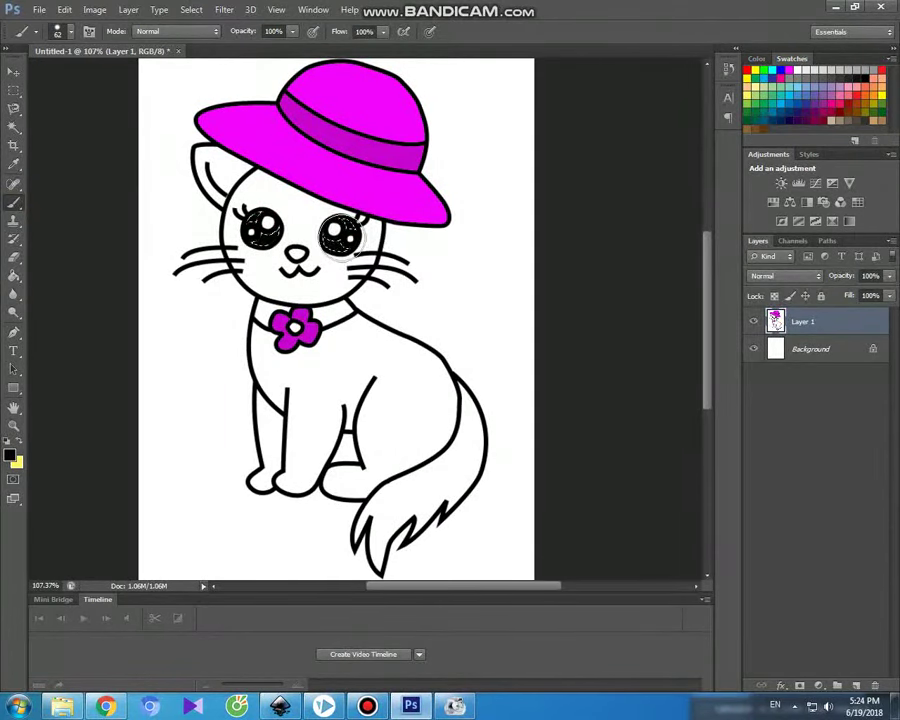
click(14, 72)
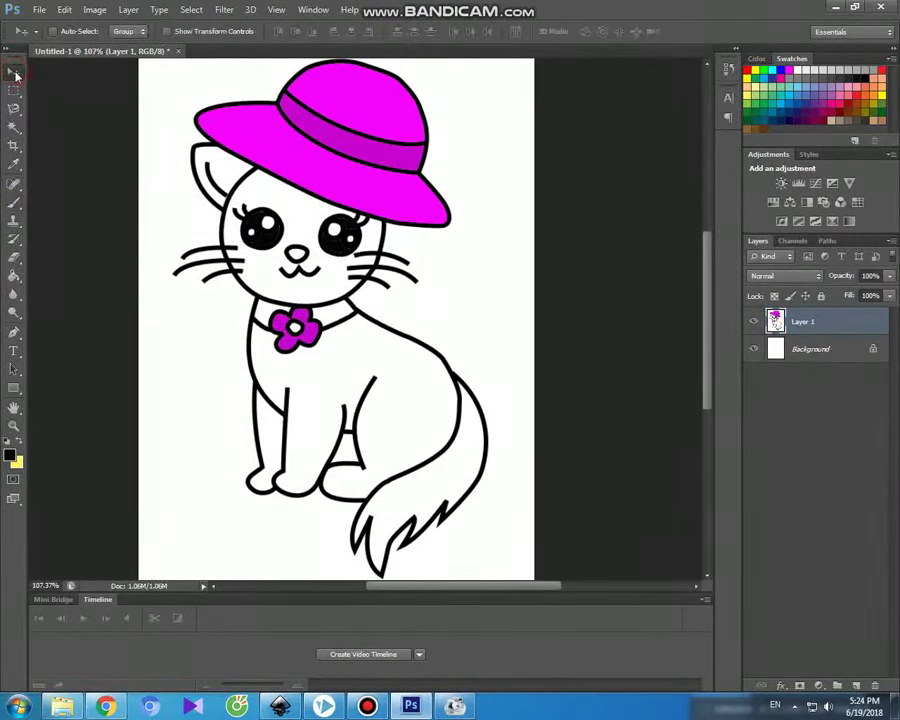
Set the foreground colour to a light pink based on the hat's magenta.
click(12, 455)
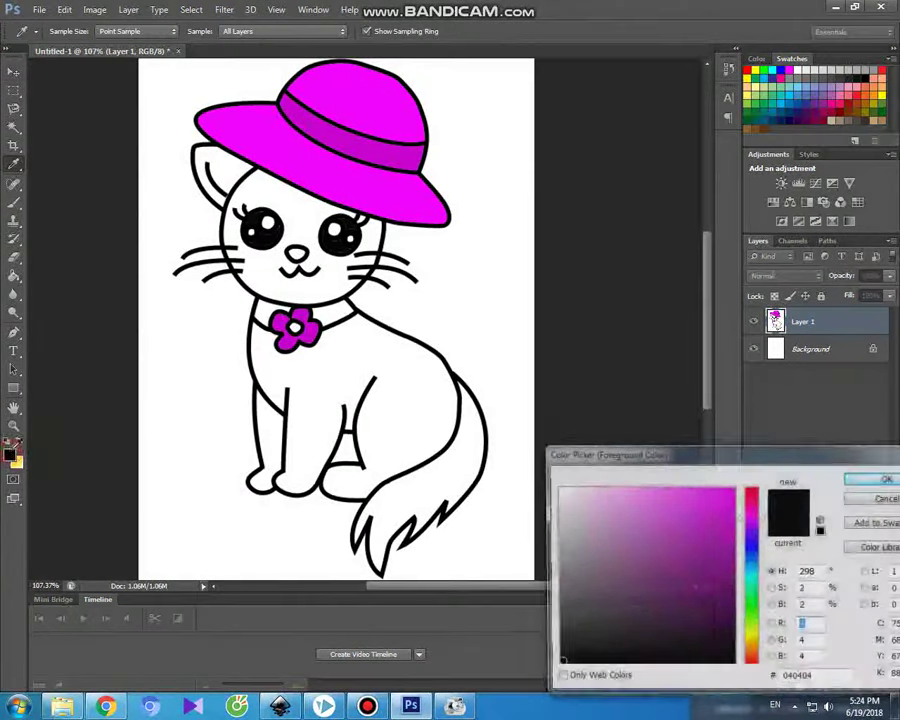
click(380, 184)
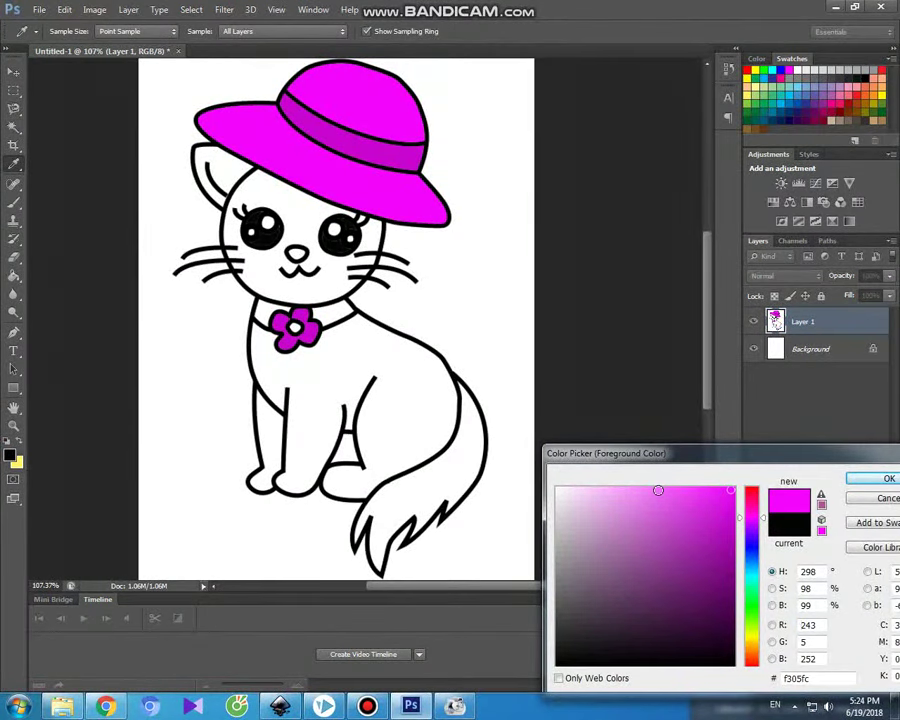
click(657, 490)
click(642, 490)
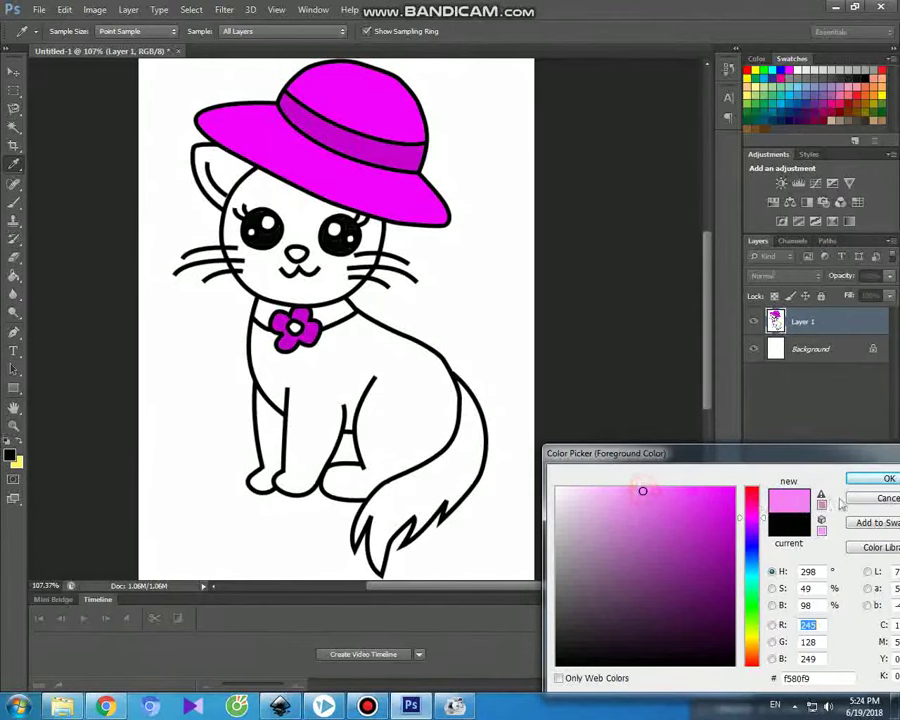
click(858, 482)
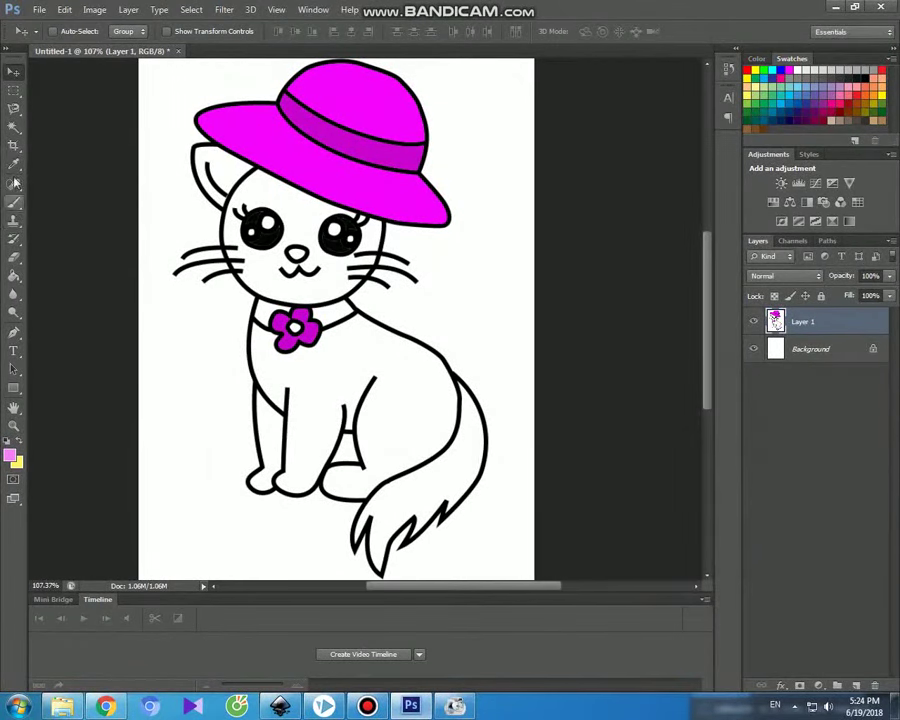
Magic Wand-select the cat's face, ear interior, body and tail.
click(14, 128)
click(296, 207)
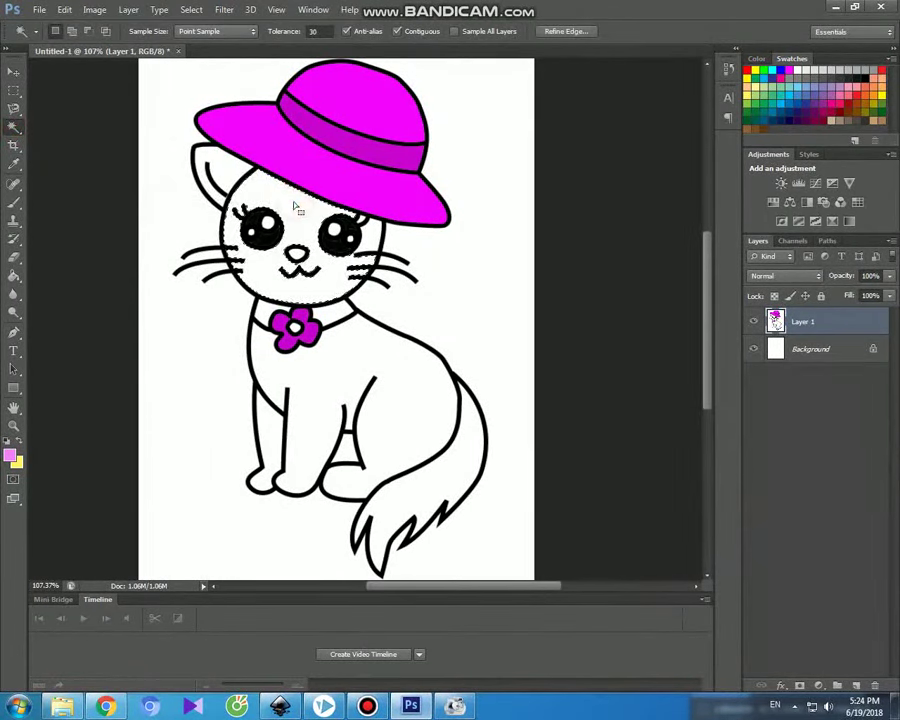
click(233, 175)
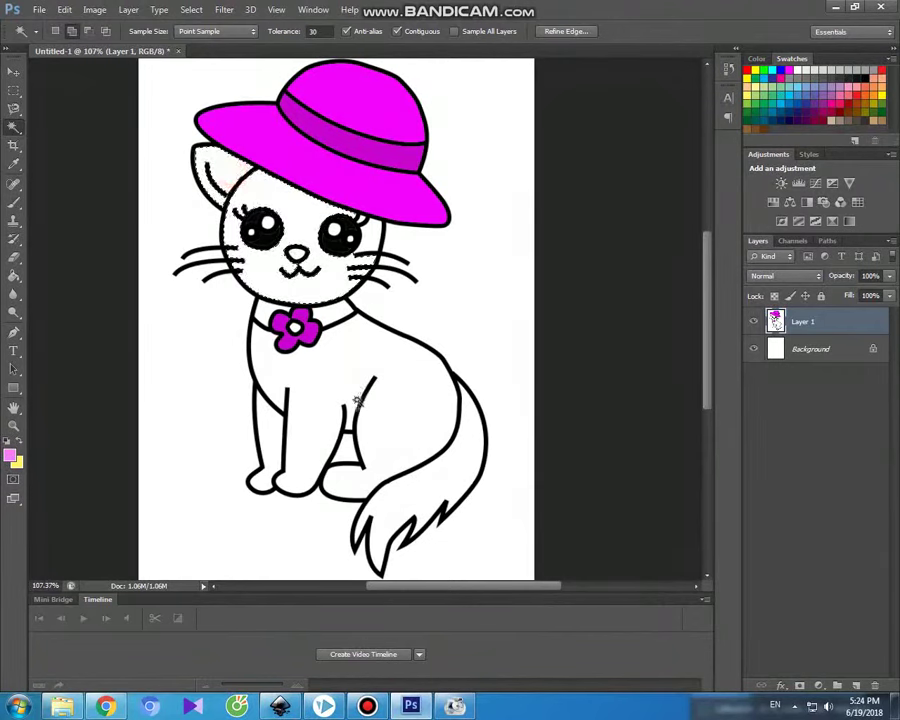
click(342, 345)
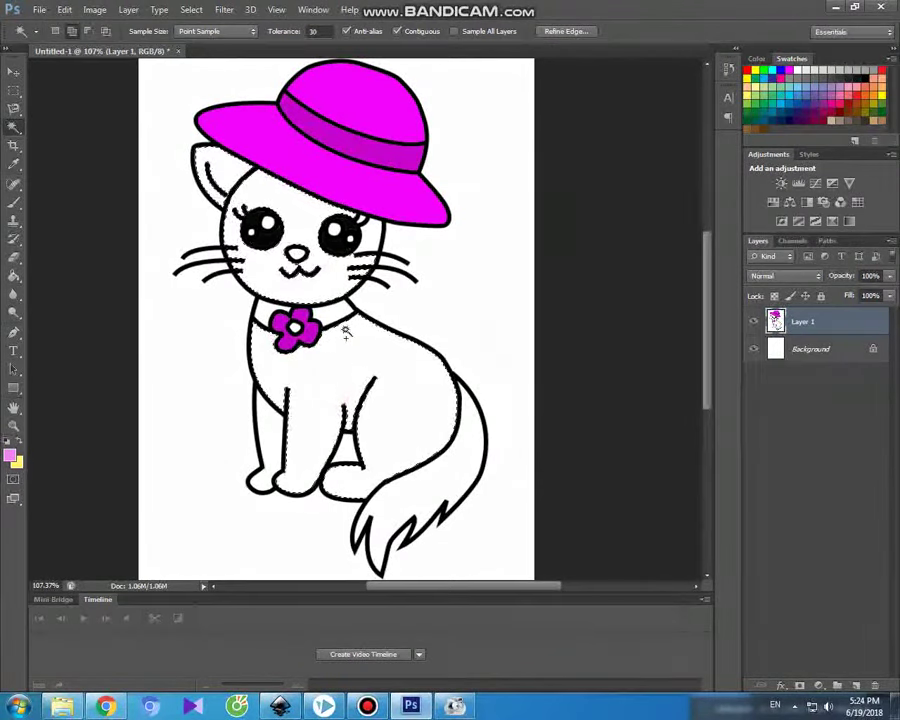
click(432, 474)
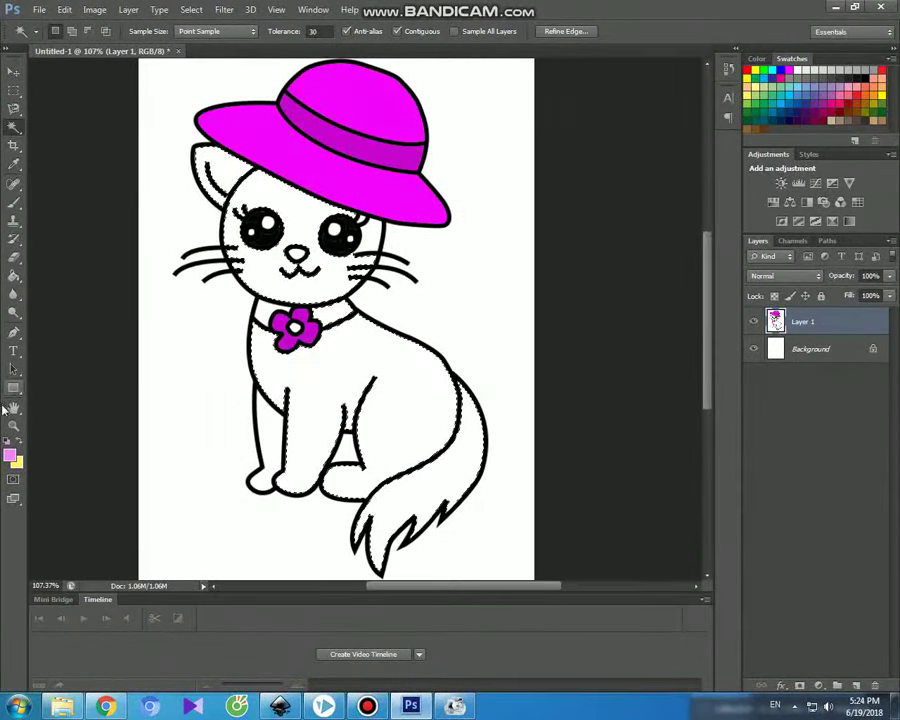
Paint the ear, face, belly, legs and tail light pink, then add the front-leg area.
click(14, 202)
mouse_move(230, 130)
mouse_down()
mouse_move(200, 180)
mouse_move(292, 203)
mouse_move(200, 148)
mouse_move(260, 170)
mouse_move(378, 248)
mouse_move(330, 270)
mouse_move(275, 275)
mouse_move(230, 255)
mouse_move(250, 280)
mouse_move(290, 290)
mouse_move(250, 315)
mouse_move(310, 297)
mouse_move(372, 327)
mouse_move(241, 352)
mouse_move(342, 368)
mouse_move(422, 360)
mouse_move(368, 382)
mouse_move(262, 385)
mouse_up()
mouse_move(350, 405)
mouse_down()
mouse_move(376, 412)
mouse_move(284, 428)
mouse_move(297, 490)
mouse_move(358, 460)
mouse_move(362, 428)
mouse_move(389, 470)
mouse_move(424, 400)
mouse_move(442, 408)
mouse_up()
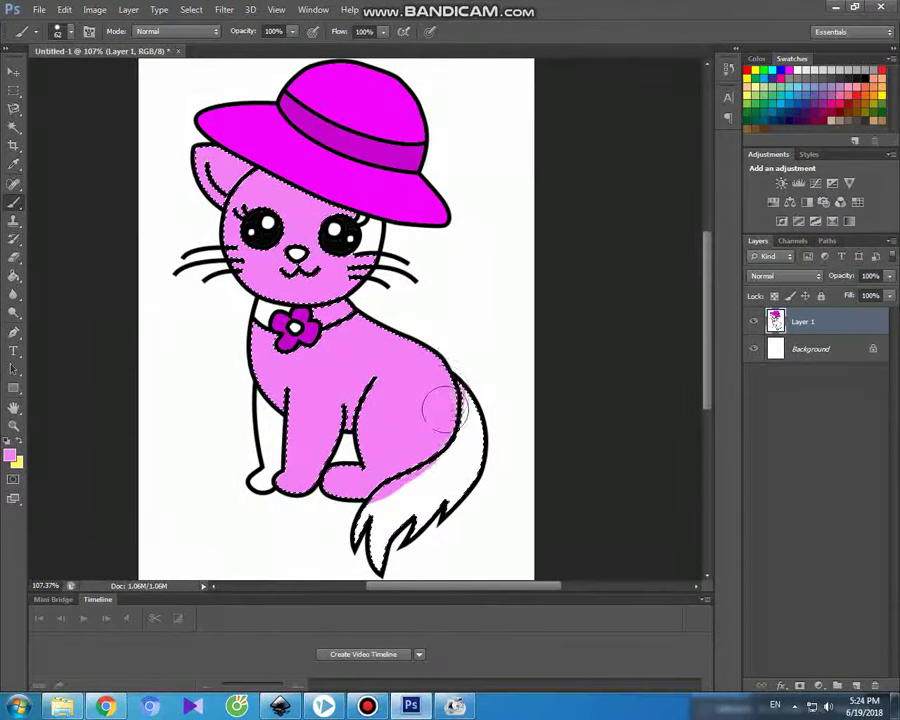
mouse_move(465, 455)
mouse_down()
mouse_move(410, 488)
mouse_move(365, 533)
mouse_up()
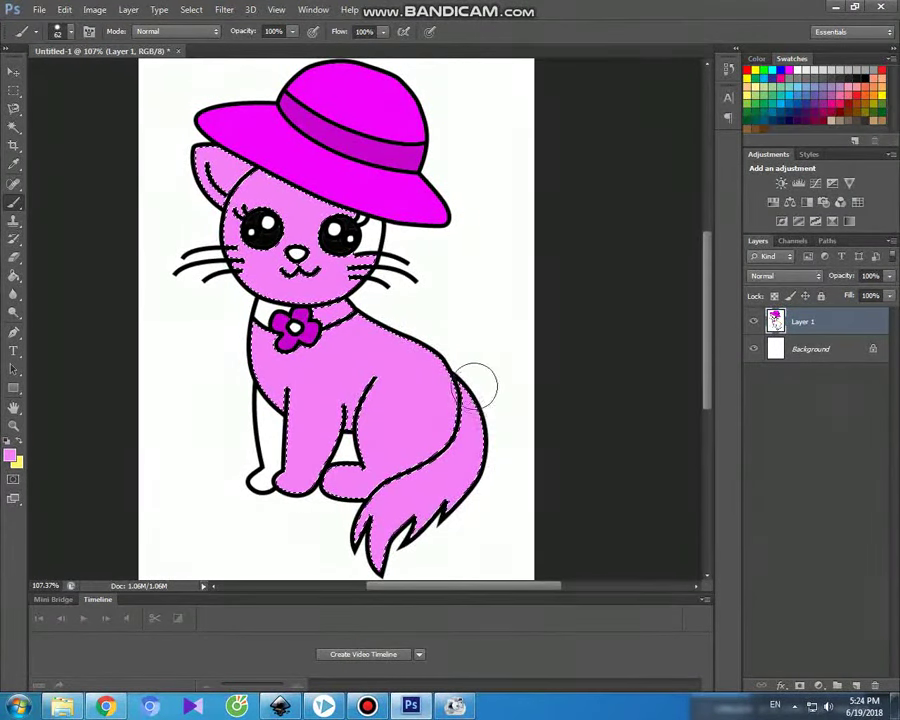
click(14, 128)
shift+click(266, 421)
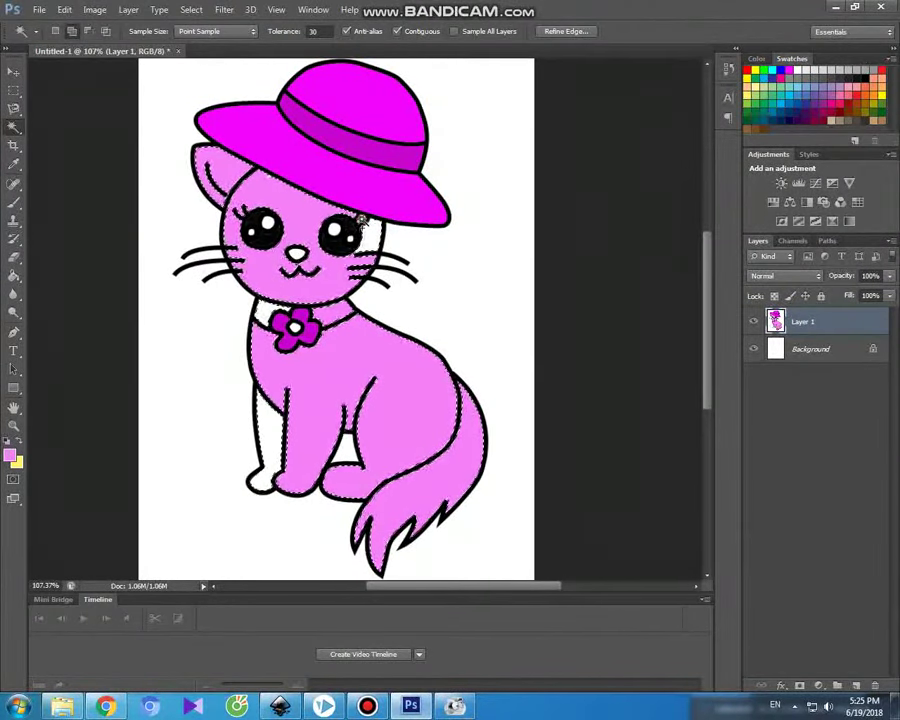
Set the foreground colour to light pink f7affa.
click(10, 455)
click(608, 490)
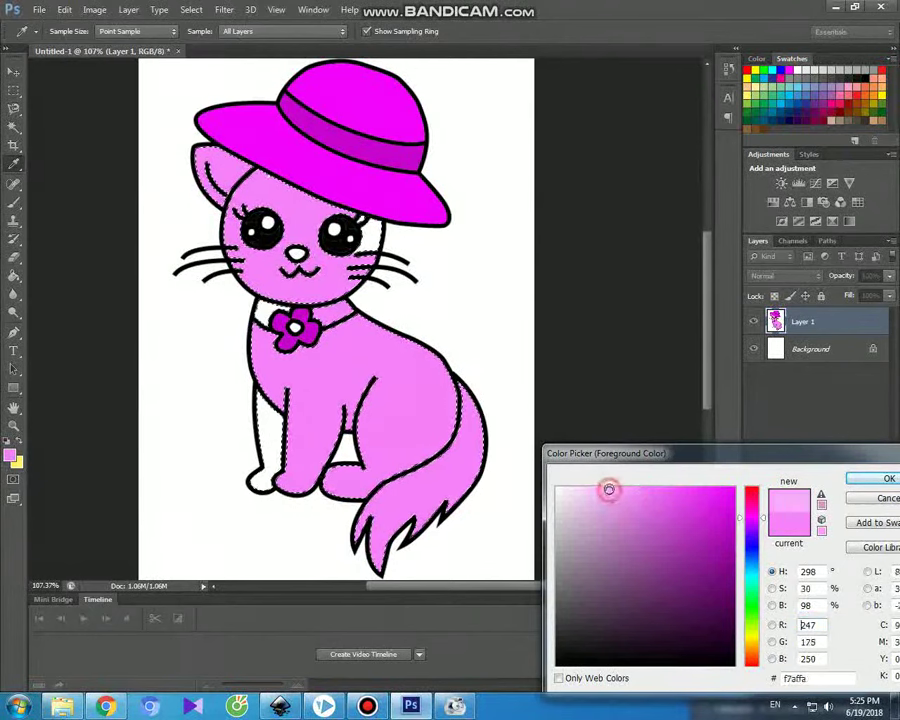
key(Return)
key(w)
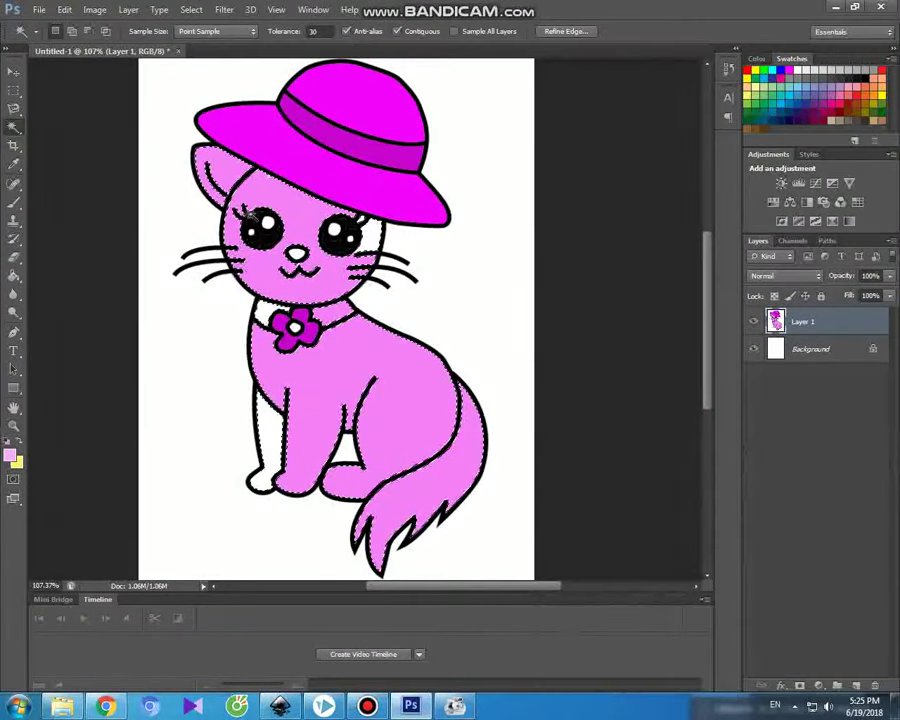
Undo the darker blush stroke and repaint the upper body, chest, legs and haunch light pink.
click(14, 202)
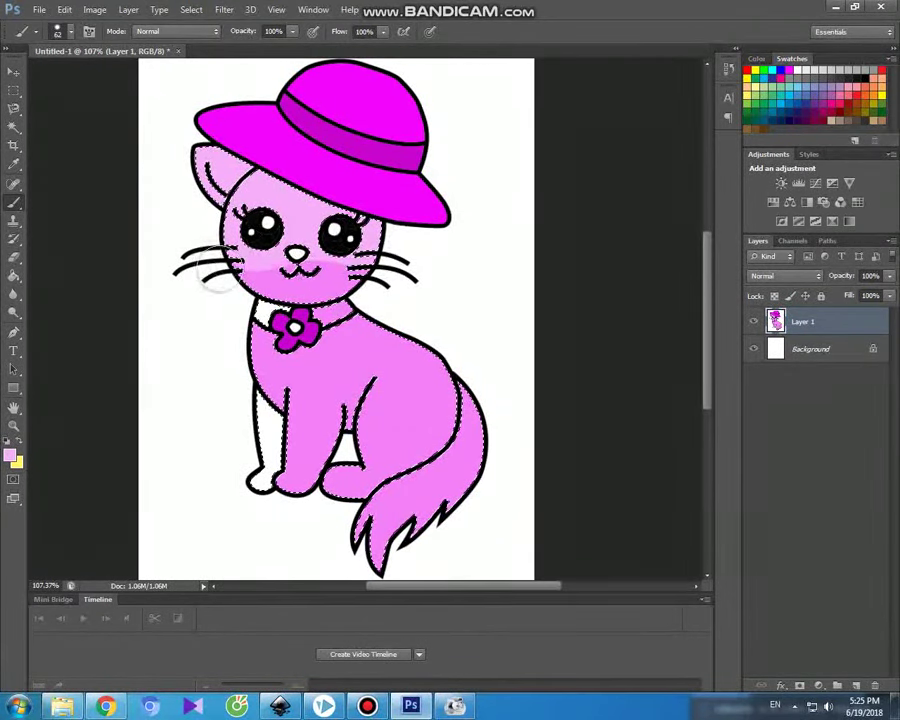
key(ctrl+z)
drag(258, 318, 396, 322)
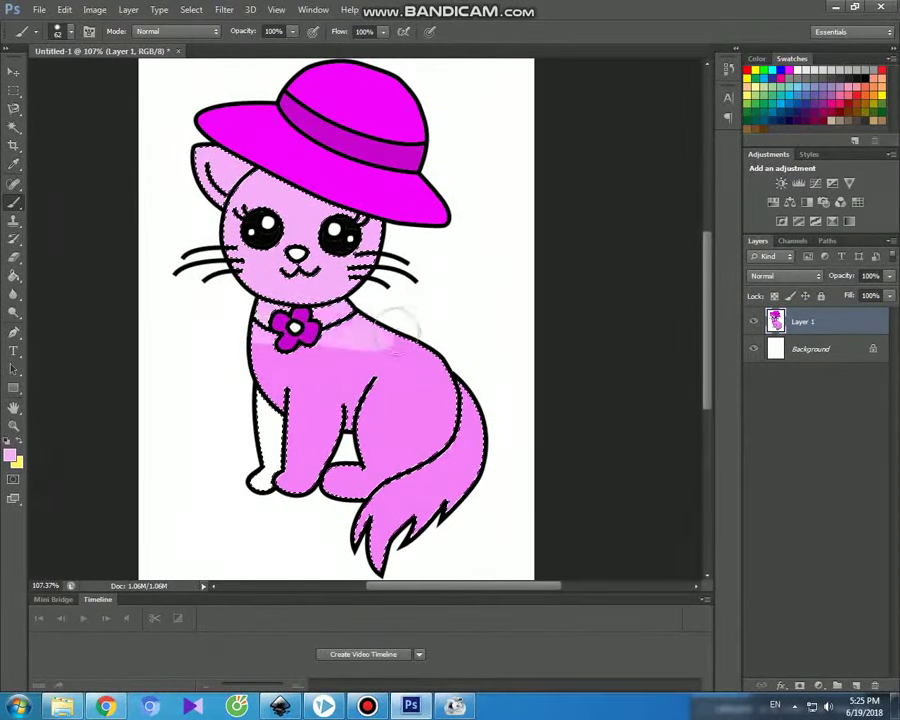
mouse_move(265, 388)
mouse_down()
mouse_move(360, 398)
mouse_move(263, 406)
mouse_up()
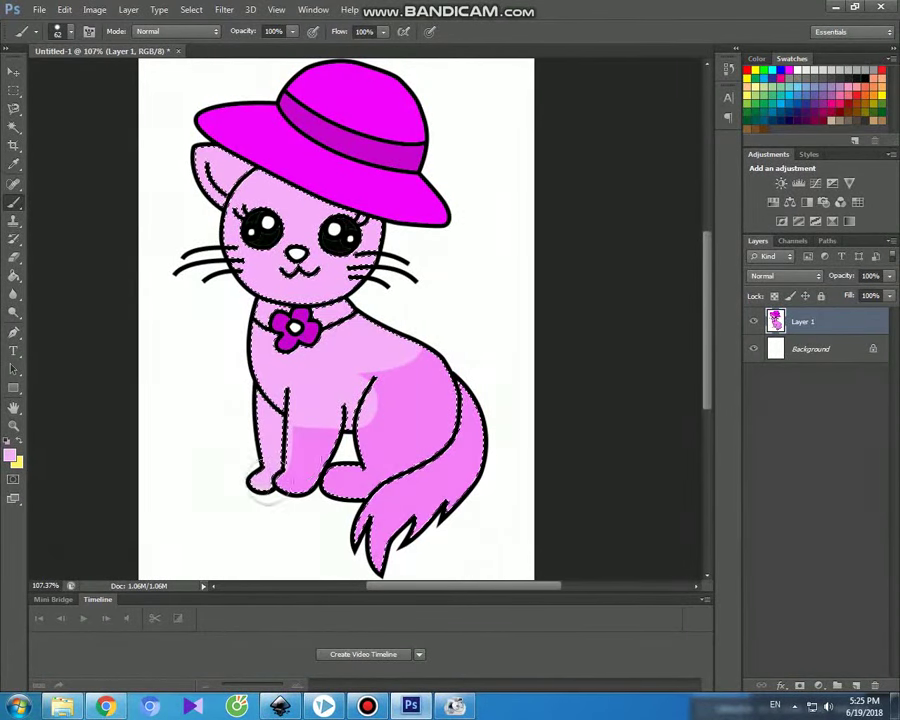
drag(418, 348, 372, 458)
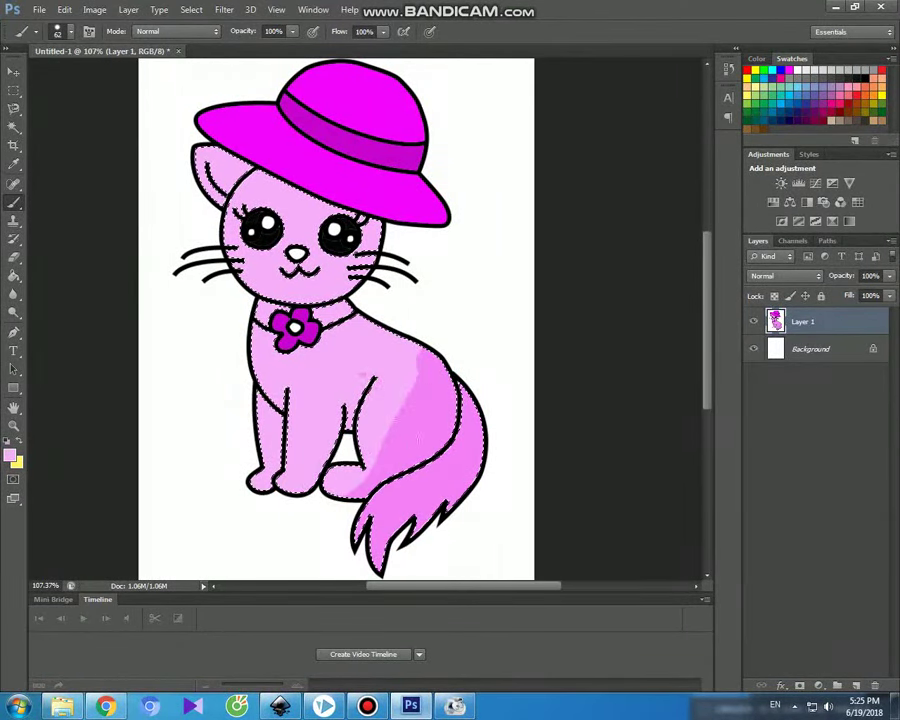
mouse_move(384, 370)
mouse_down()
mouse_move(412, 356)
mouse_move(434, 368)
mouse_move(468, 422)
mouse_move(432, 490)
mouse_up()
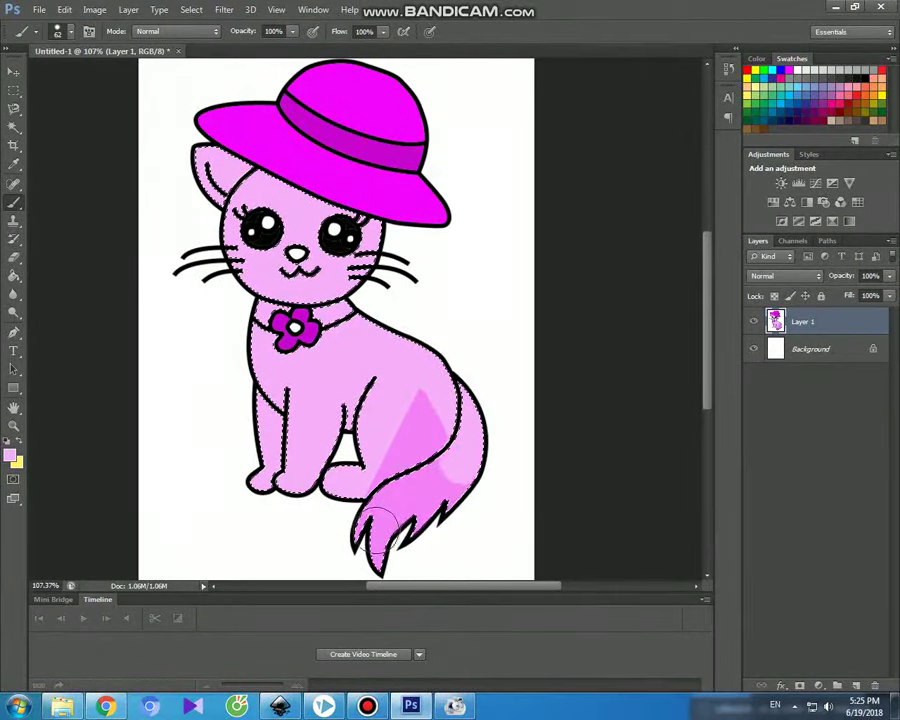
mouse_move(418, 412)
mouse_down()
mouse_move(425, 402)
mouse_move(380, 472)
mouse_move(385, 461)
mouse_up()
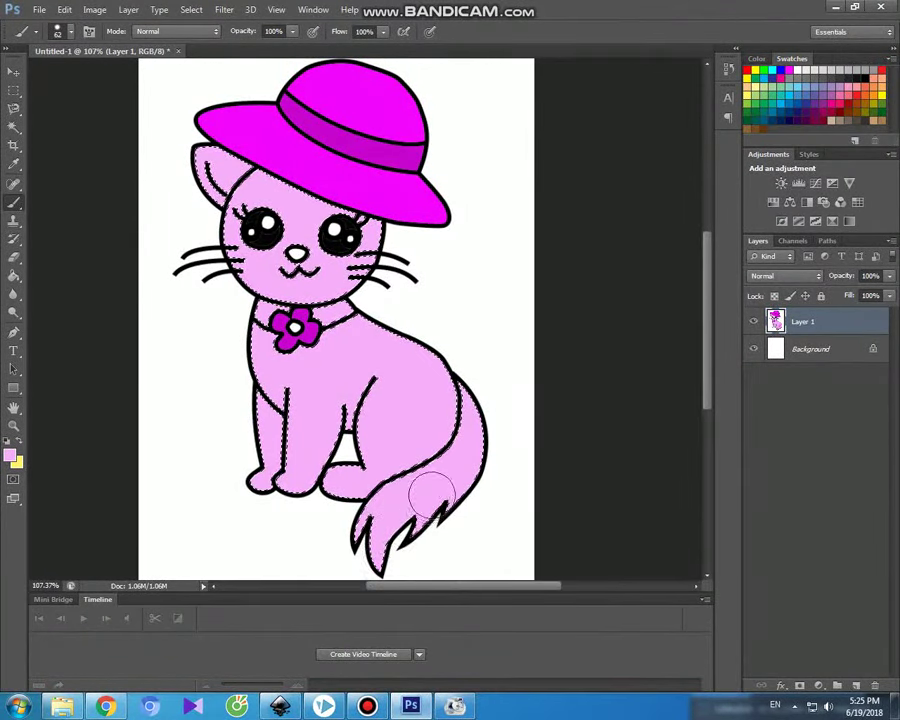
Magic Wand-select the cat's nose.
click(12, 128)
click(295, 253)
click(15, 460)
Sample the hat's magenta and paint the cat's nose with it.
click(356, 190)
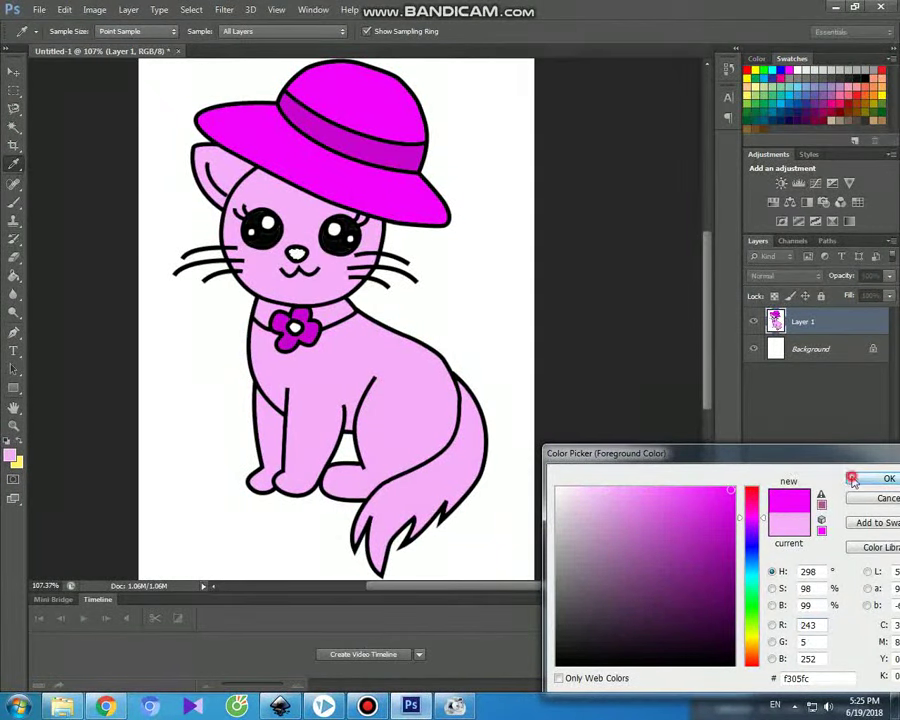
click(853, 481)
click(14, 200)
click(295, 252)
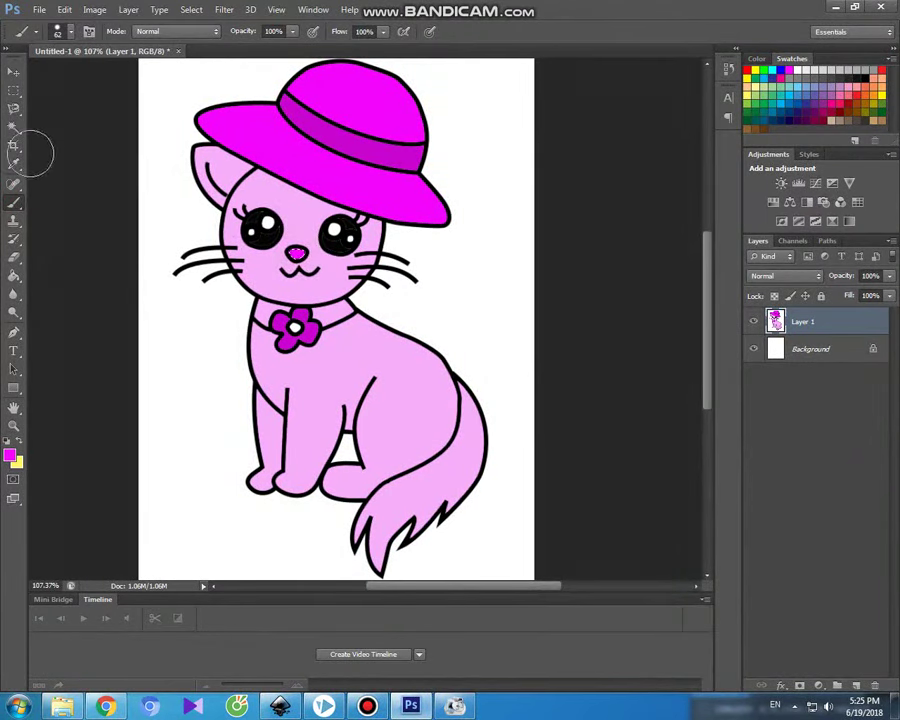
Set the foreground to yellow fcd605 and colour the collar flower's centre.
click(14, 127)
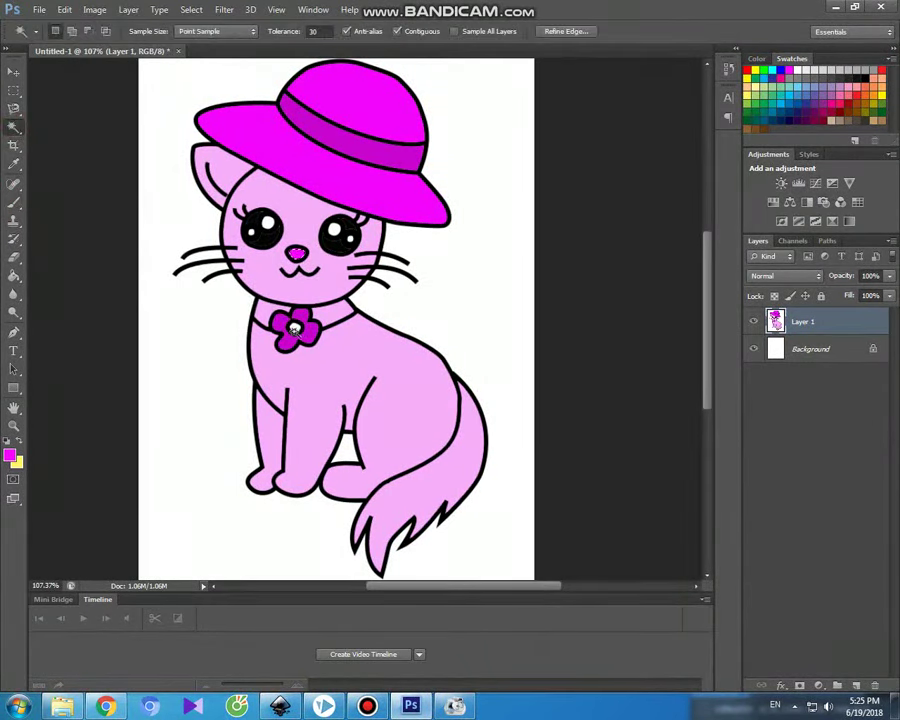
click(10, 457)
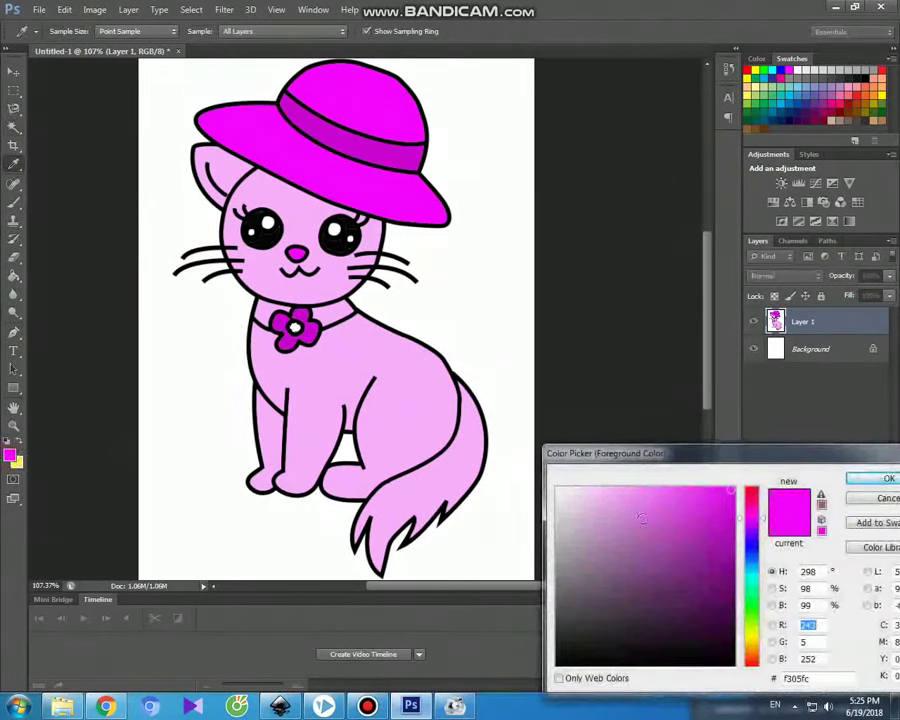
click(752, 648)
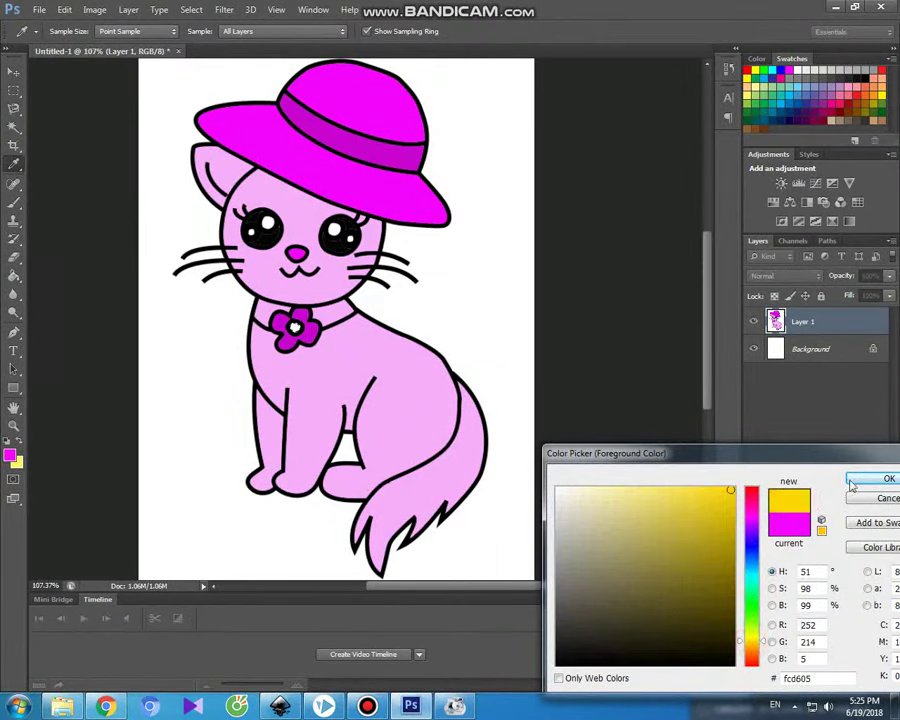
click(851, 484)
click(13, 199)
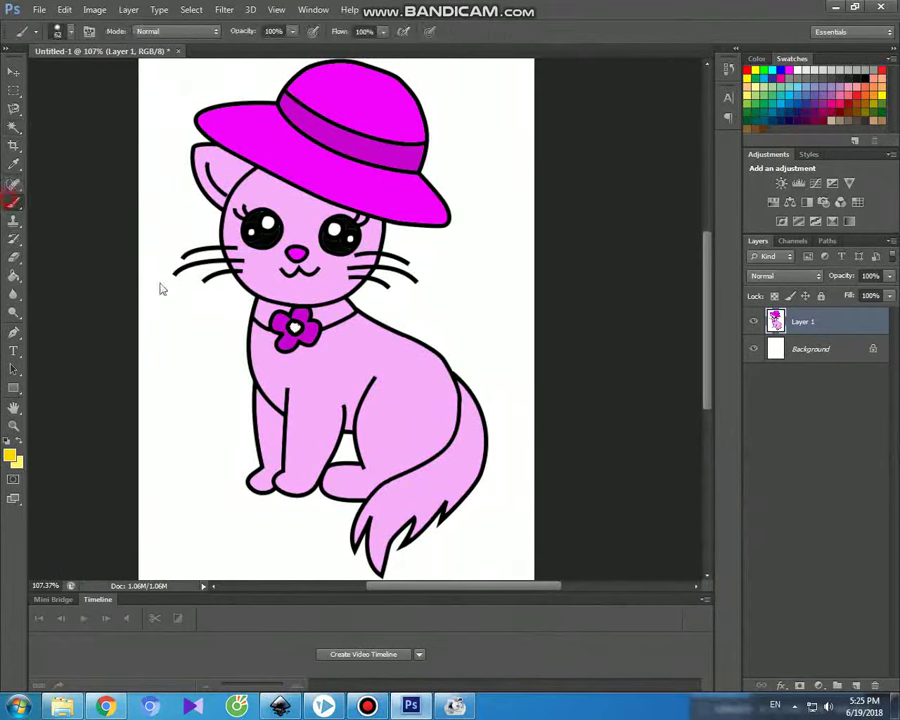
click(12, 72)
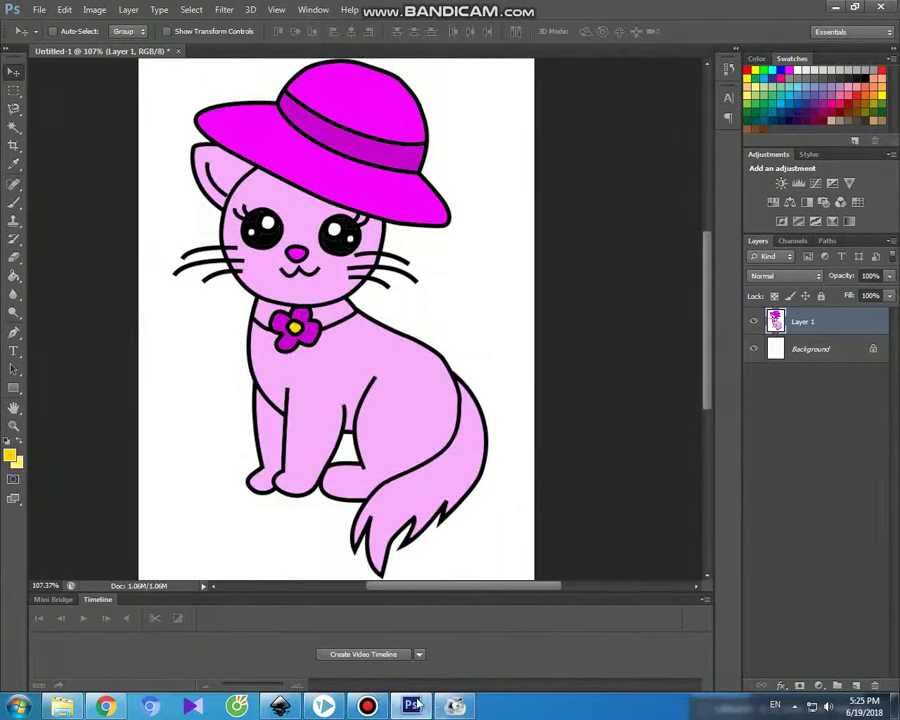
click(369, 707)
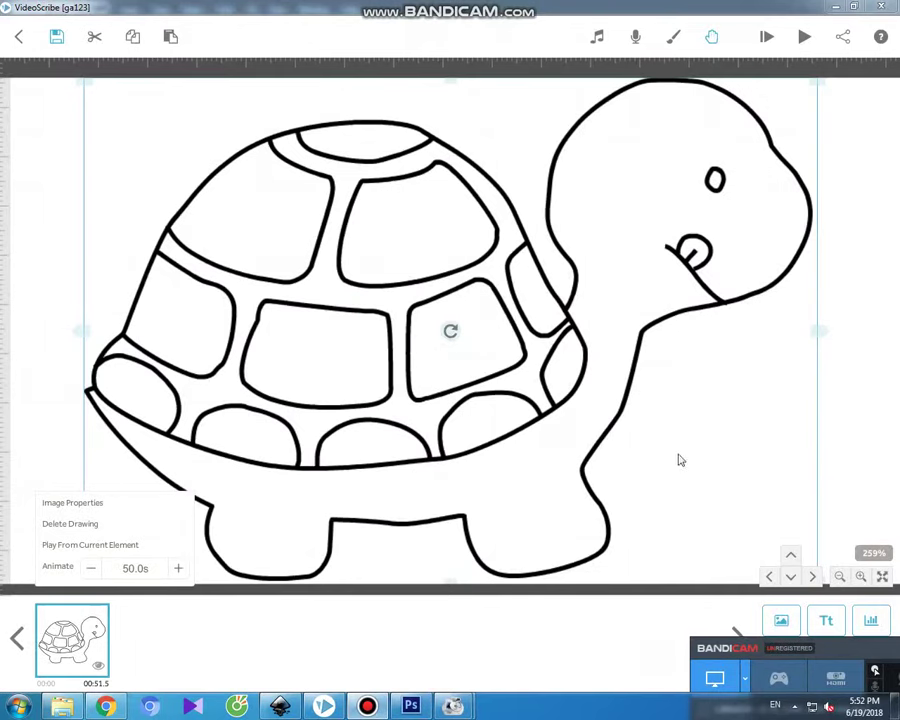
Preview the turtle scribe from the start, then return to Photoshop.
click(766, 36)
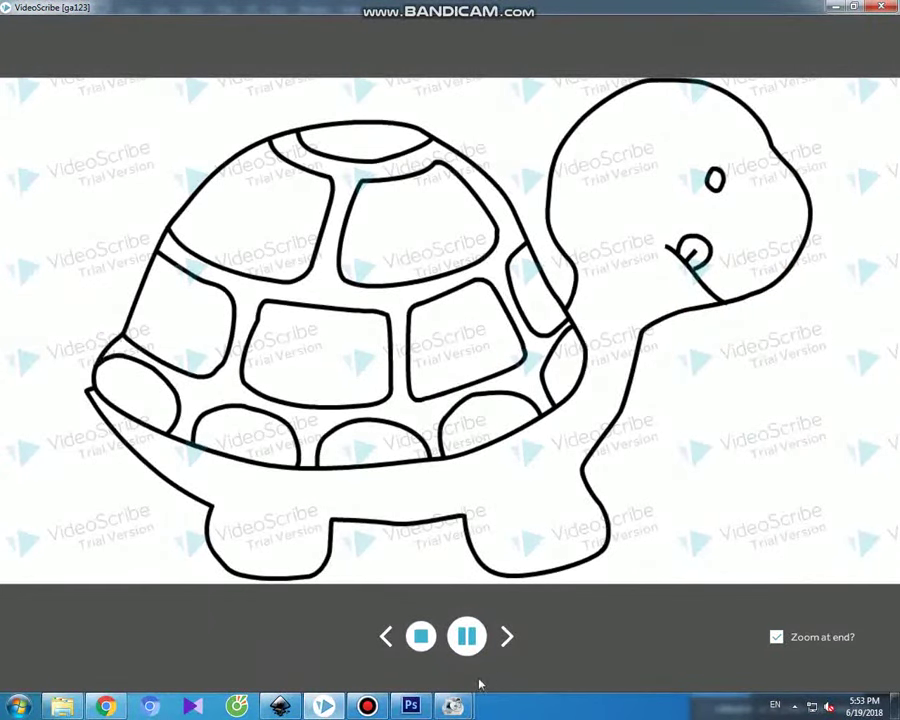
click(370, 707)
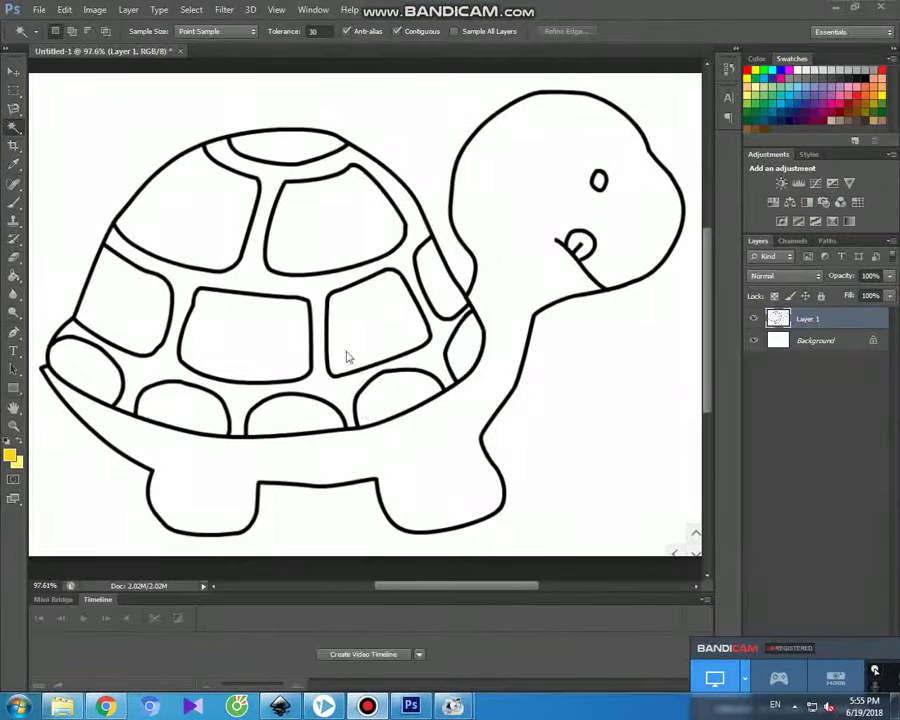
Magic Wand-select all seven turtle shell segments, from upper-left to far-right.
click(199, 212)
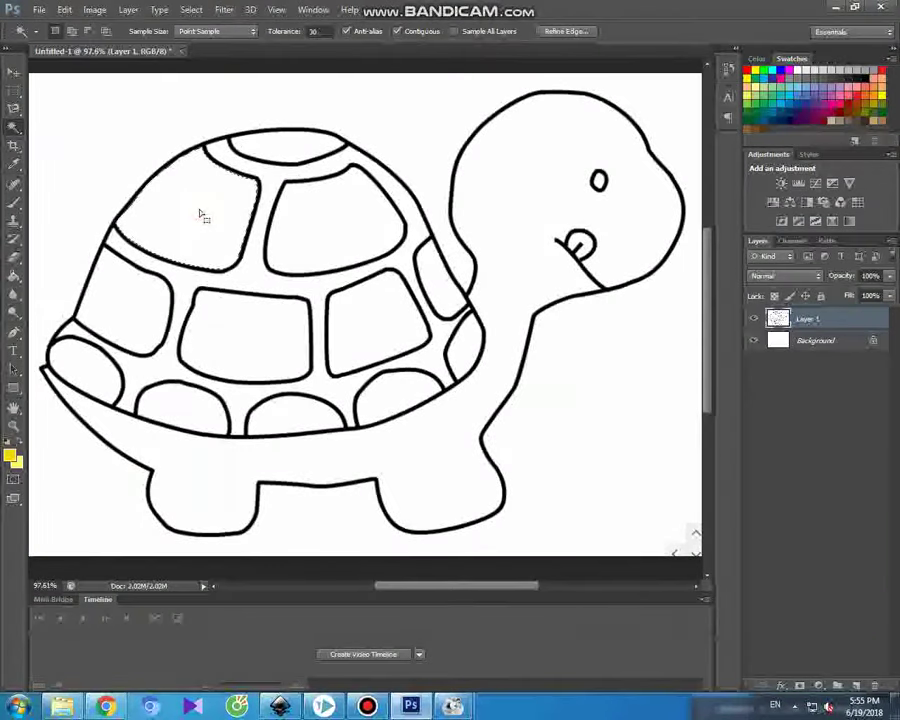
click(268, 152)
click(262, 322)
click(154, 297)
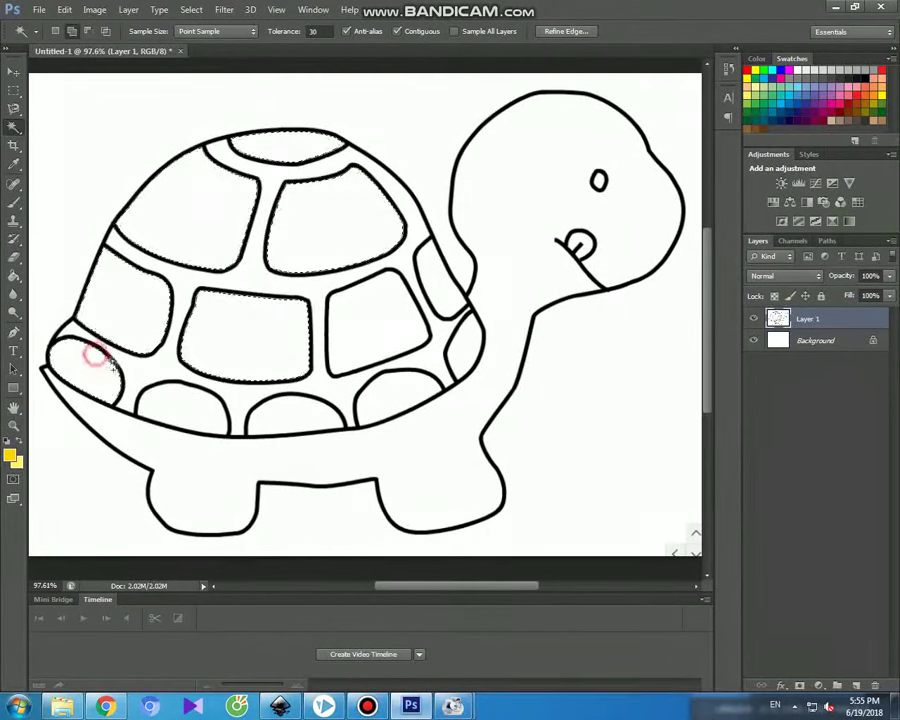
click(366, 331)
click(432, 288)
click(462, 347)
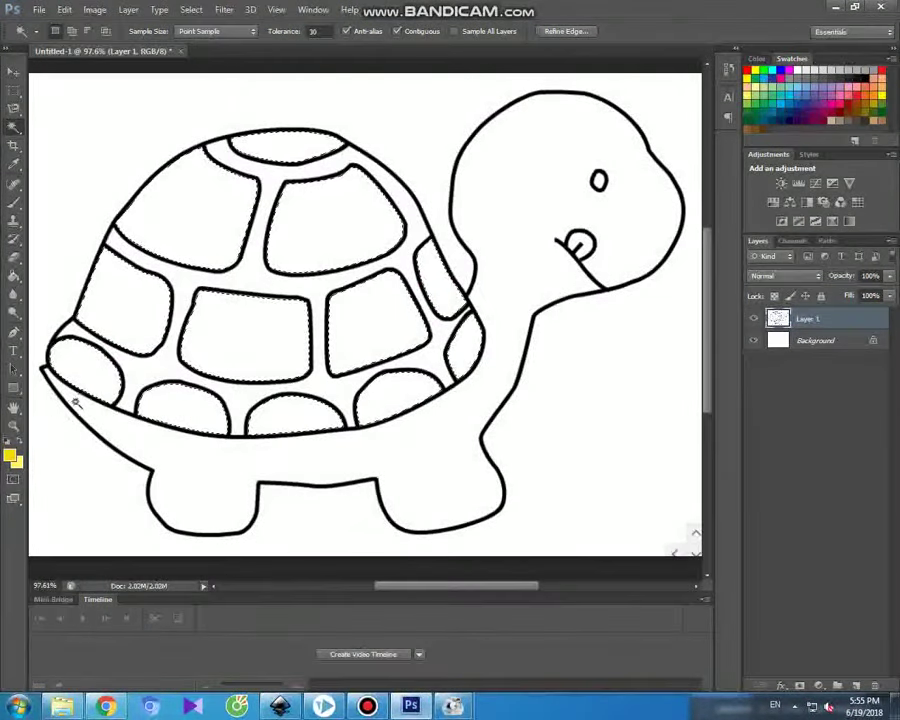
Set the foreground colour to dark olive green 2e4614 and pick the Brush.
click(10, 456)
drag(752, 624, 765, 622)
click(702, 579)
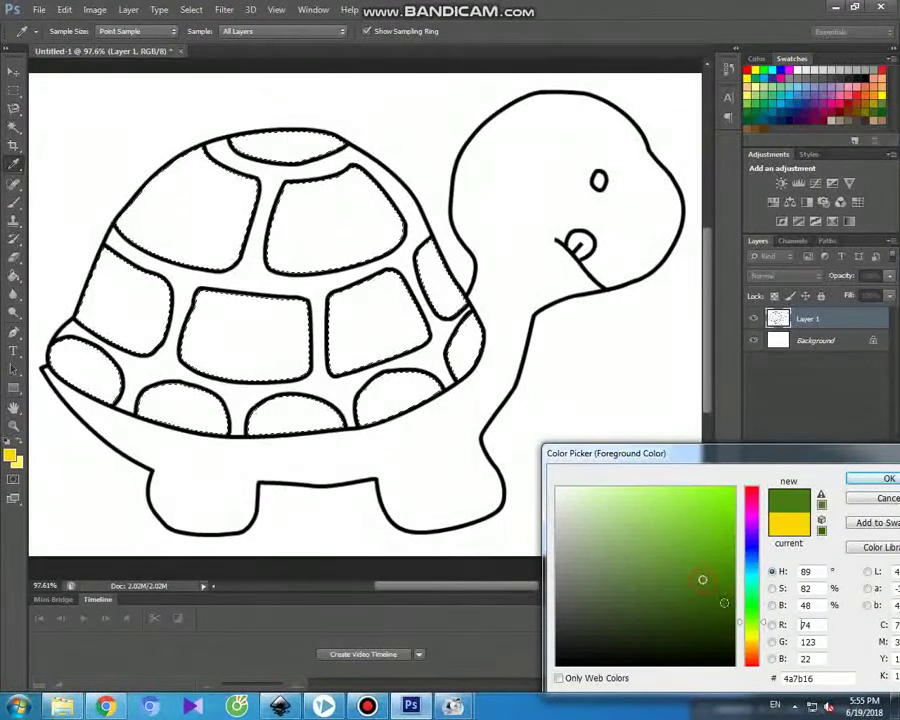
drag(702, 580, 694, 615)
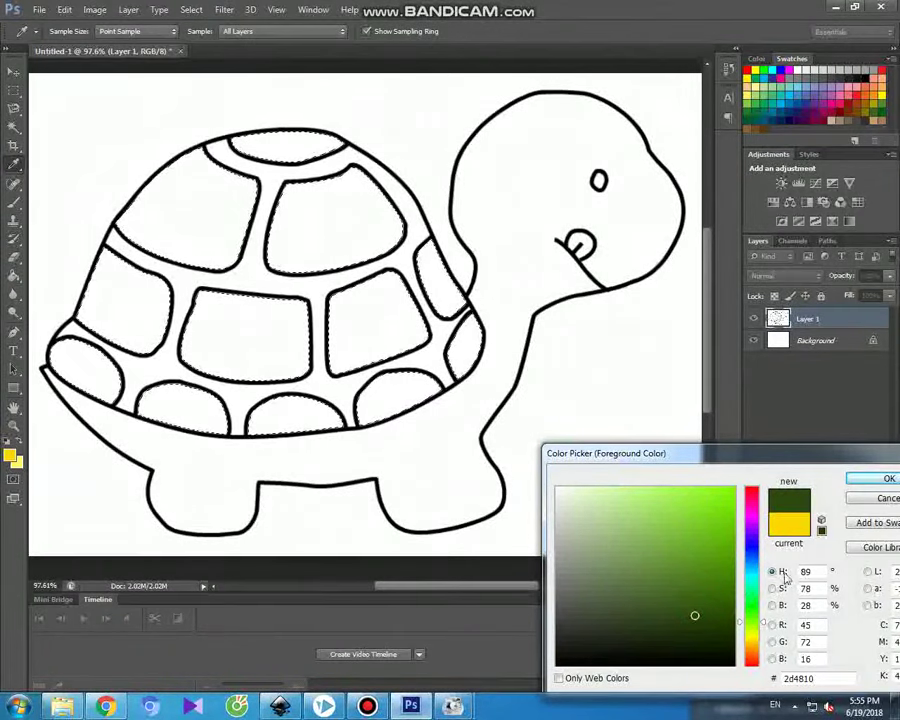
click(675, 618)
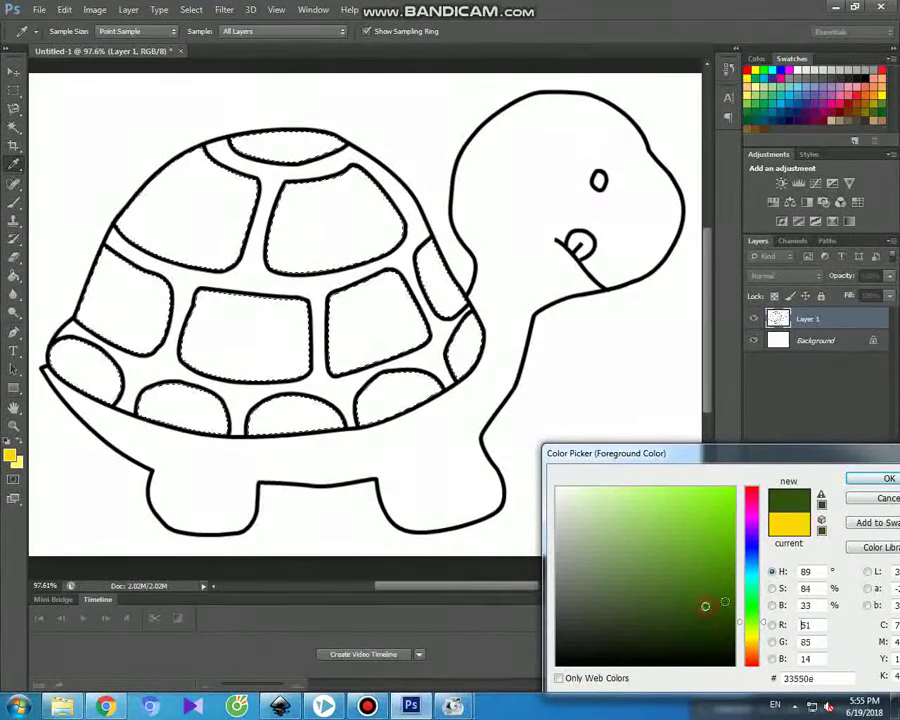
click(684, 616)
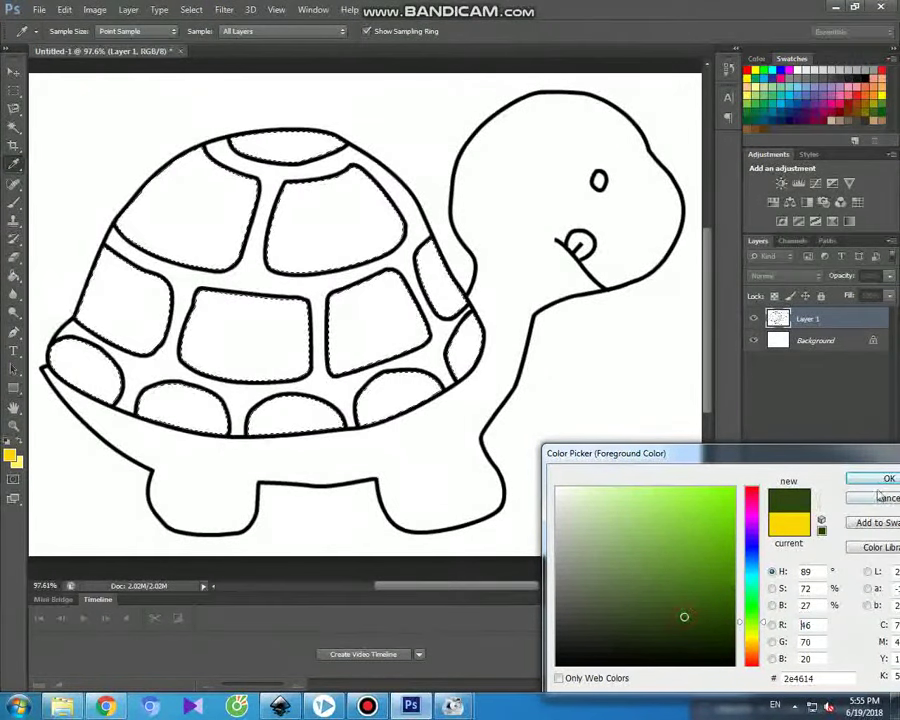
click(886, 478)
click(16, 203)
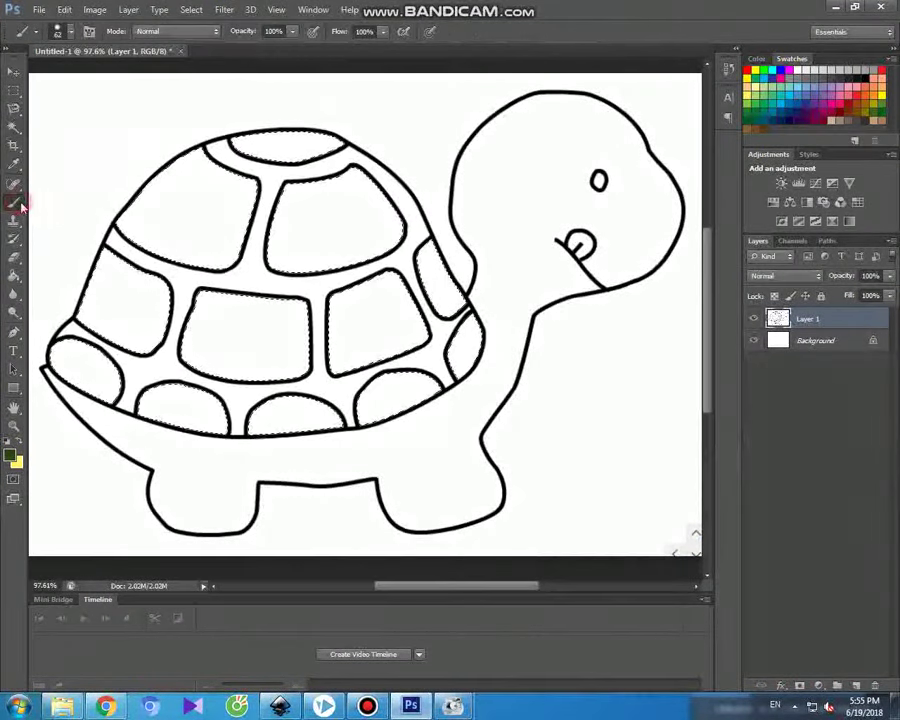
Brush dark olive green over the top, left, middle, bottom and right shell plates.
drag(246, 141, 326, 137)
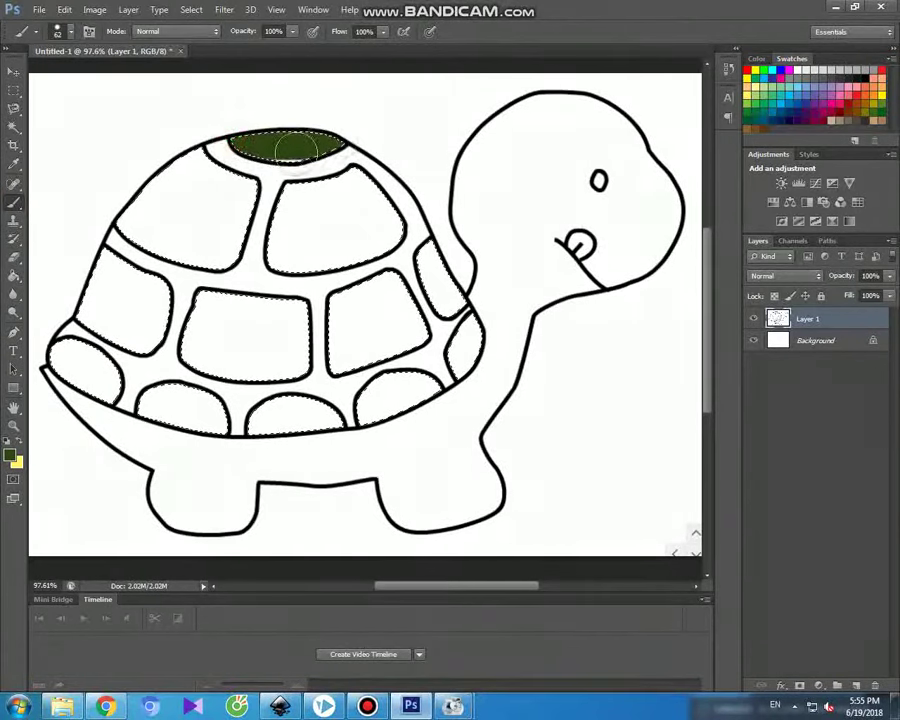
mouse_move(195, 160)
mouse_down()
mouse_move(138, 226)
mouse_move(165, 220)
mouse_up()
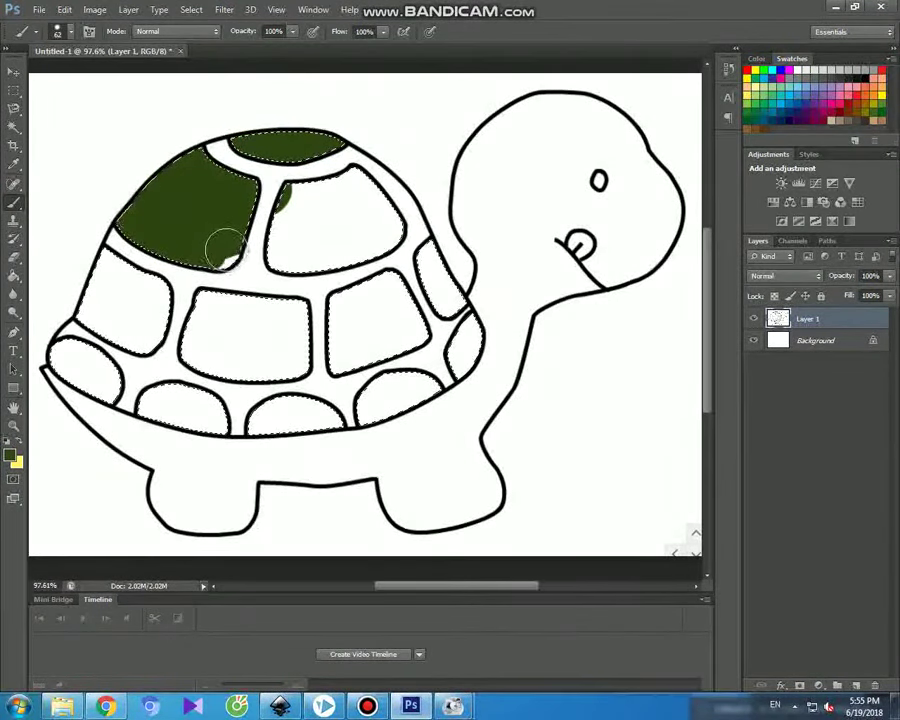
mouse_move(315, 255)
mouse_down()
mouse_move(373, 237)
mouse_move(388, 210)
mouse_move(283, 207)
mouse_up()
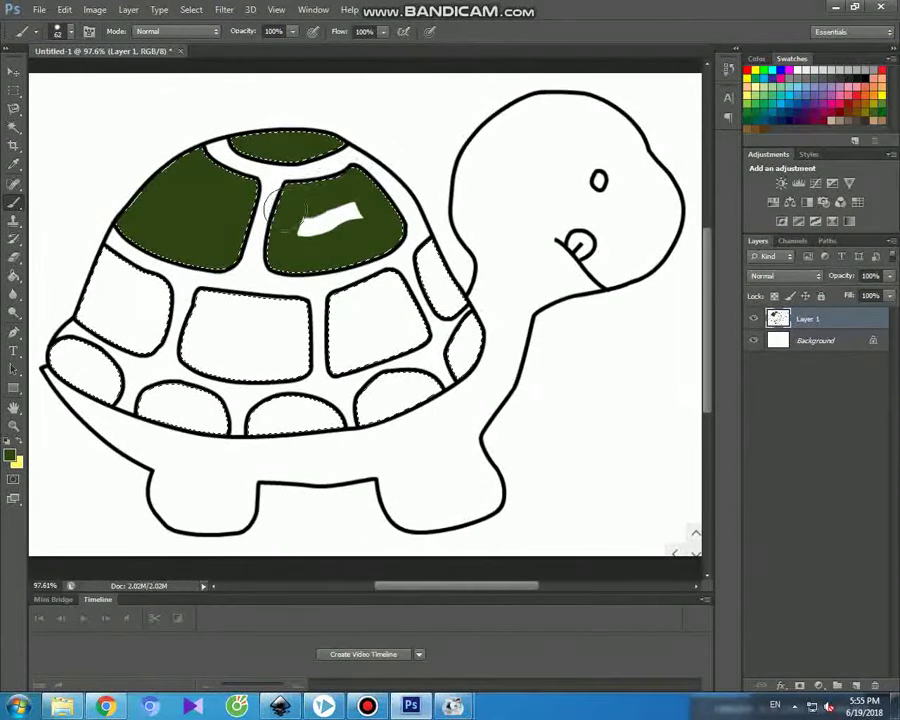
mouse_move(422, 252)
mouse_down()
mouse_move(436, 291)
mouse_move(358, 301)
mouse_move(350, 356)
mouse_move(402, 327)
mouse_move(405, 313)
mouse_move(370, 322)
mouse_up()
mouse_move(300, 316)
mouse_down()
mouse_move(215, 305)
mouse_move(195, 346)
mouse_move(291, 363)
mouse_up()
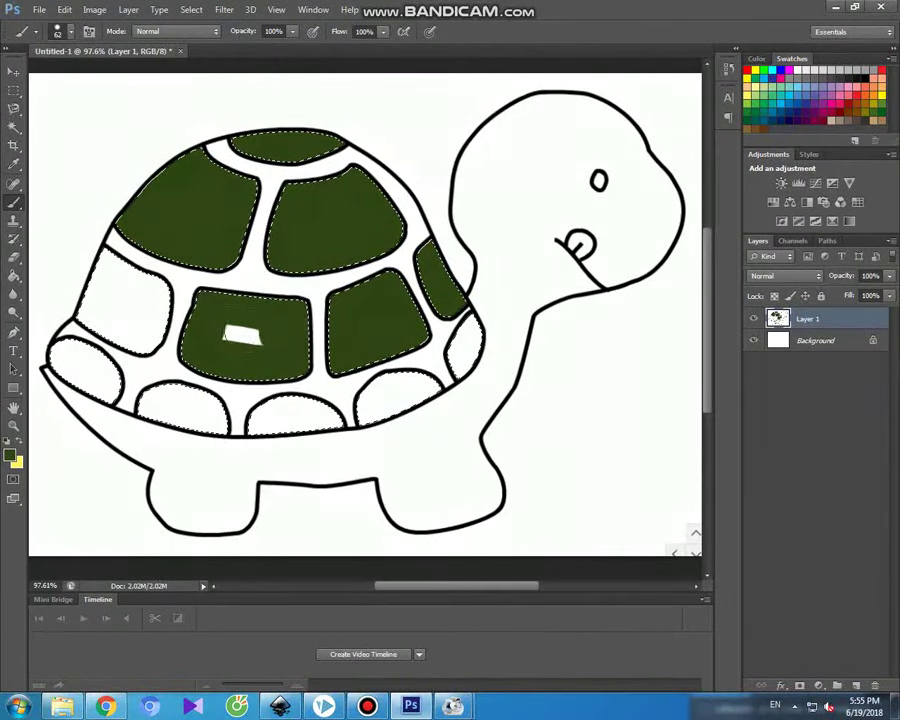
mouse_move(104, 255)
mouse_down()
mouse_move(145, 291)
mouse_move(152, 310)
mouse_up()
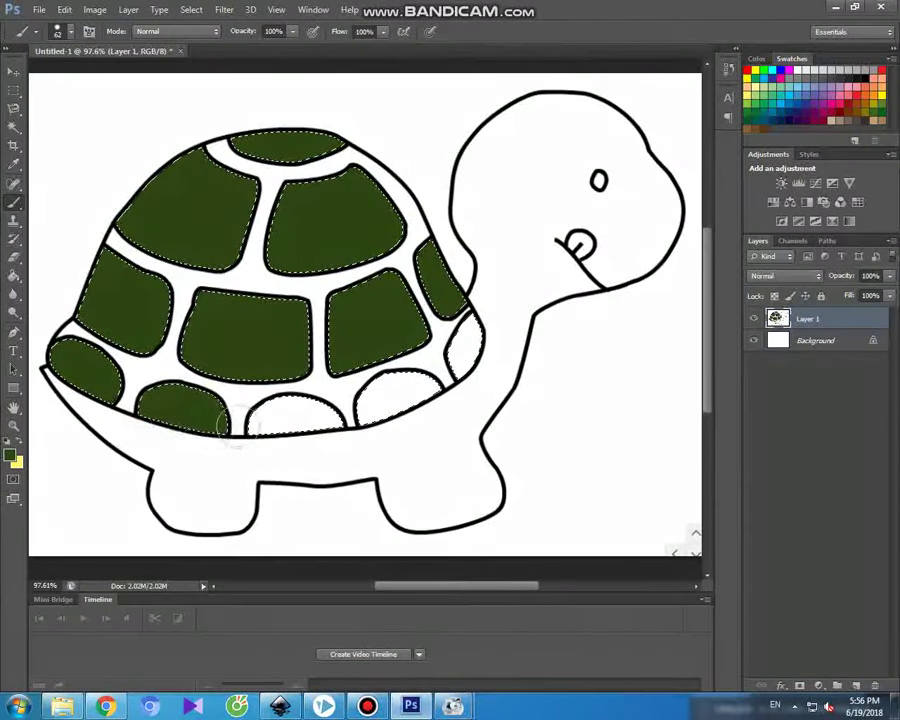
mouse_move(240, 426)
mouse_down()
mouse_move(275, 415)
mouse_move(327, 420)
mouse_up()
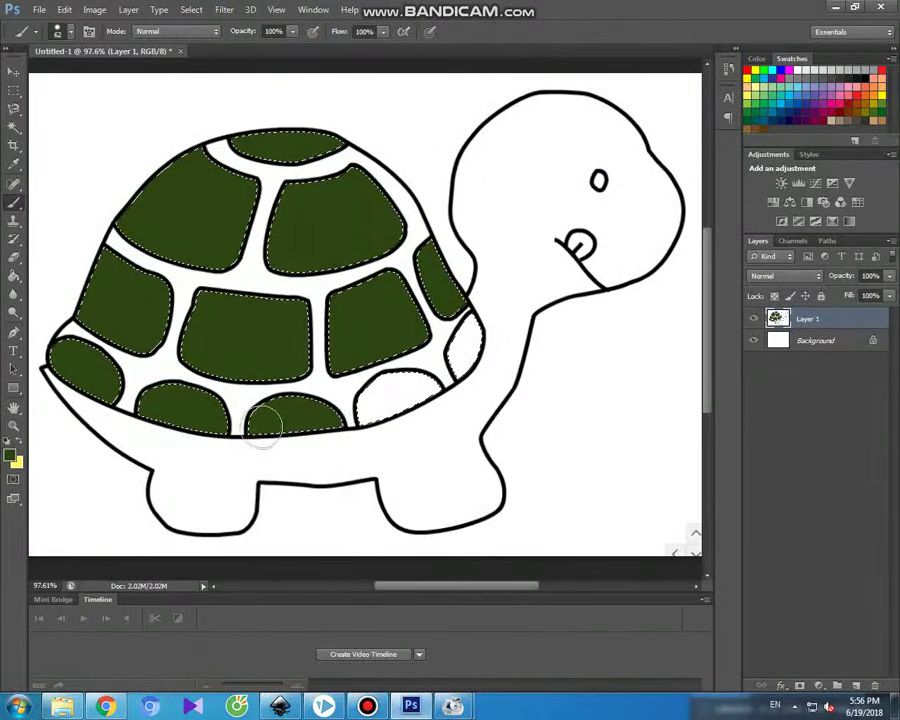
drag(402, 402, 437, 400)
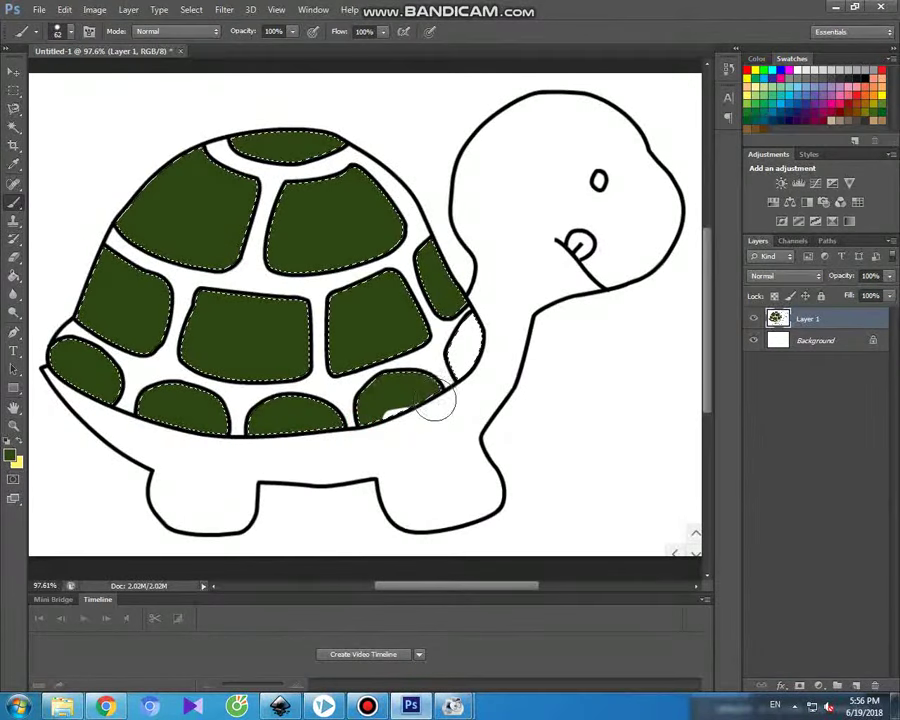
drag(478, 340, 452, 372)
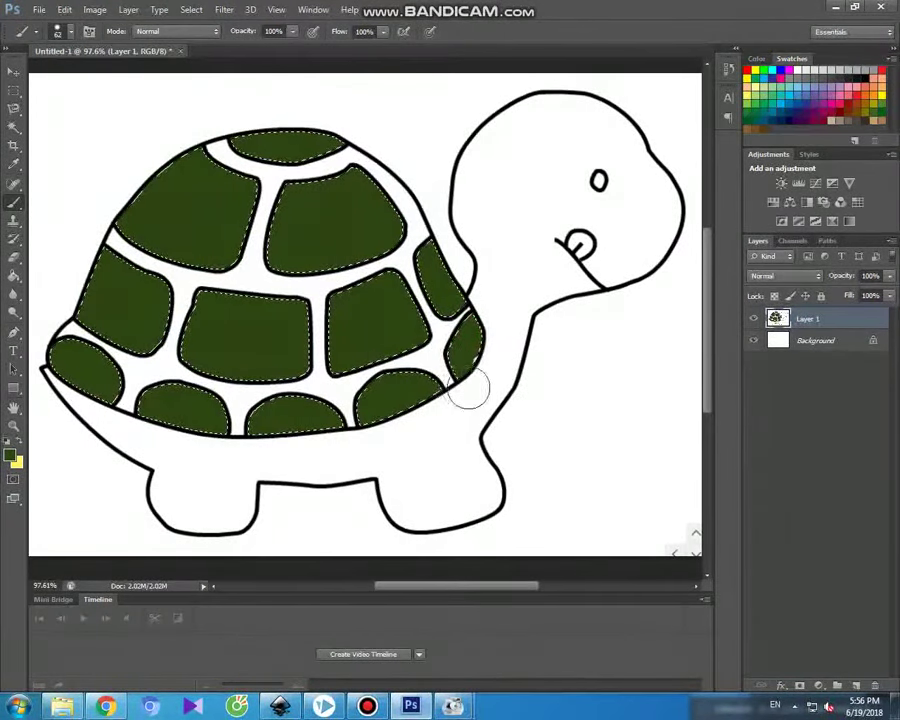
click(12, 455)
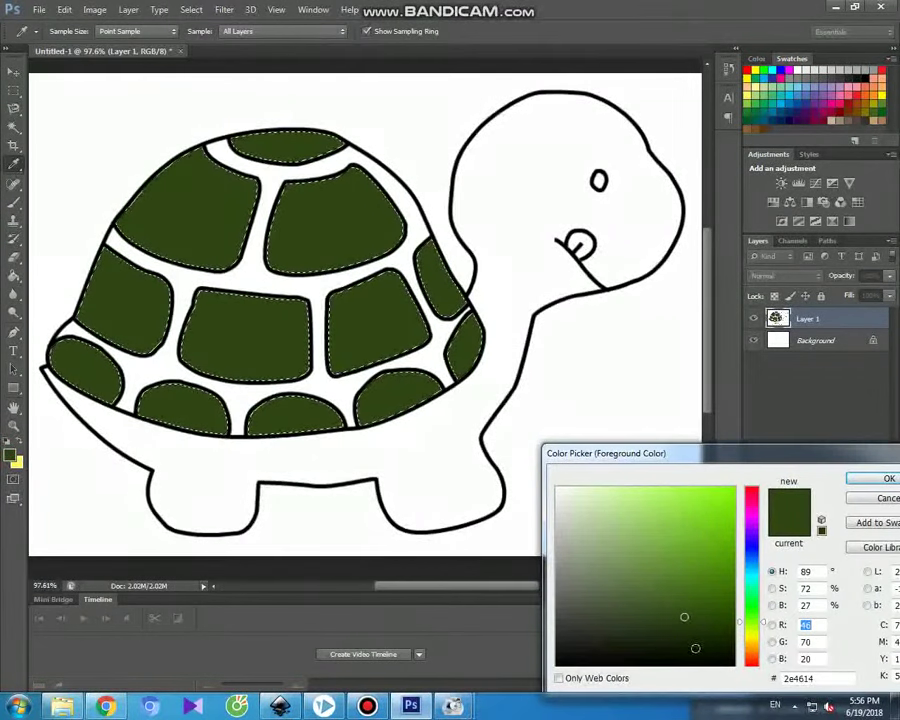
Set the foreground to darker green 122201 and select the white stripes between plates.
click(723, 647)
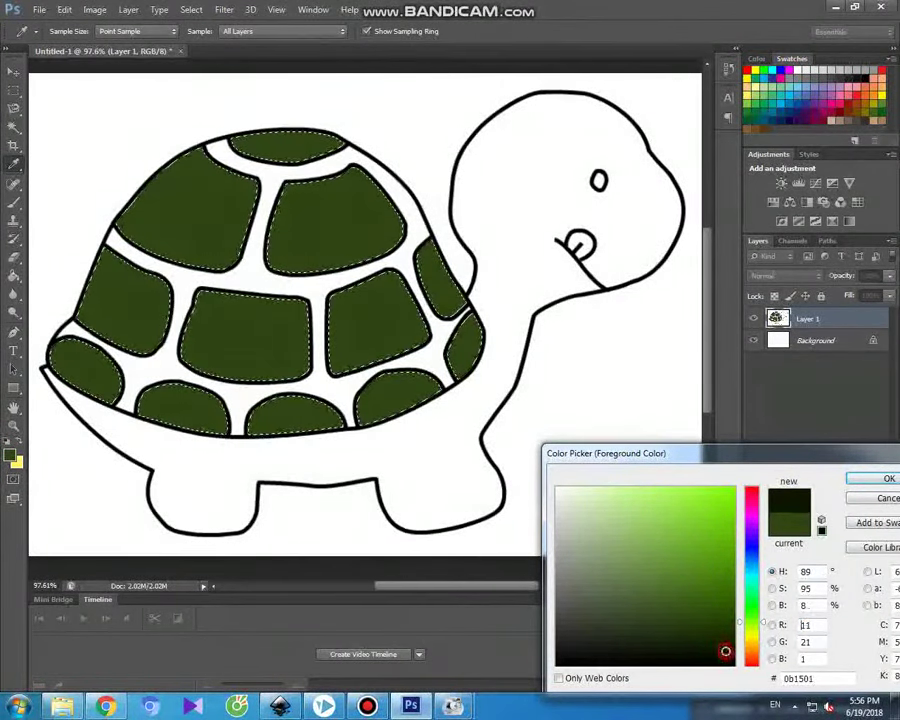
click(730, 642)
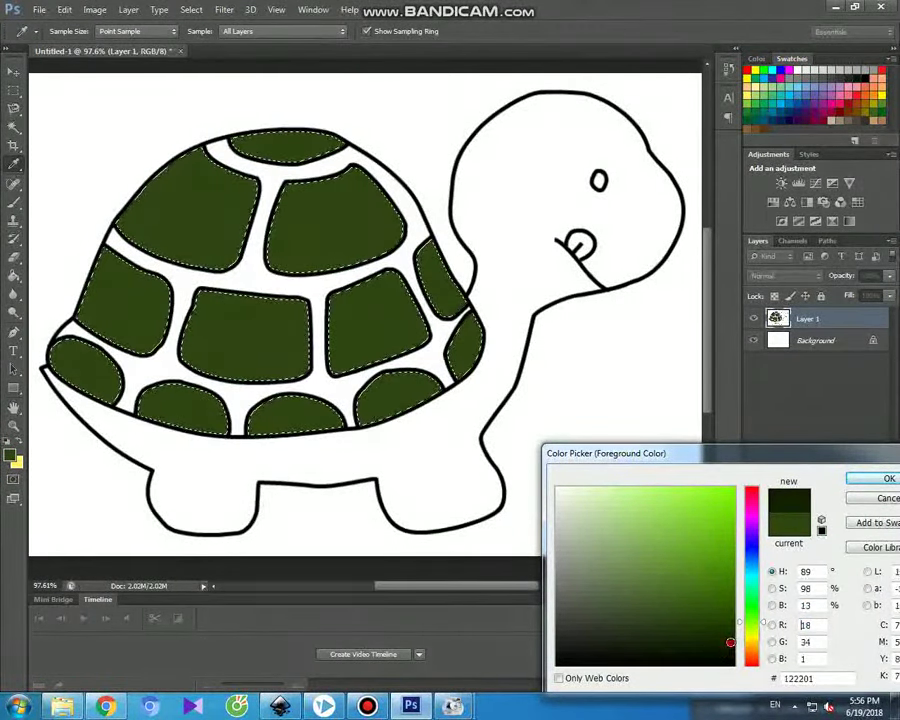
click(886, 478)
click(14, 130)
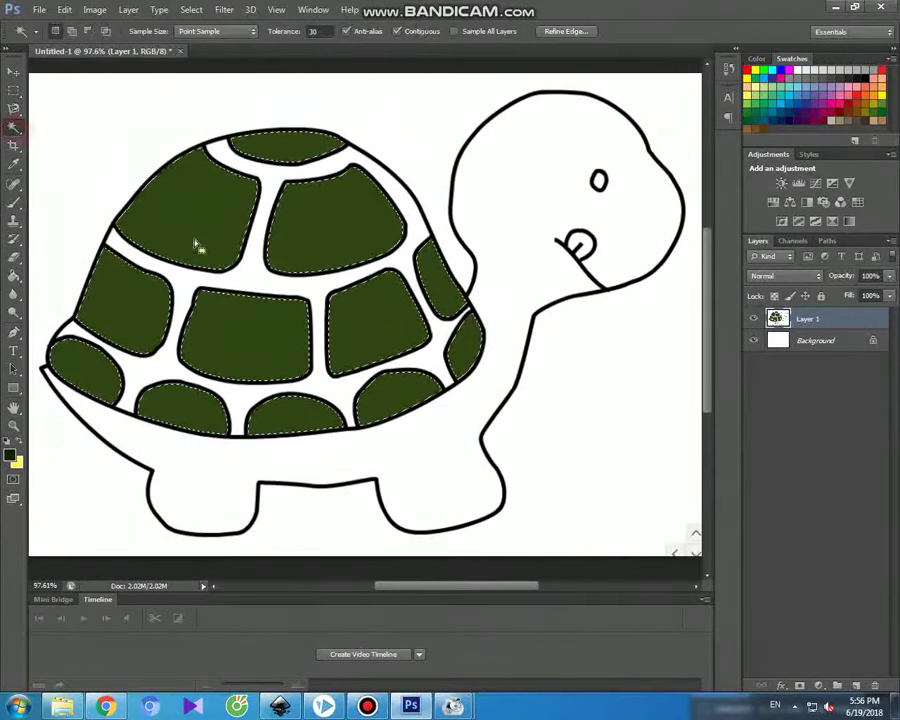
click(14, 200)
Paint the top, side, middle and edge stripes between the shell plates darker green.
drag(205, 142, 258, 176)
drag(215, 145, 341, 186)
drag(251, 262, 210, 277)
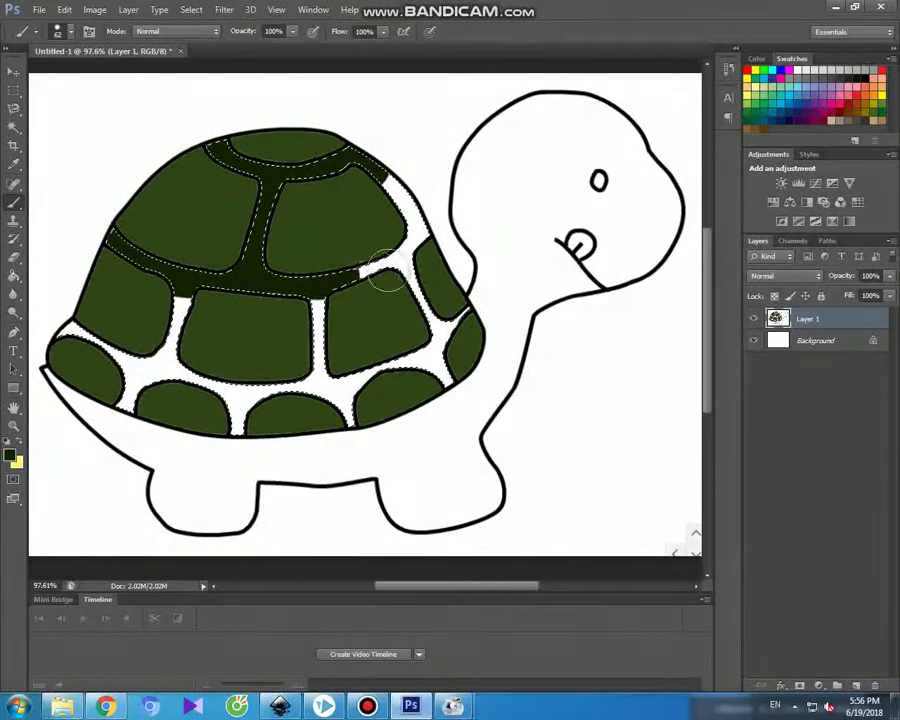
drag(407, 235, 378, 178)
mouse_move(425, 333)
mouse_down()
mouse_move(460, 314)
mouse_move(430, 382)
mouse_move(338, 368)
mouse_move(301, 382)
mouse_move(354, 414)
mouse_move(370, 385)
mouse_up()
mouse_move(318, 308)
mouse_down()
mouse_move(317, 297)
mouse_move(281, 398)
mouse_move(221, 412)
mouse_move(230, 432)
mouse_move(169, 346)
mouse_move(190, 298)
mouse_up()
mouse_move(170, 340)
mouse_down()
mouse_move(135, 378)
mouse_move(110, 340)
mouse_move(62, 333)
mouse_up()
drag(133, 380, 120, 403)
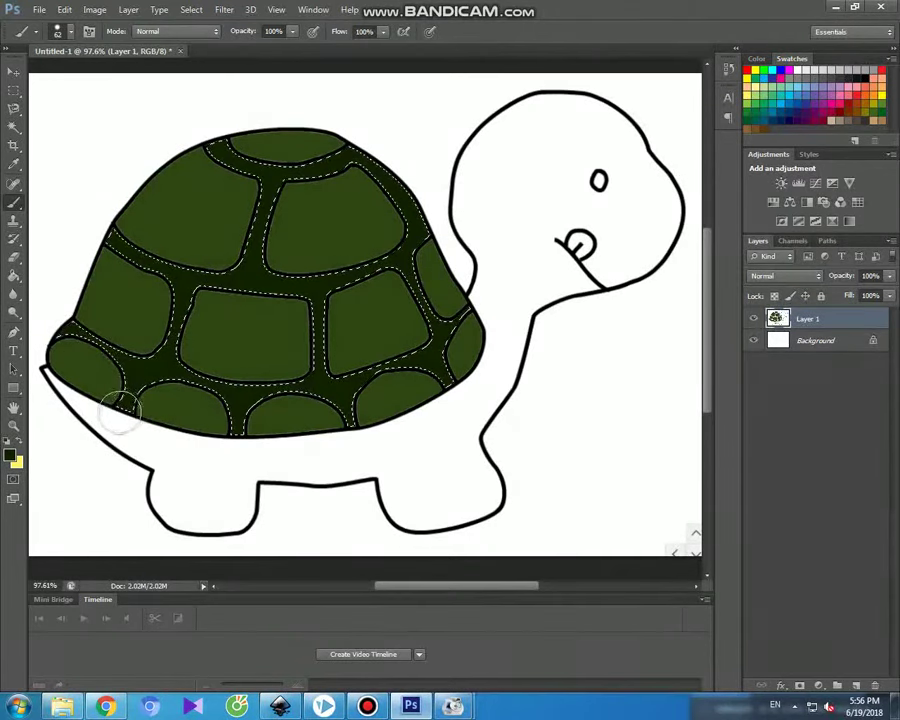
Magic-wand select the turtle's white body and set the foreground to olive brown 86731a.
click(14, 127)
click(187, 458)
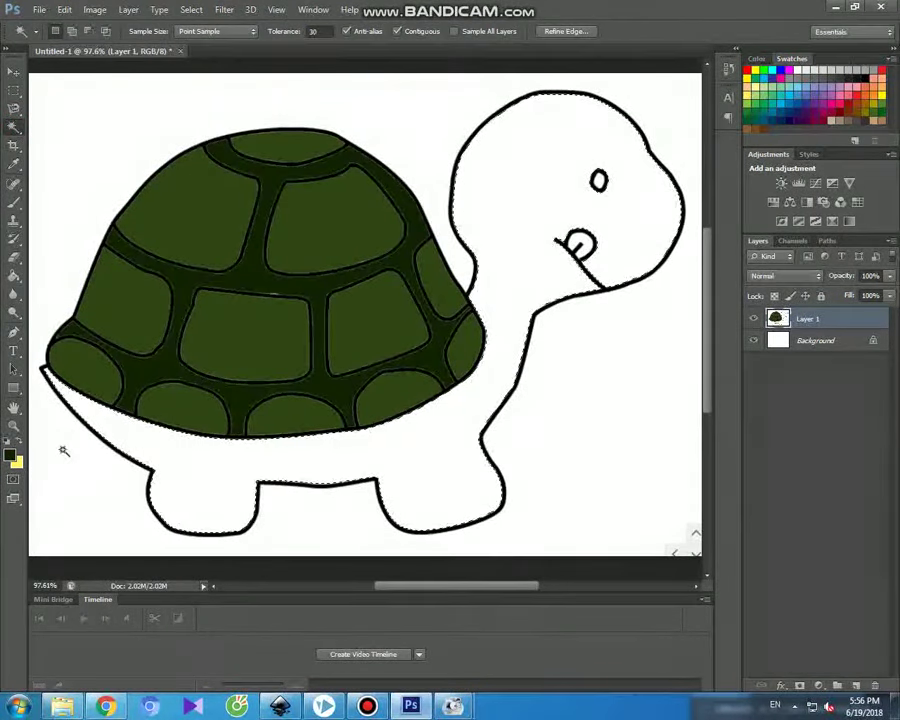
key(i)
click(10, 455)
click(751, 645)
click(752, 648)
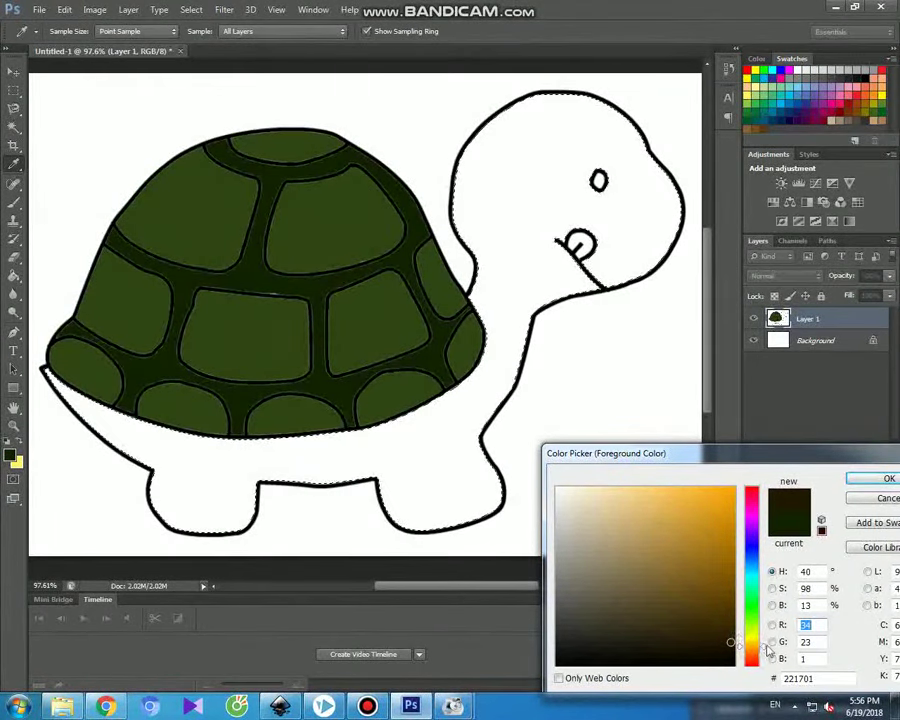
click(752, 640)
drag(683, 590, 655, 566)
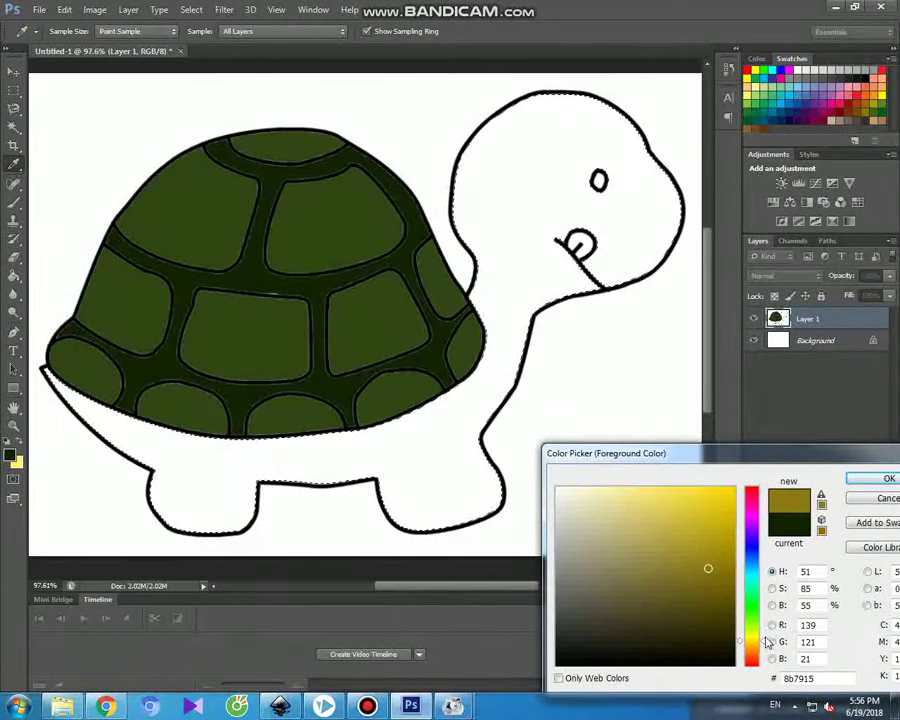
click(766, 640)
drag(766, 642, 766, 648)
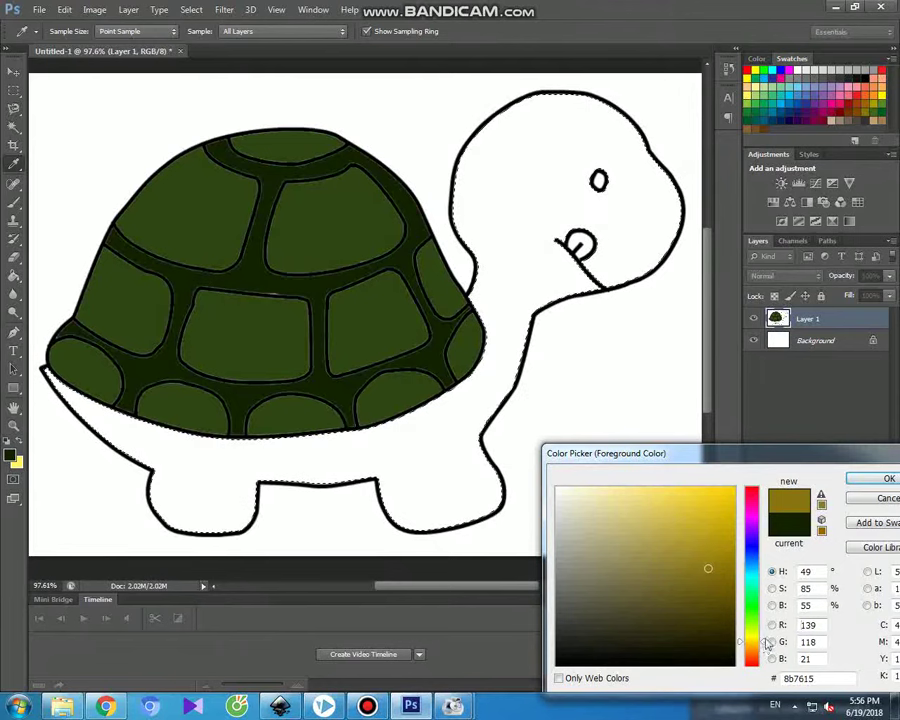
click(867, 480)
key(w)
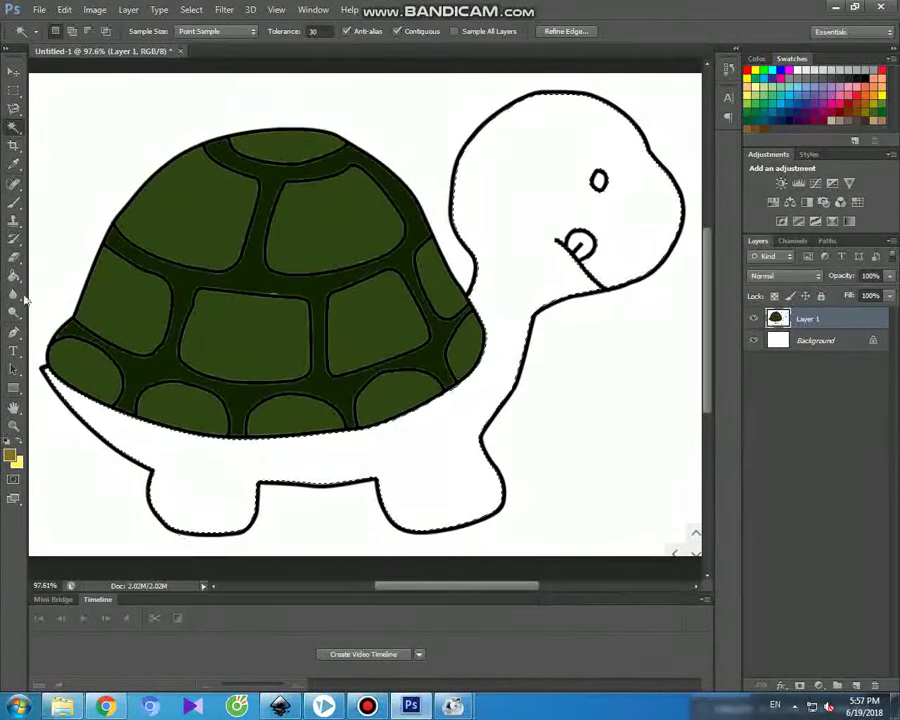
Paint the turtle's lower shell rim, underside, back leg and belly olive.
key(b)
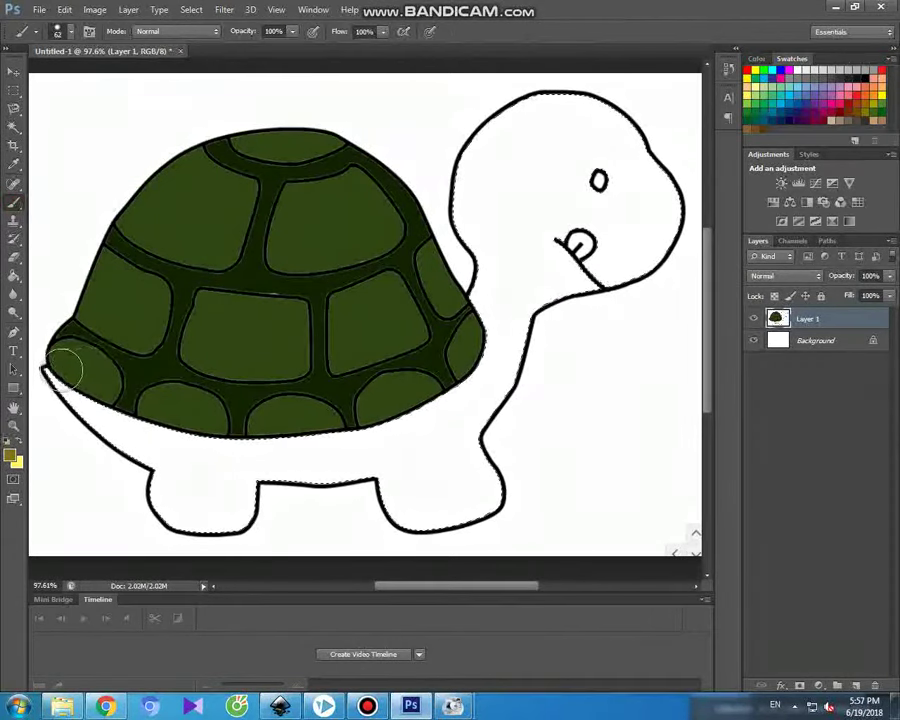
drag(157, 441, 152, 440)
mouse_move(264, 440)
mouse_down()
mouse_move(193, 492)
mouse_move(160, 492)
mouse_up()
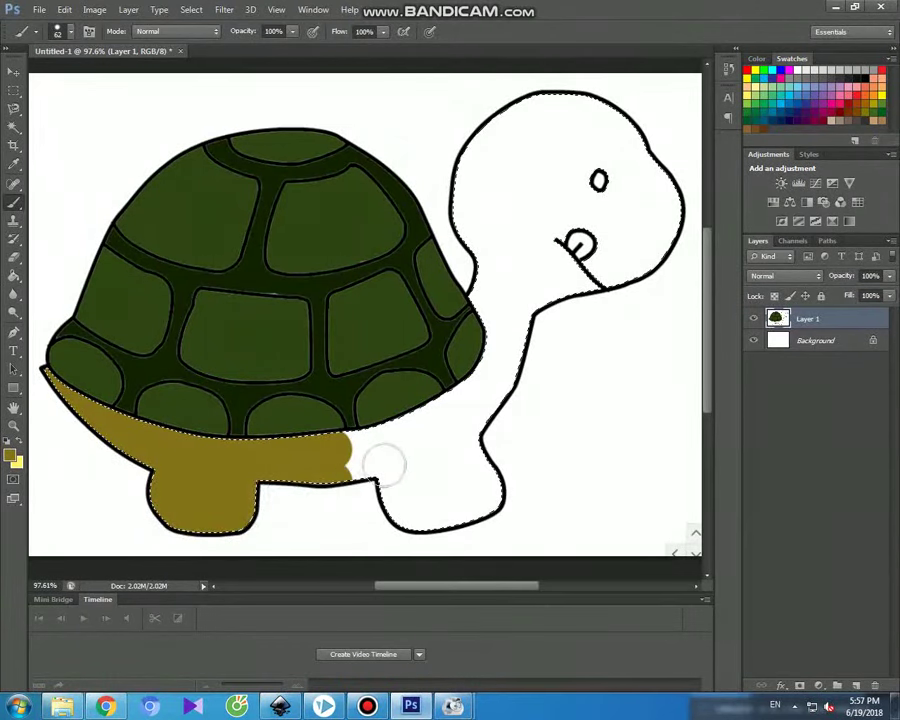
drag(382, 463, 333, 456)
mouse_move(385, 430)
mouse_down()
mouse_move(478, 412)
mouse_move(422, 446)
mouse_move(497, 470)
mouse_up()
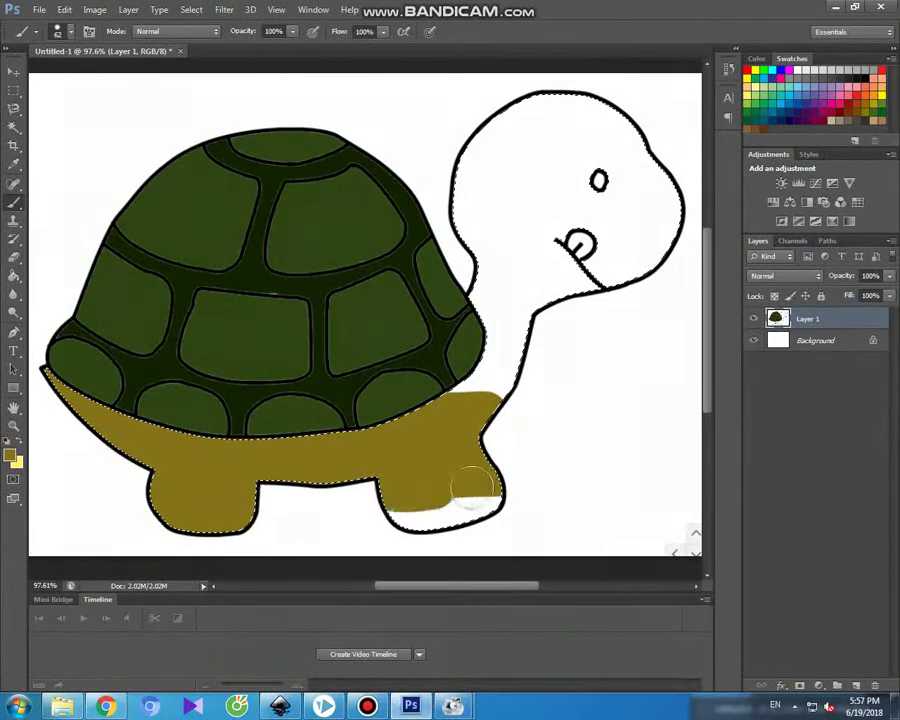
Paint the turtle's neck and head olive, leaving the eye and mouth white.
mouse_move(486, 400)
mouse_down()
mouse_move(470, 307)
mouse_move(467, 157)
mouse_up()
drag(528, 110, 617, 107)
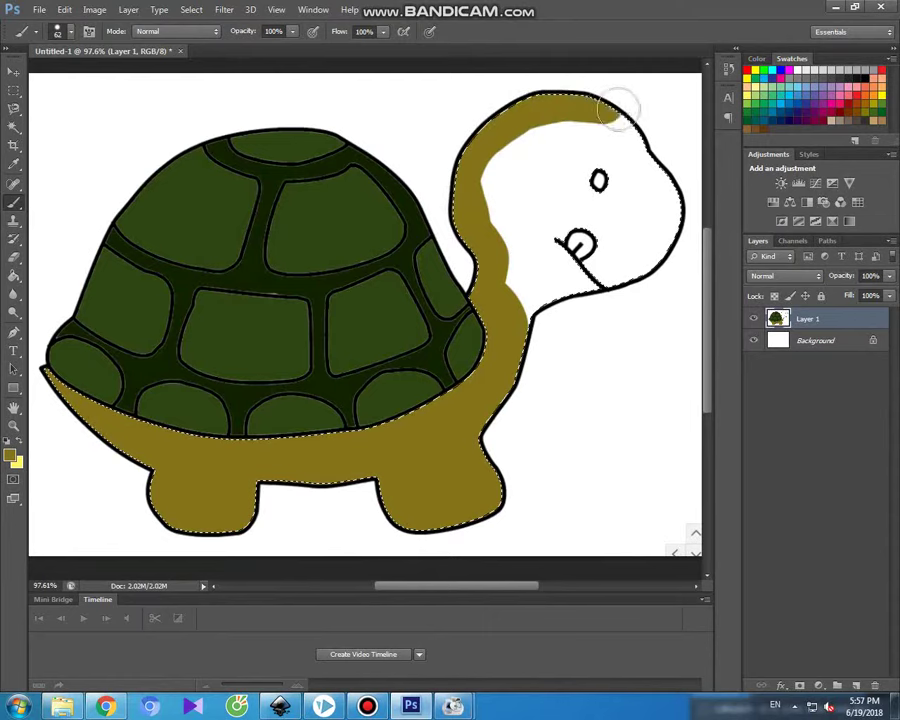
drag(664, 214, 650, 262)
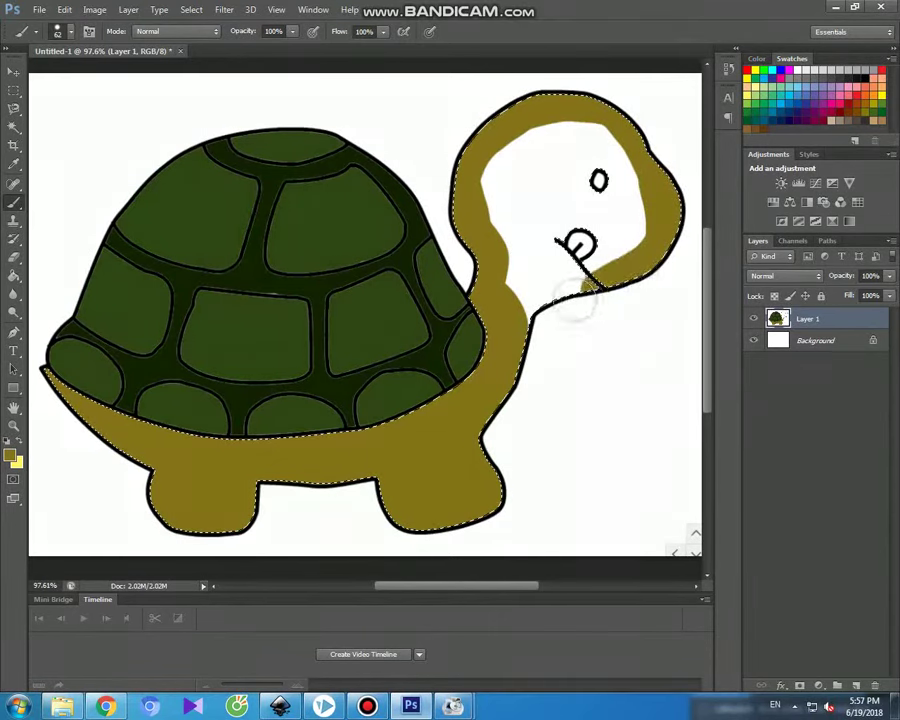
drag(512, 240, 500, 182)
mouse_move(563, 135)
mouse_down()
mouse_move(623, 171)
mouse_move(620, 228)
mouse_up()
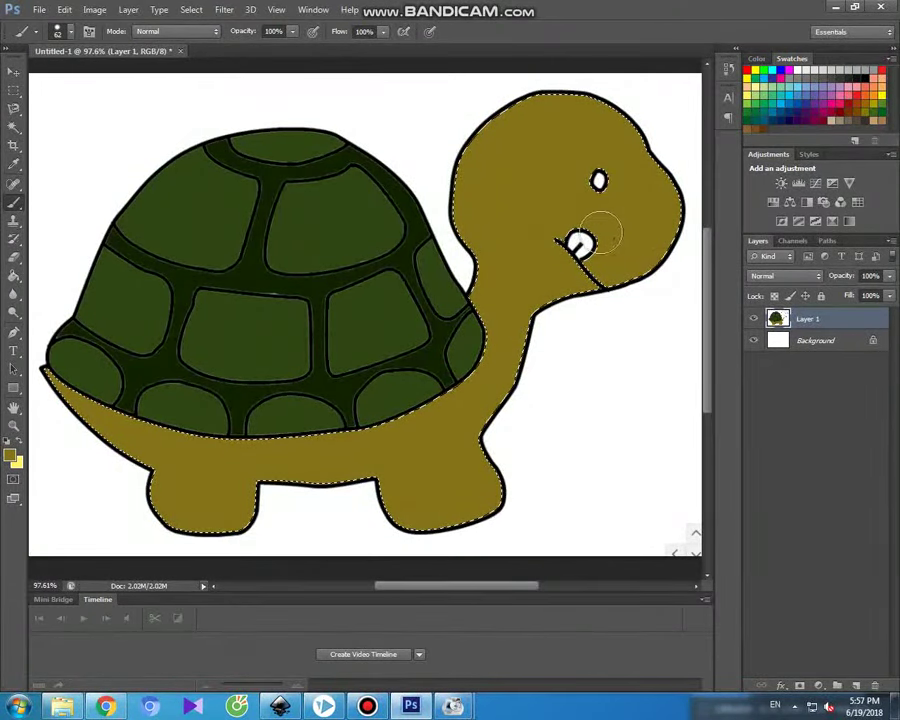
Set the foreground colour to black and select the white of the turtle's eye.
click(10, 455)
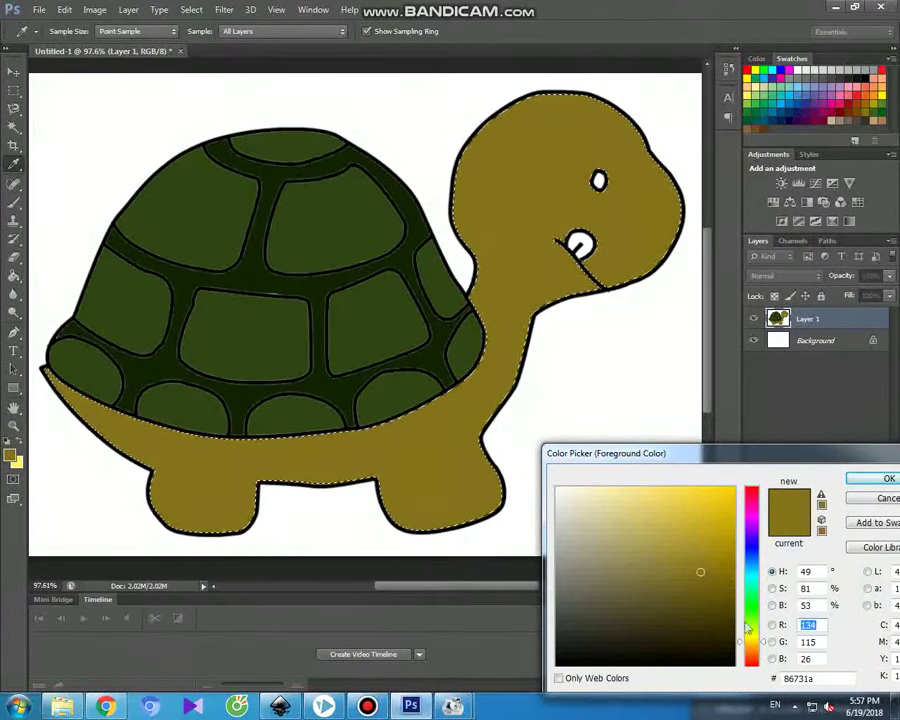
click(557, 662)
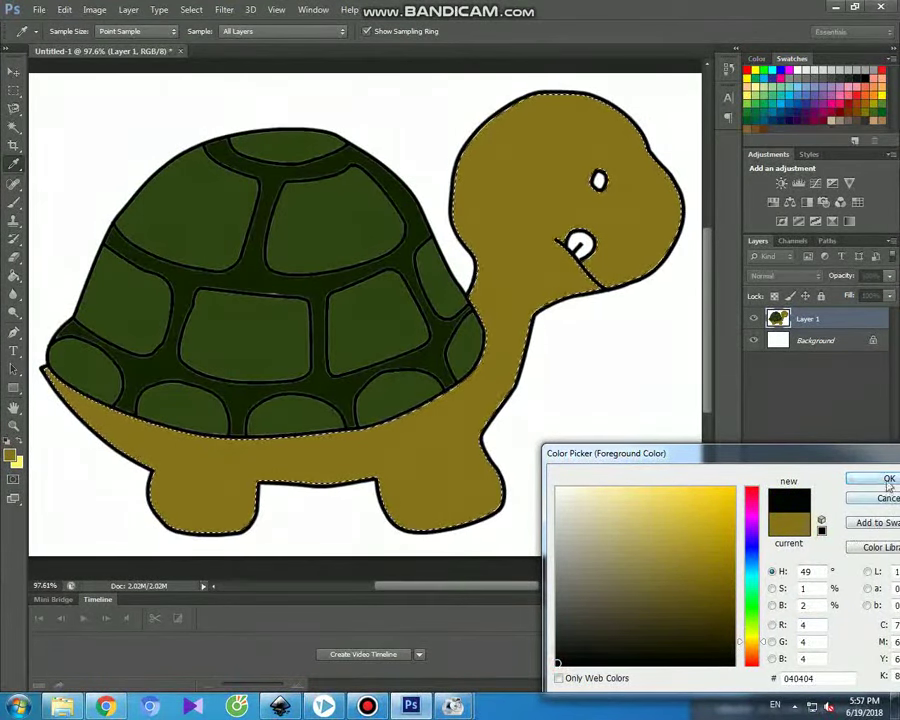
click(884, 479)
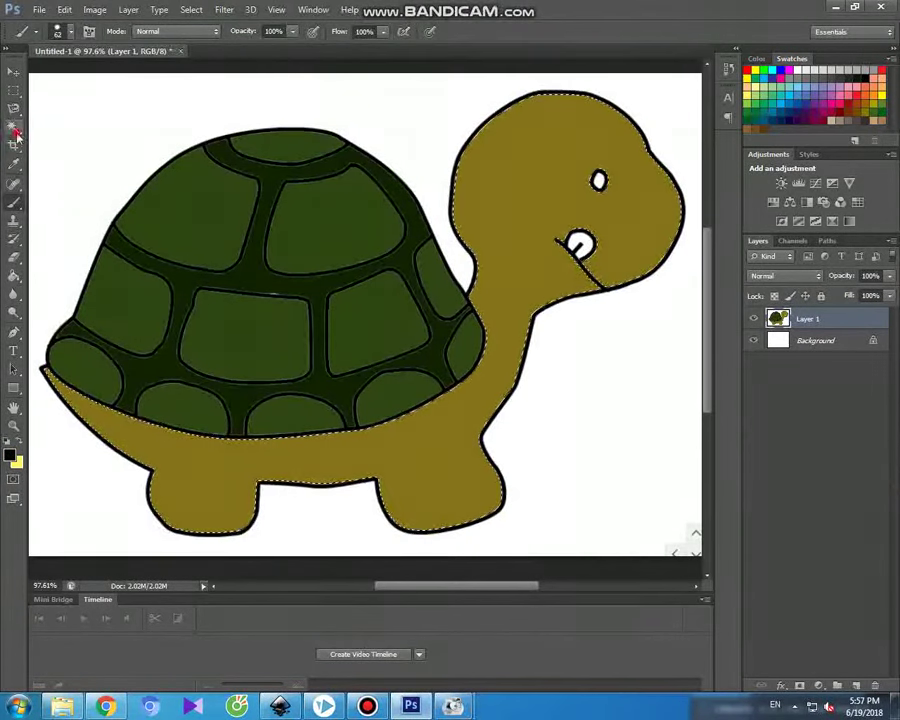
click(14, 127)
click(597, 180)
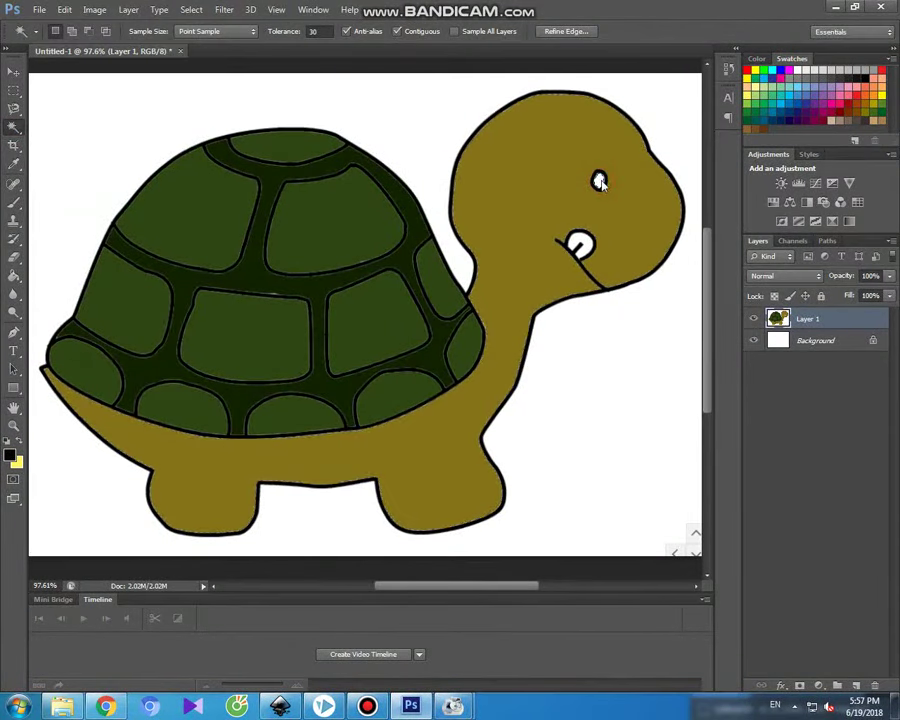
click(13, 202)
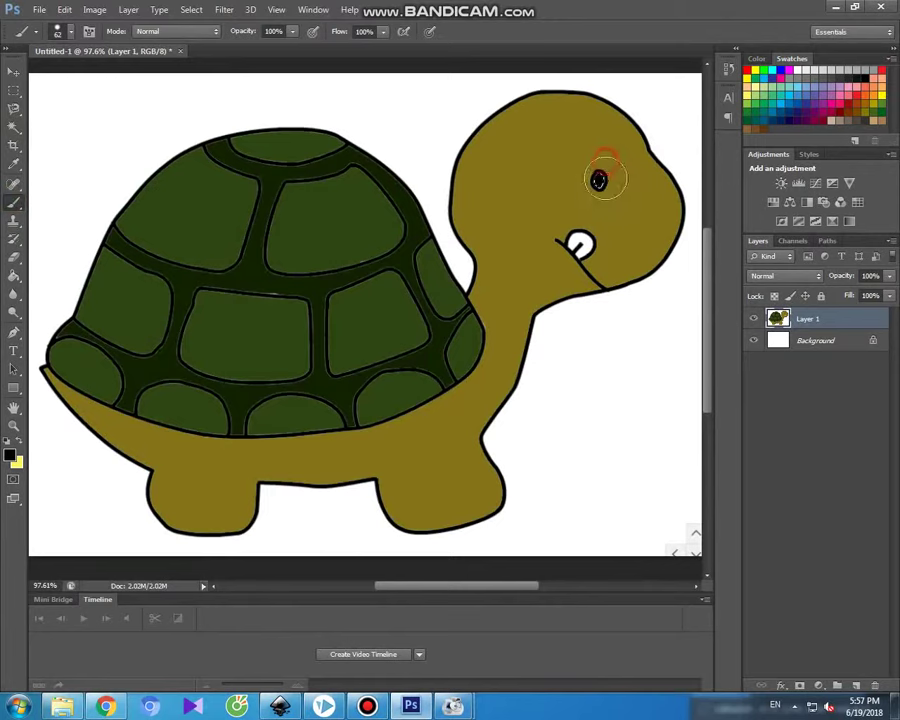
click(14, 72)
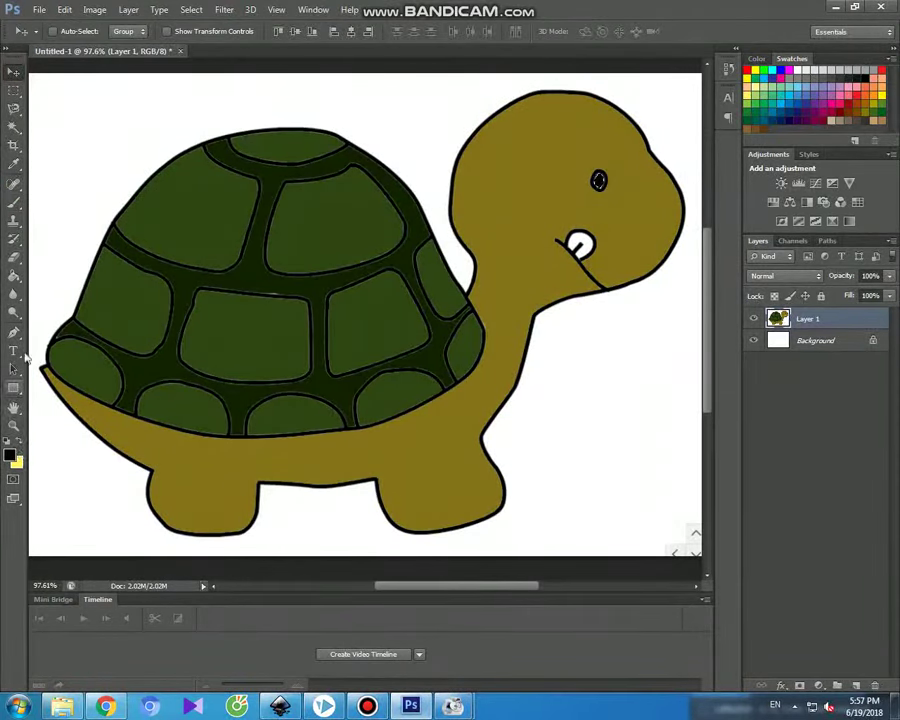
click(13, 126)
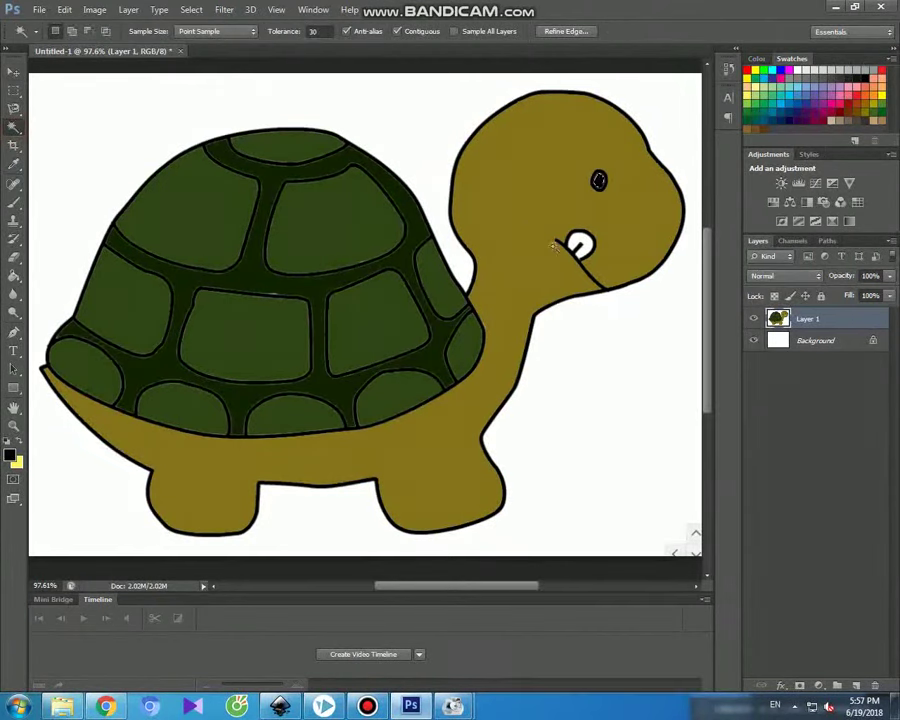
Set the foreground colour to orange dd971c for painting the mouth.
click(12, 456)
drag(757, 660, 756, 650)
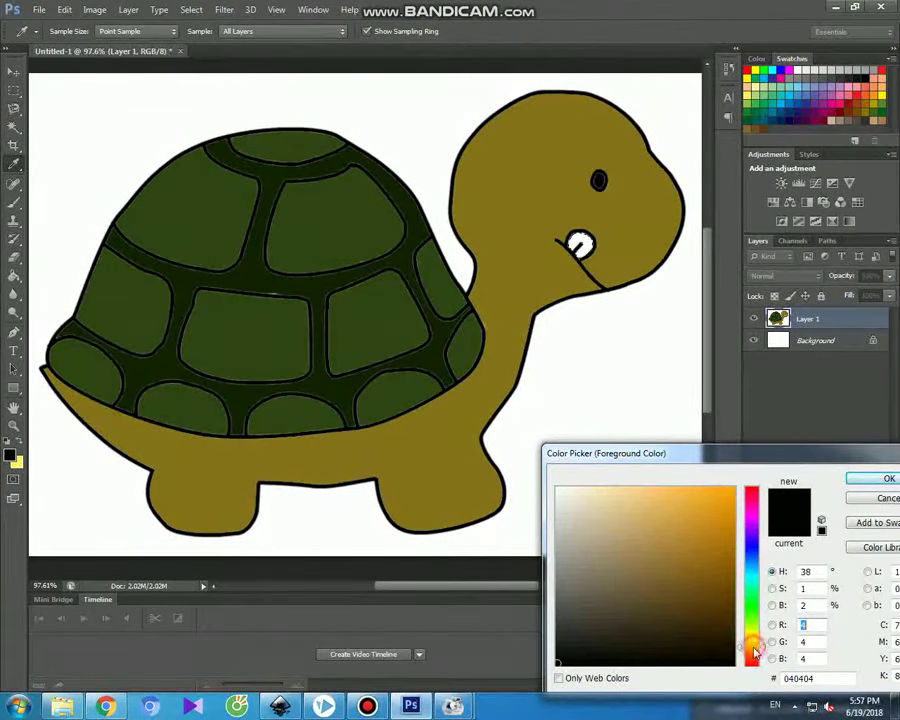
drag(695, 556, 712, 511)
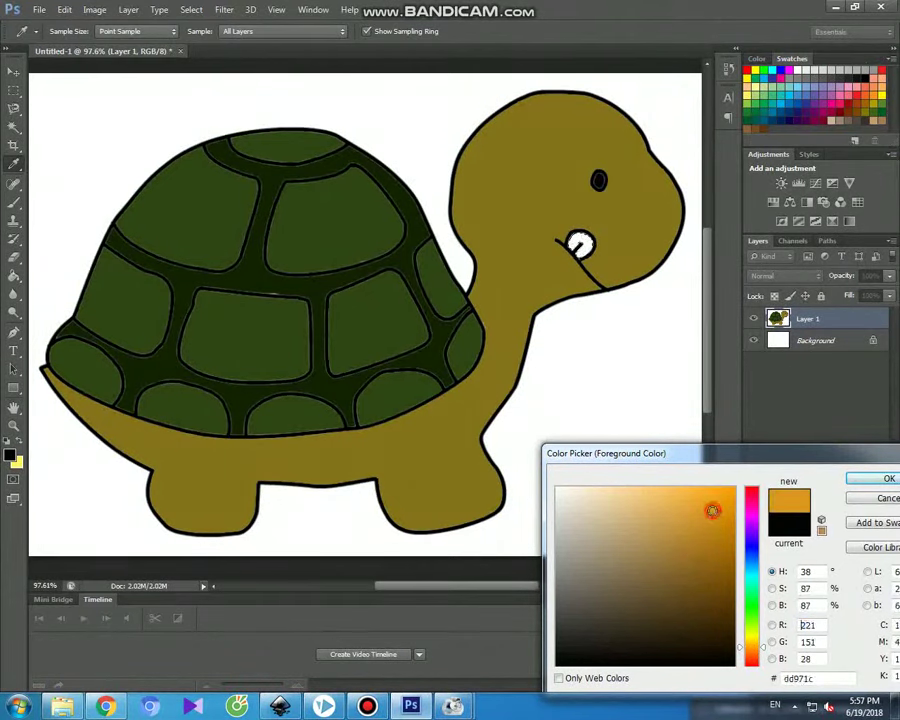
click(848, 481)
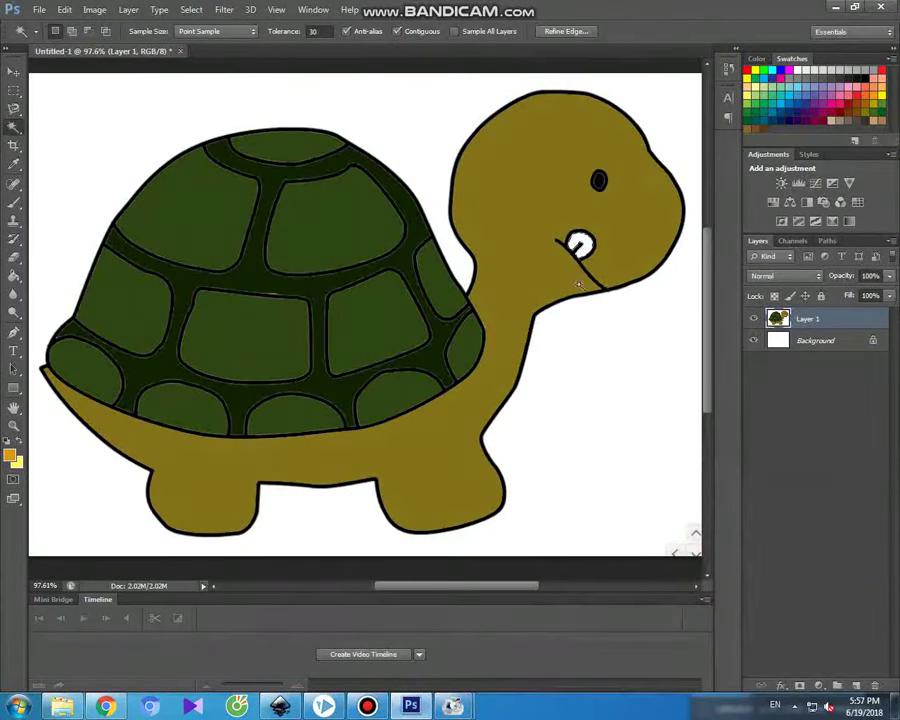
click(13, 201)
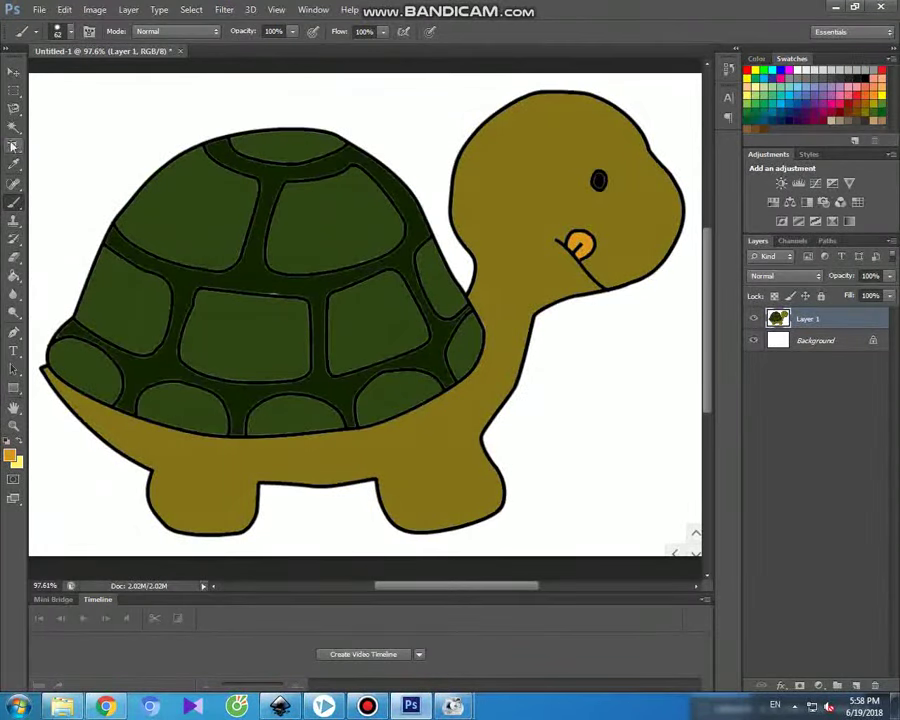
Select the white background and set the foreground colour to dark brown 593c0a.
click(80, 154)
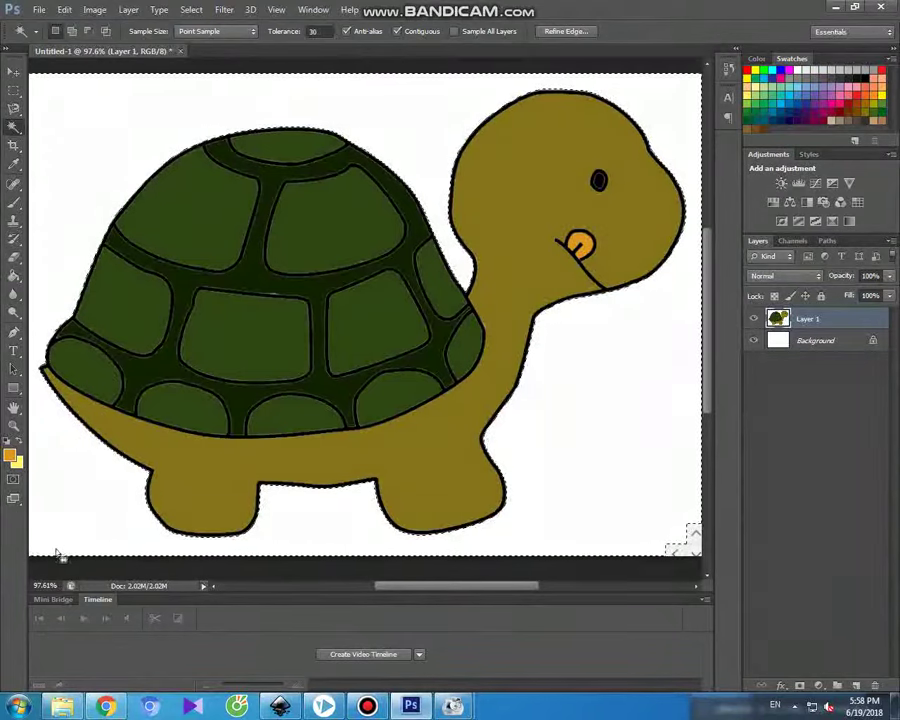
click(10, 457)
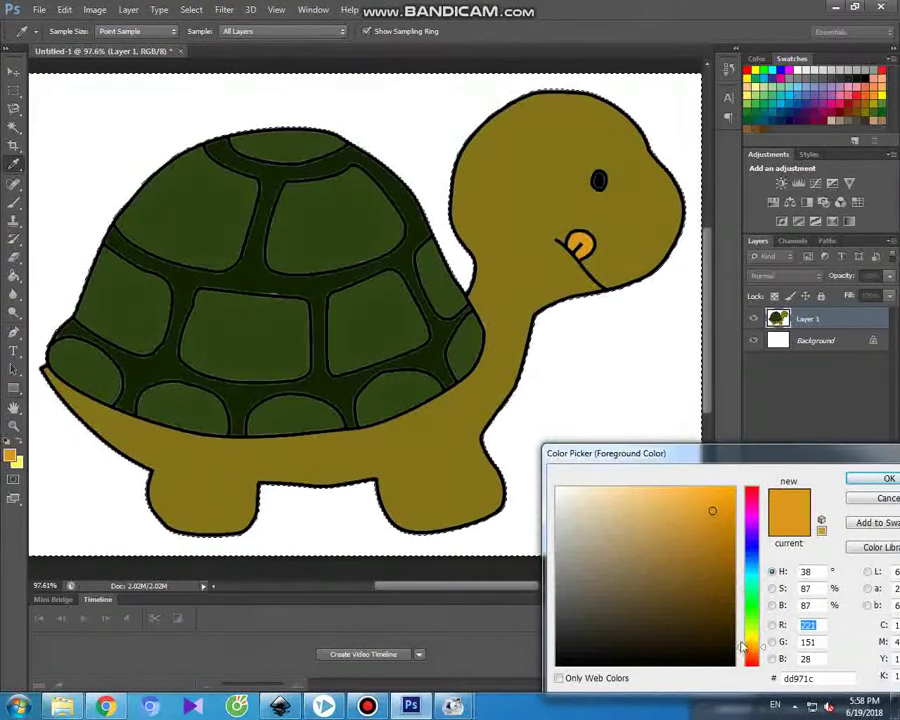
click(717, 604)
mouse_move(717, 604)
mouse_down()
mouse_move(687, 609)
mouse_move(675, 593)
mouse_move(711, 599)
mouse_up()
click(714, 603)
click(874, 481)
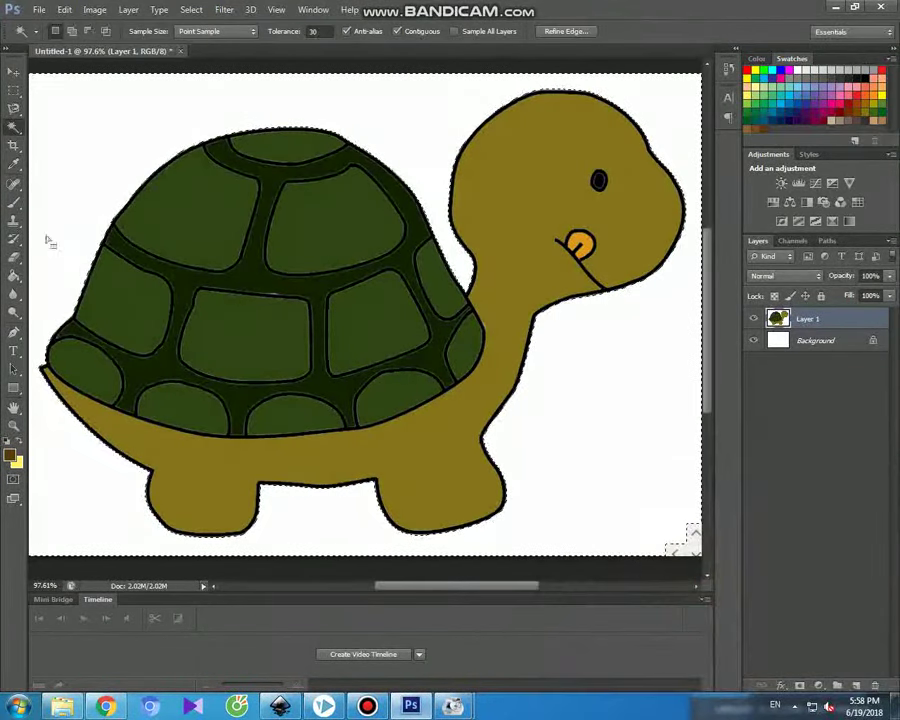
Brush a dark brown ground strip across the bottom beneath the turtle's feet.
click(16, 204)
mouse_move(200, 525)
mouse_down()
mouse_move(60, 527)
mouse_move(257, 540)
mouse_up()
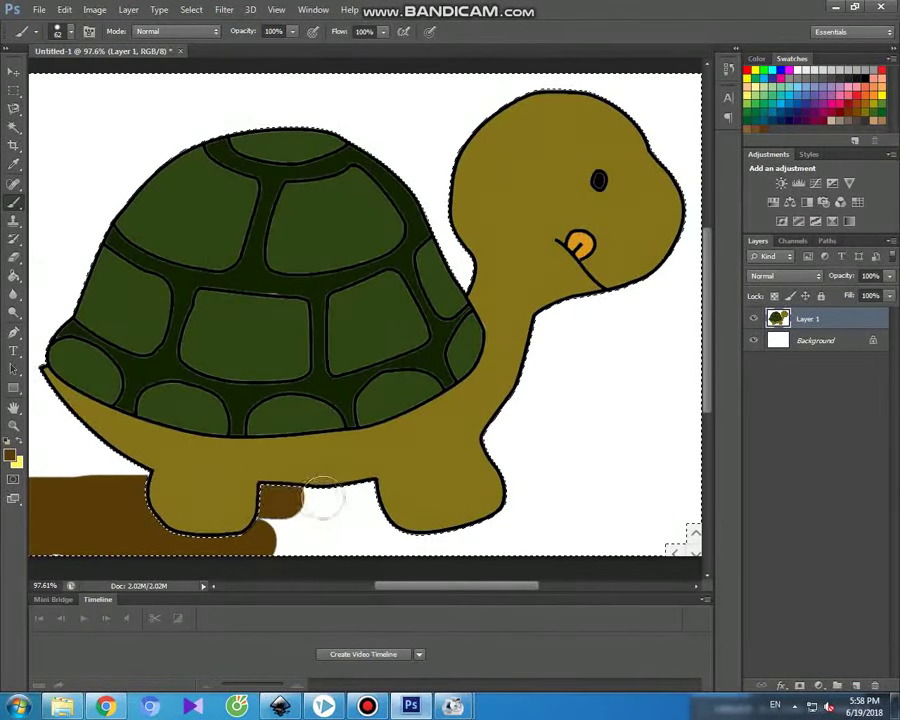
drag(482, 493, 708, 500)
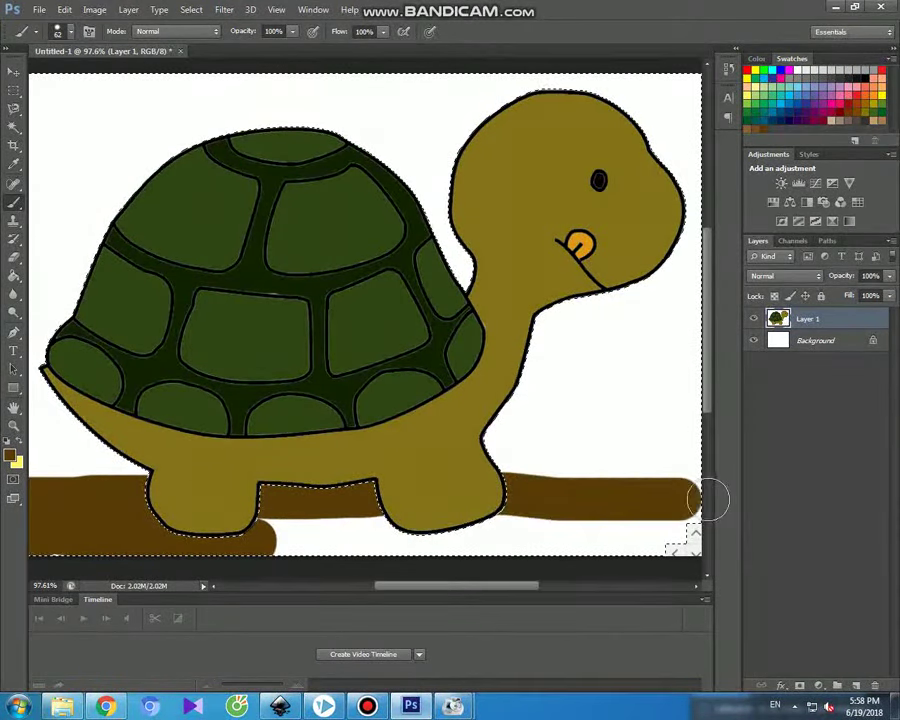
mouse_move(570, 518)
mouse_down()
mouse_move(462, 532)
mouse_move(708, 540)
mouse_up()
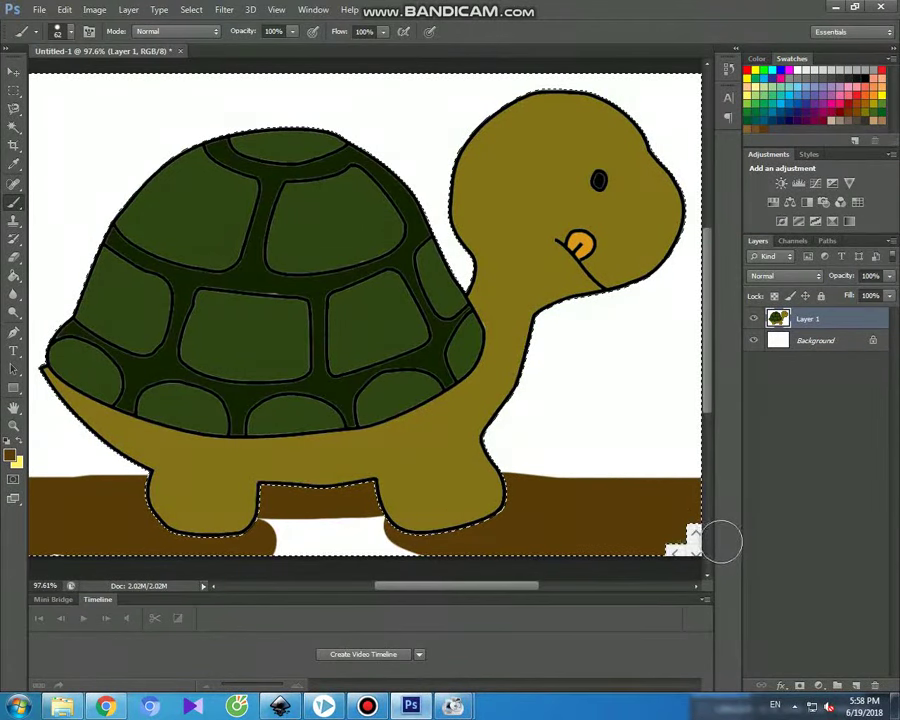
mouse_move(518, 546)
mouse_down()
mouse_move(335, 540)
mouse_move(308, 530)
mouse_up()
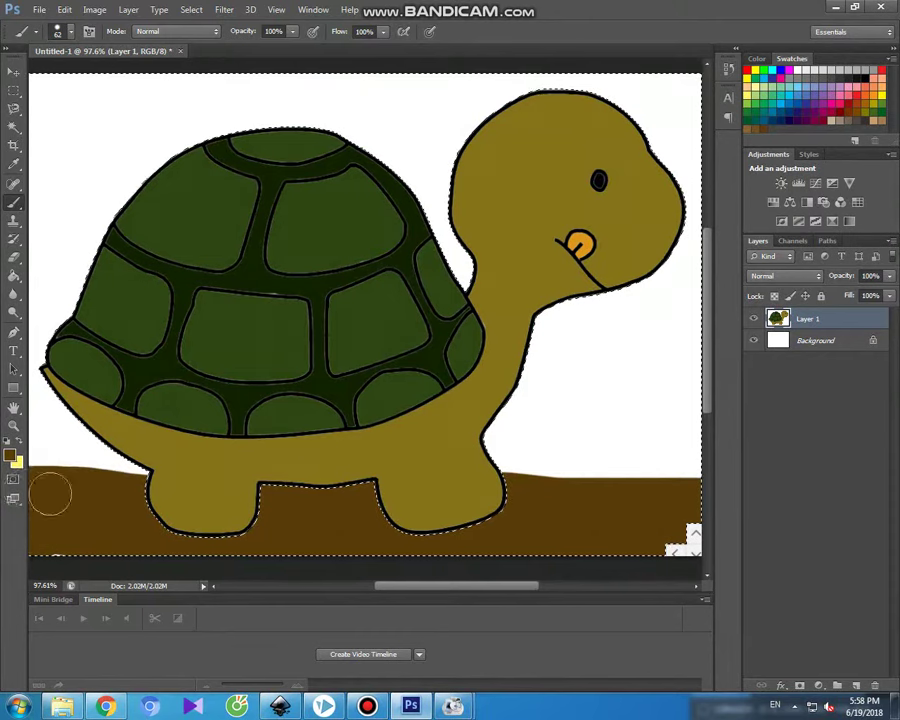
drag(538, 487, 656, 485)
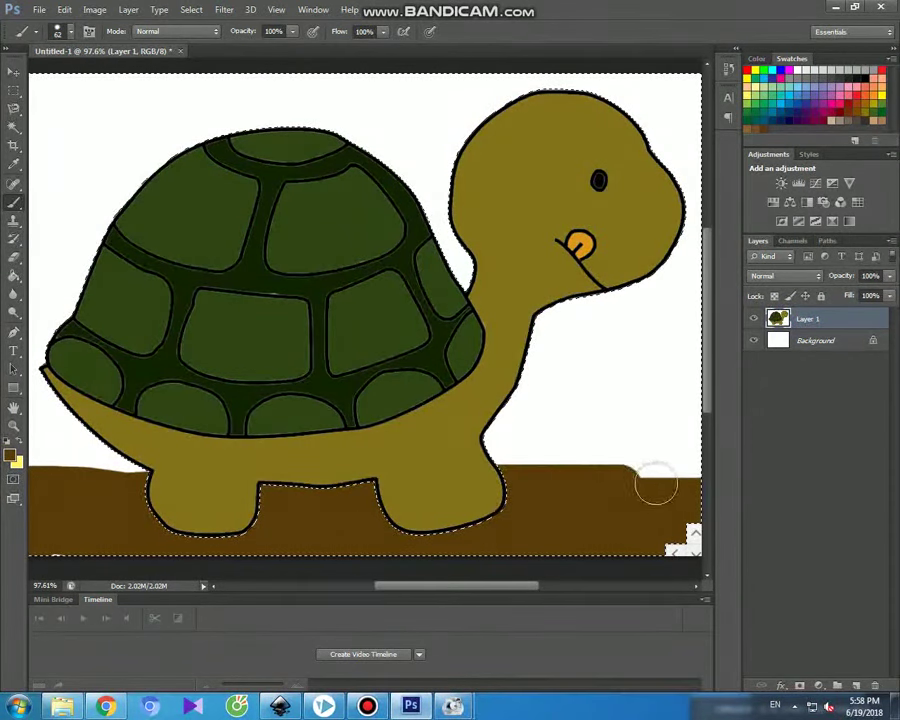
drag(40, 474, 131, 487)
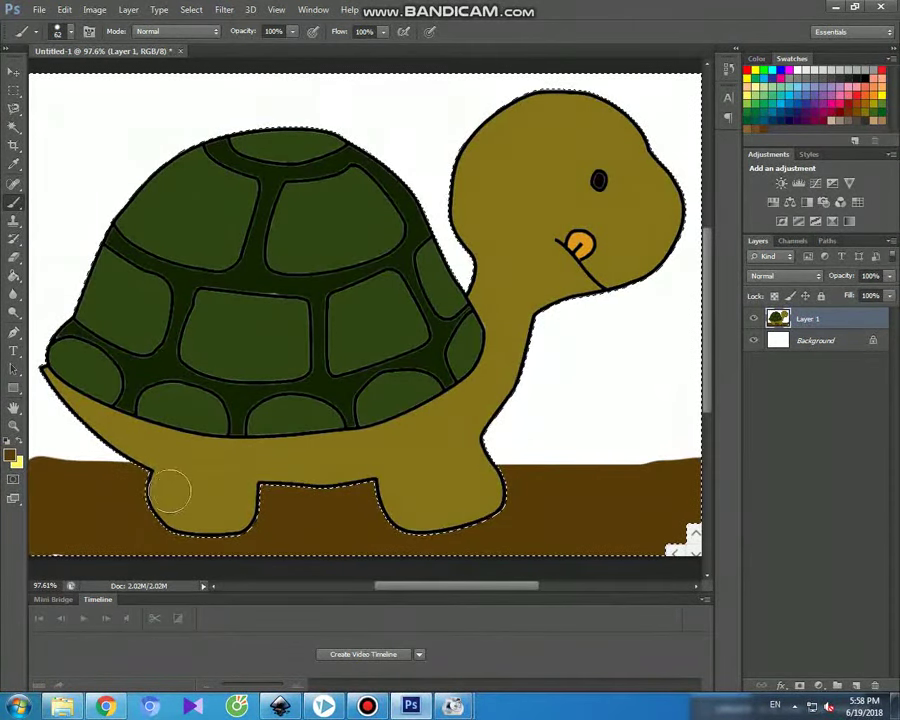
click(12, 456)
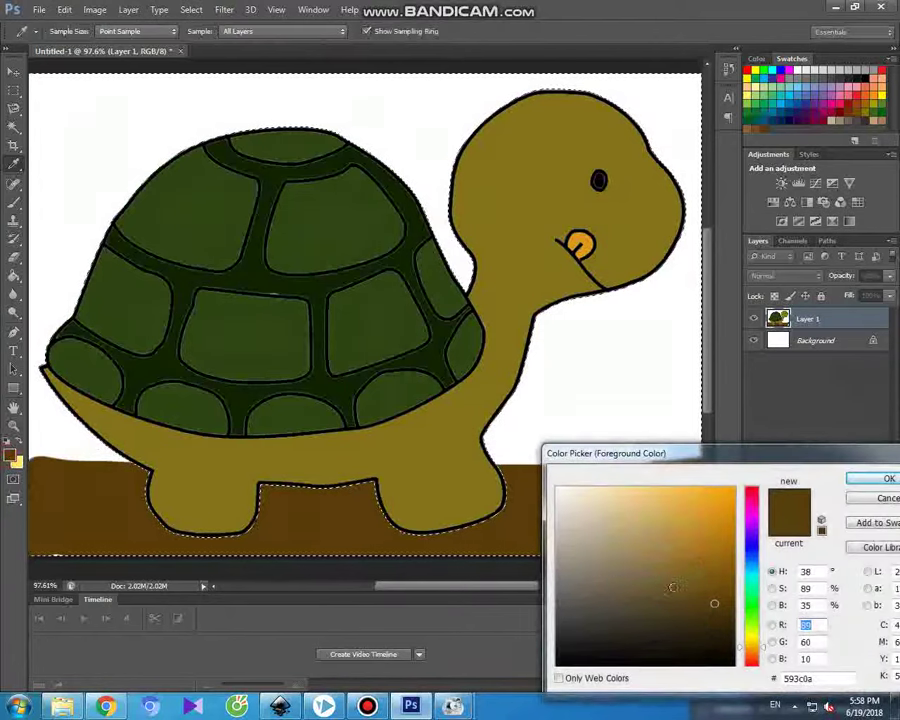
Choose a light sky blue as the foreground colour.
click(745, 570)
click(635, 491)
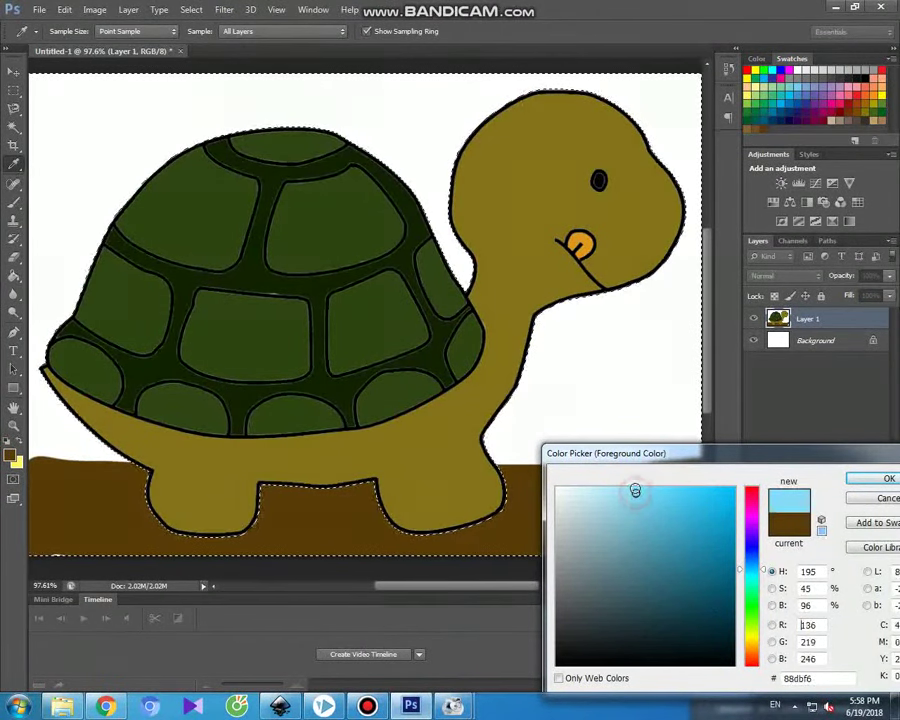
click(631, 489)
click(868, 478)
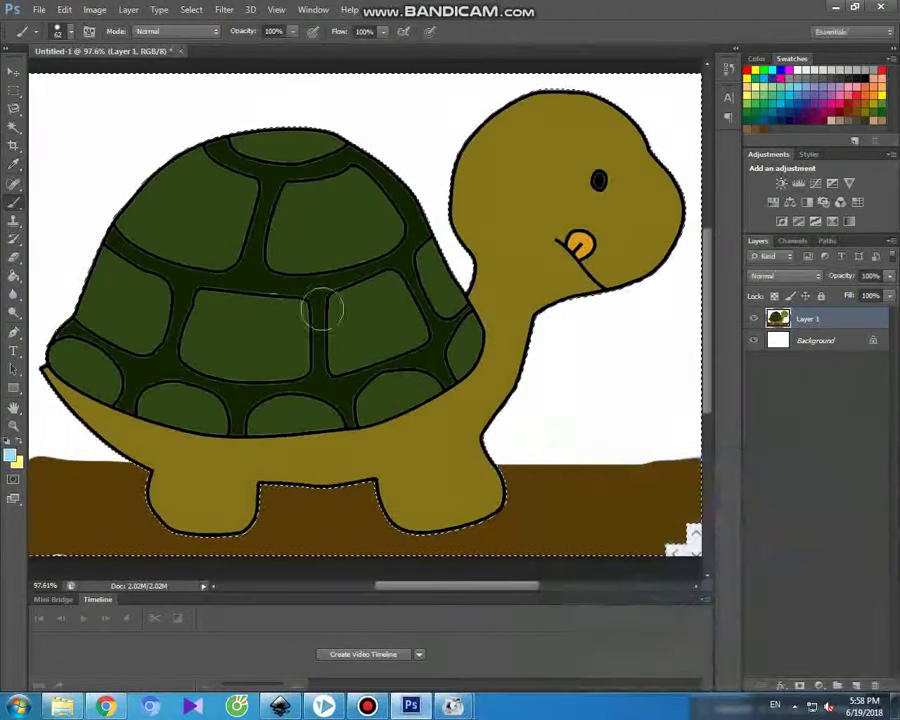
Paint sky blue across the top and around the right of the turtle's head and neck.
mouse_move(36, 82)
mouse_down()
mouse_move(425, 80)
mouse_move(698, 95)
mouse_up()
drag(647, 111, 678, 196)
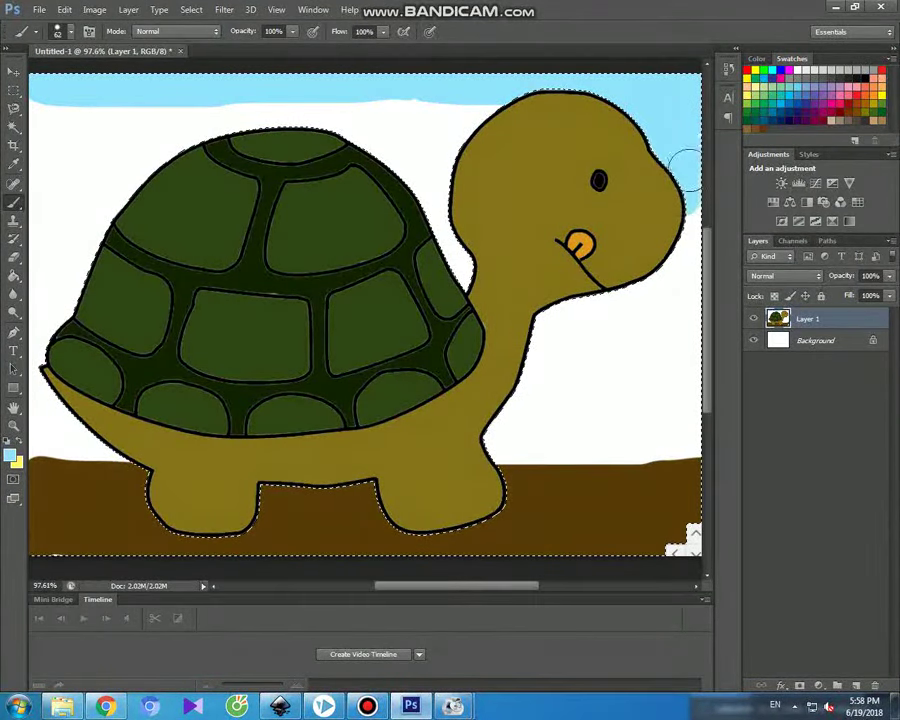
drag(690, 288, 588, 300)
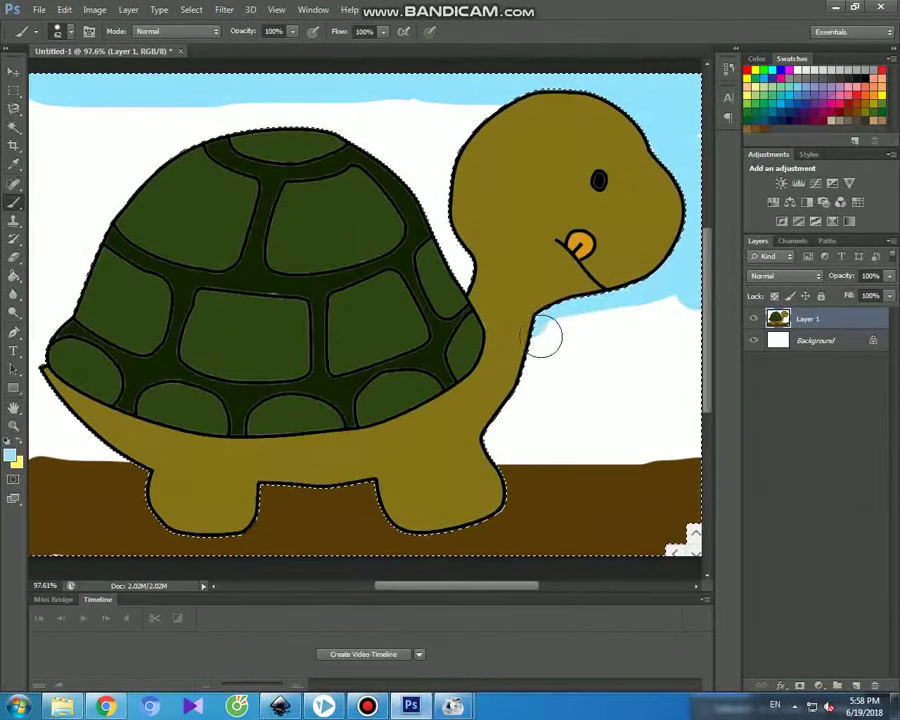
mouse_move(518, 405)
mouse_down()
mouse_move(496, 450)
mouse_move(683, 447)
mouse_up()
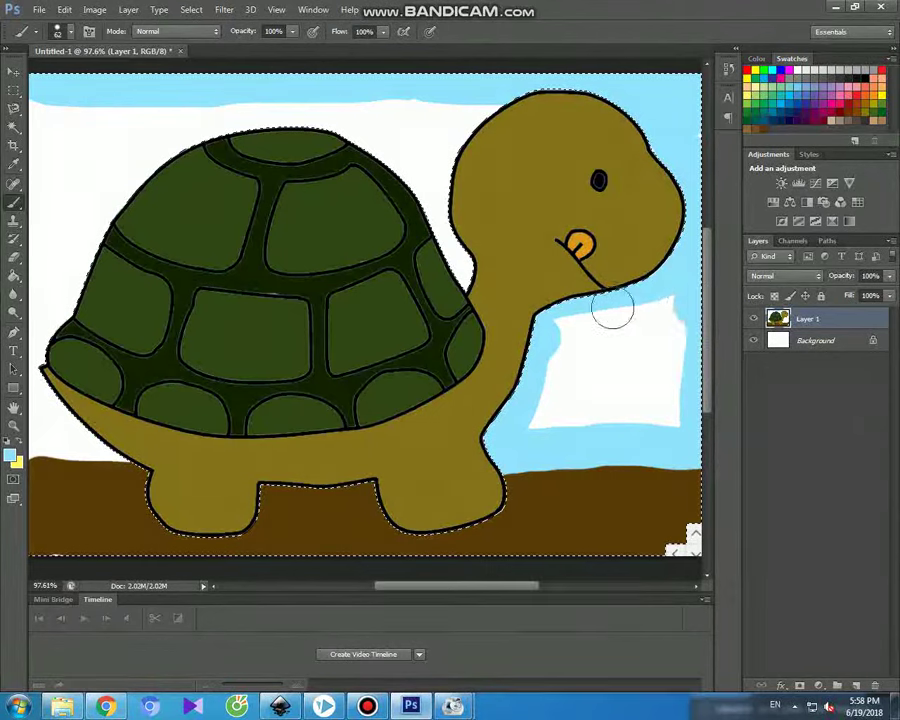
drag(574, 330, 687, 346)
mouse_move(567, 357)
mouse_down()
mouse_move(671, 382)
mouse_move(528, 408)
mouse_move(680, 413)
mouse_move(657, 386)
mouse_up()
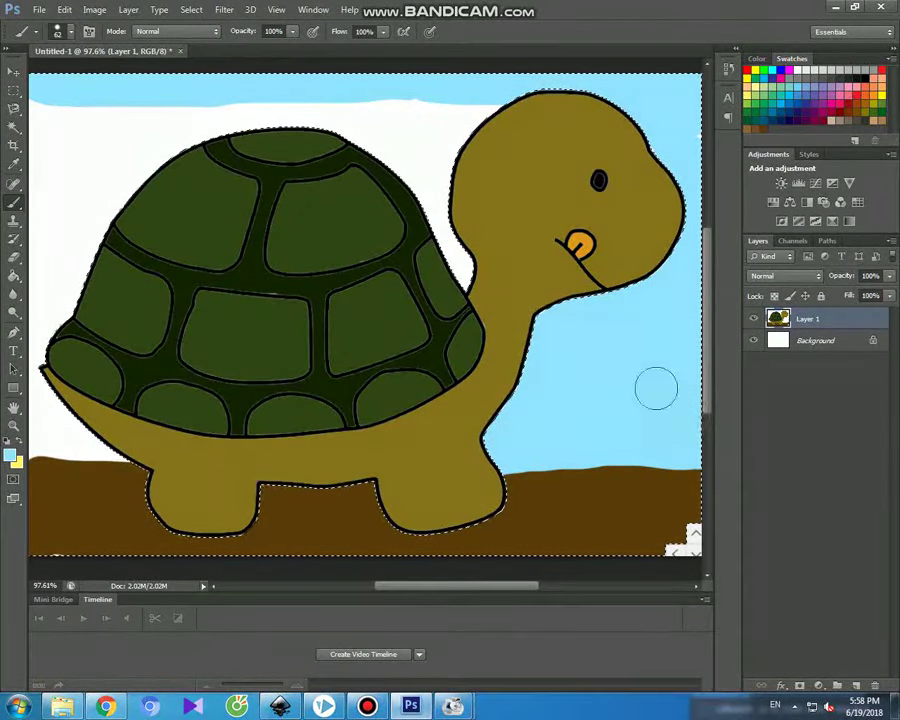
Paint sky blue left of the head, above the shell and along the left edge.
drag(432, 200, 455, 138)
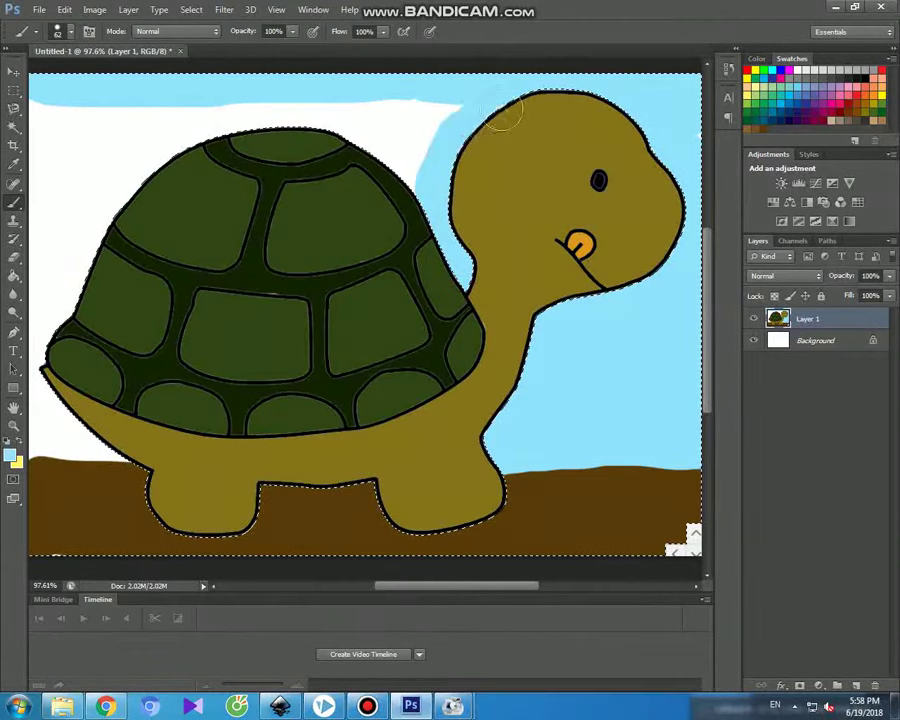
drag(398, 162, 285, 137)
mouse_move(172, 157)
mouse_down()
mouse_move(115, 207)
mouse_move(54, 311)
mouse_move(36, 370)
mouse_up()
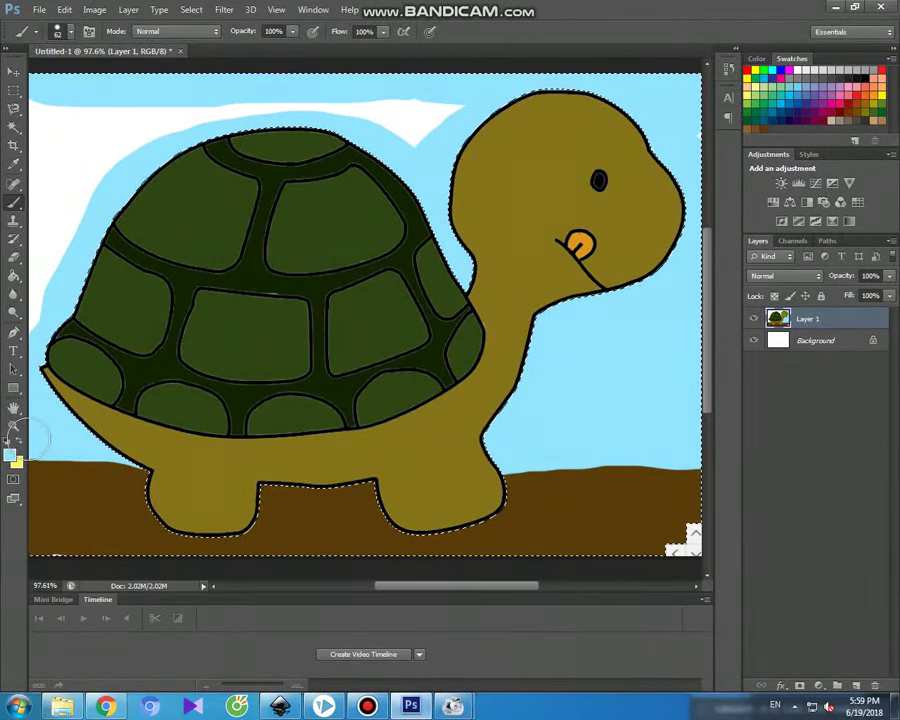
drag(48, 260, 55, 141)
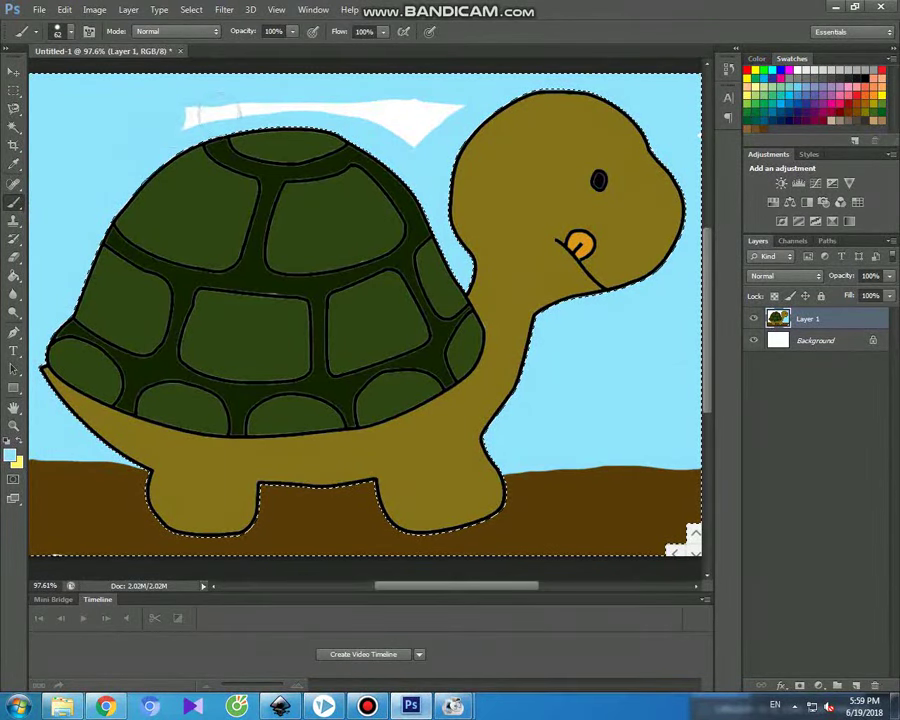
drag(466, 106, 460, 120)
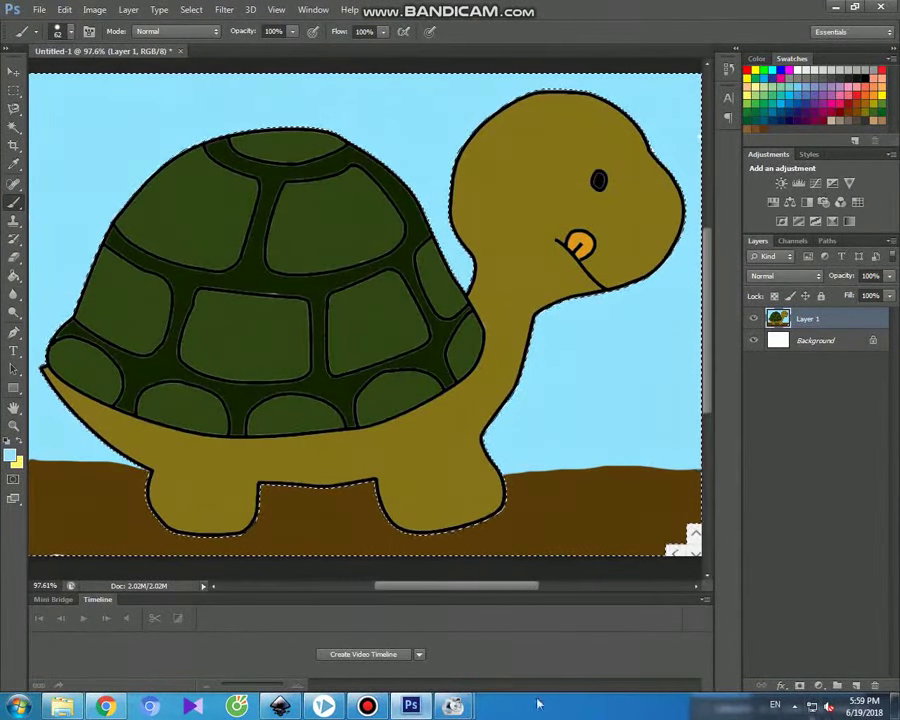
click(370, 706)
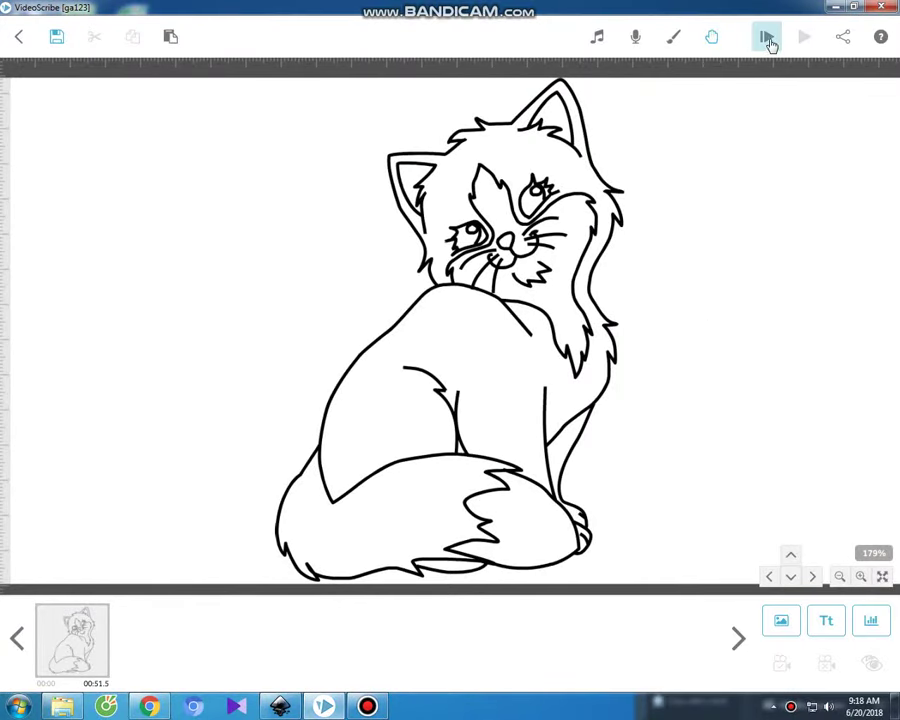
Play the VideoScribe preview of the sitting cat being drawn, then return to Photoshop.
click(769, 40)
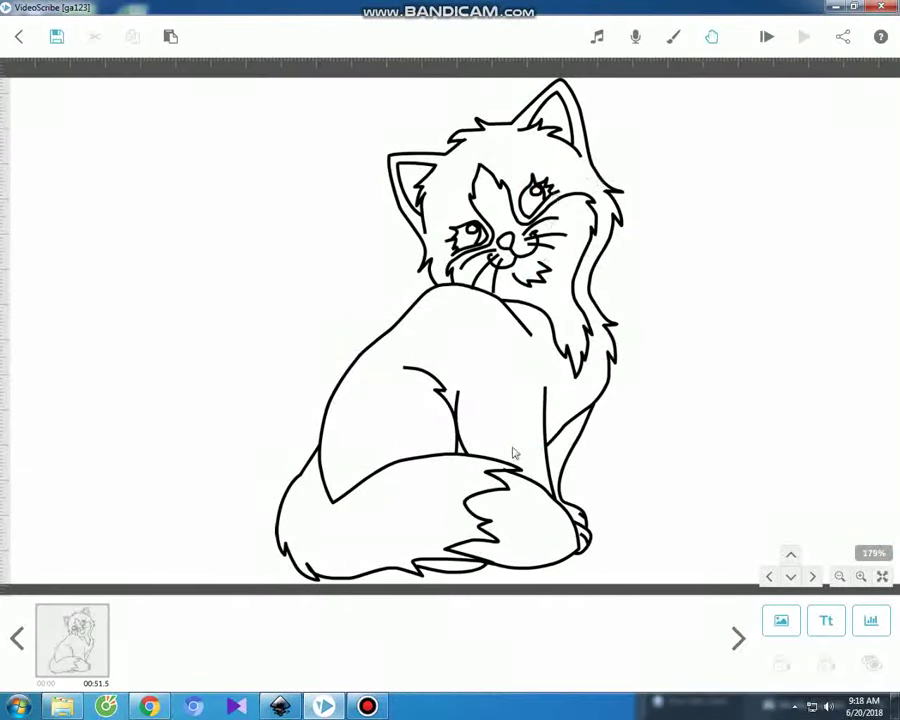
click(360, 707)
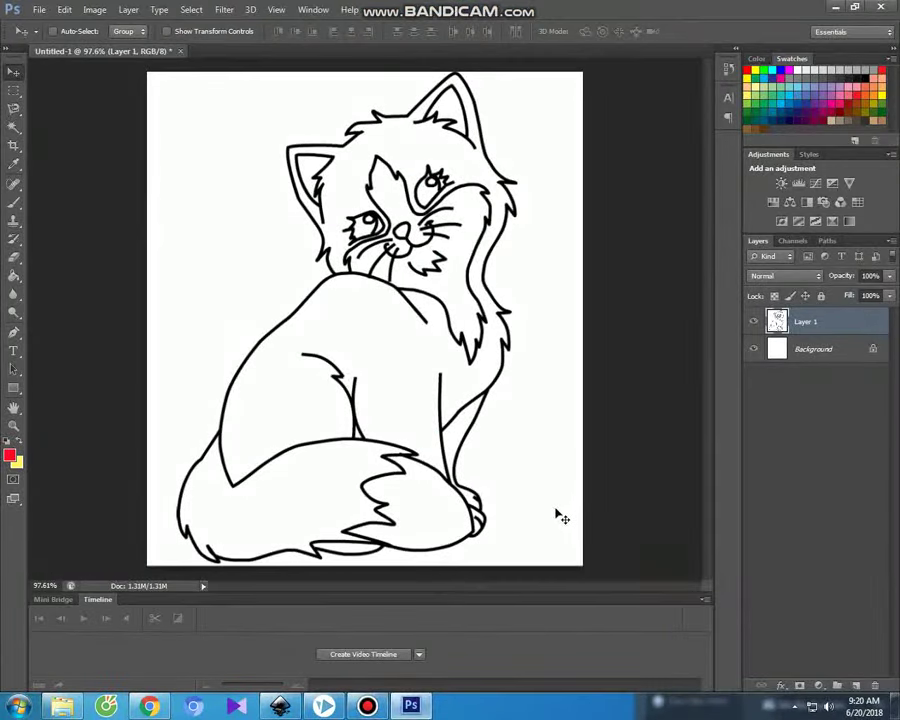
Set the foreground colour to a saturated pink.
click(11, 456)
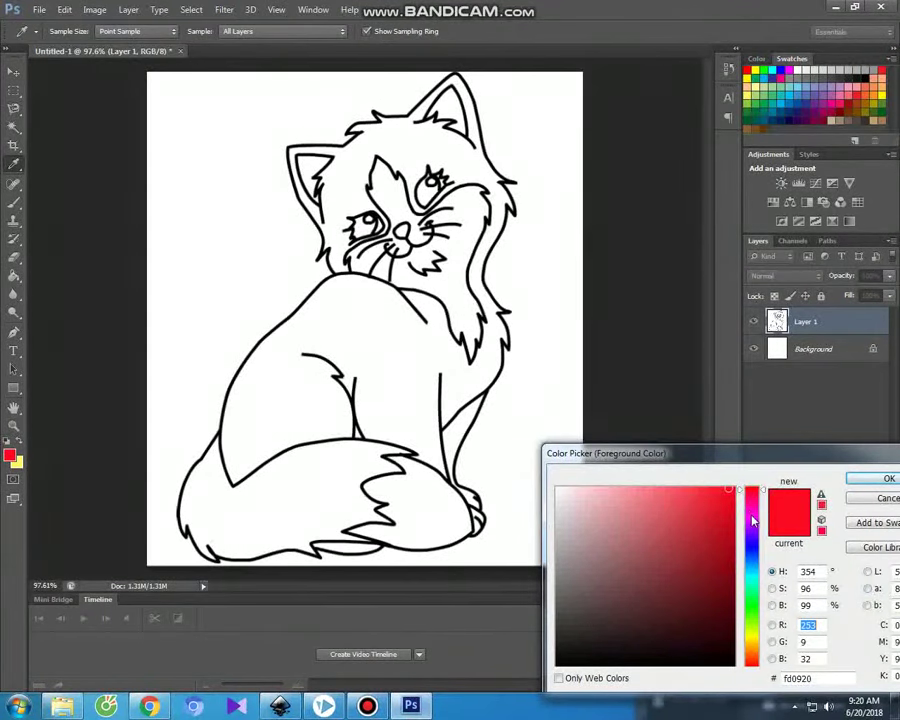
click(752, 517)
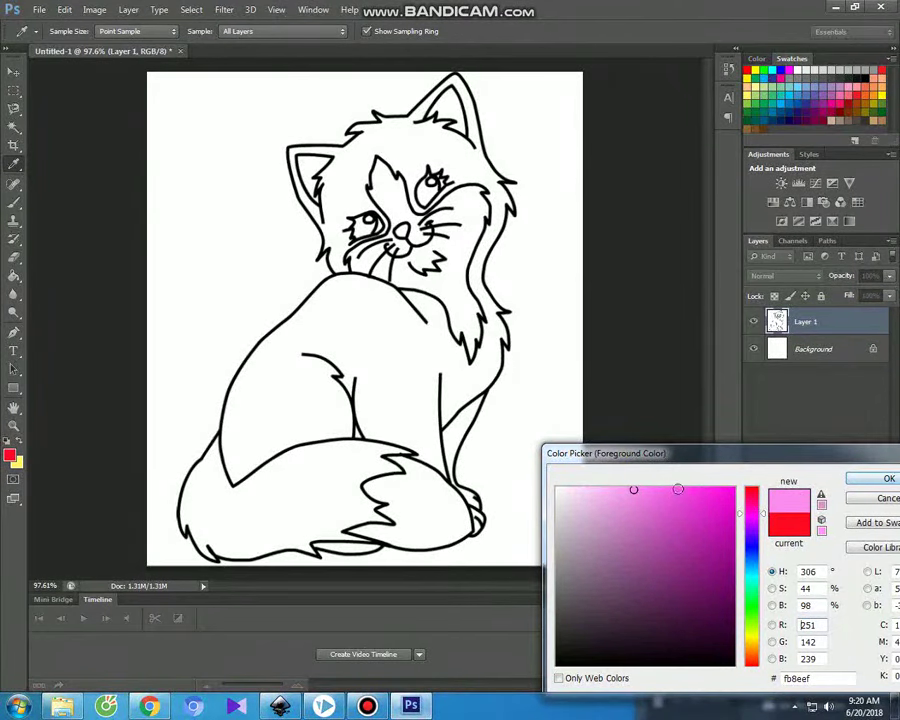
click(678, 489)
click(860, 481)
key(v)
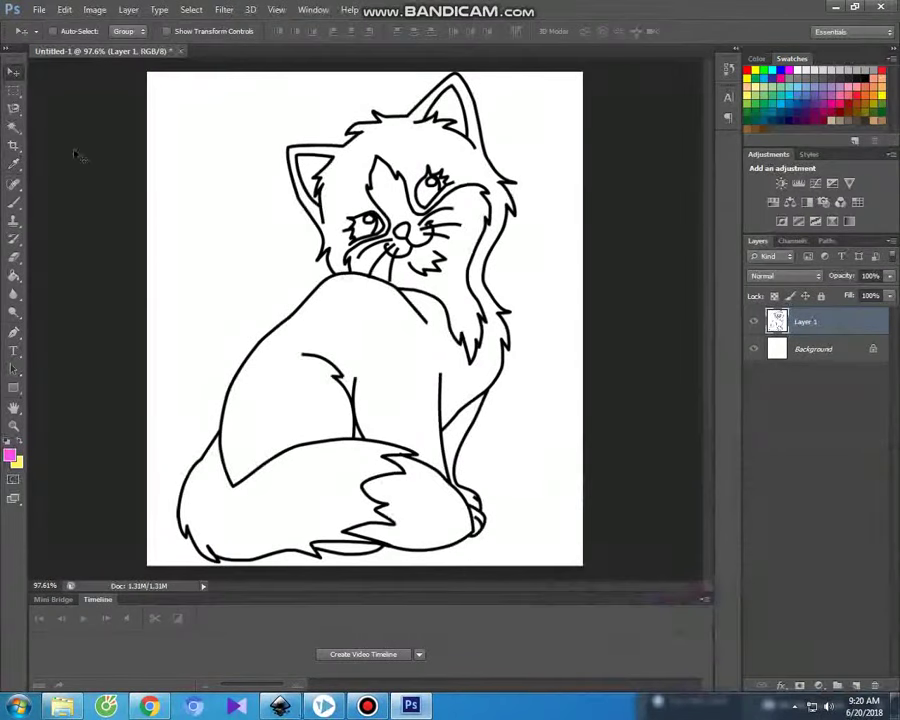
Magic-wand select the area inside the cat's outline and ready the Brush.
click(14, 126)
click(363, 148)
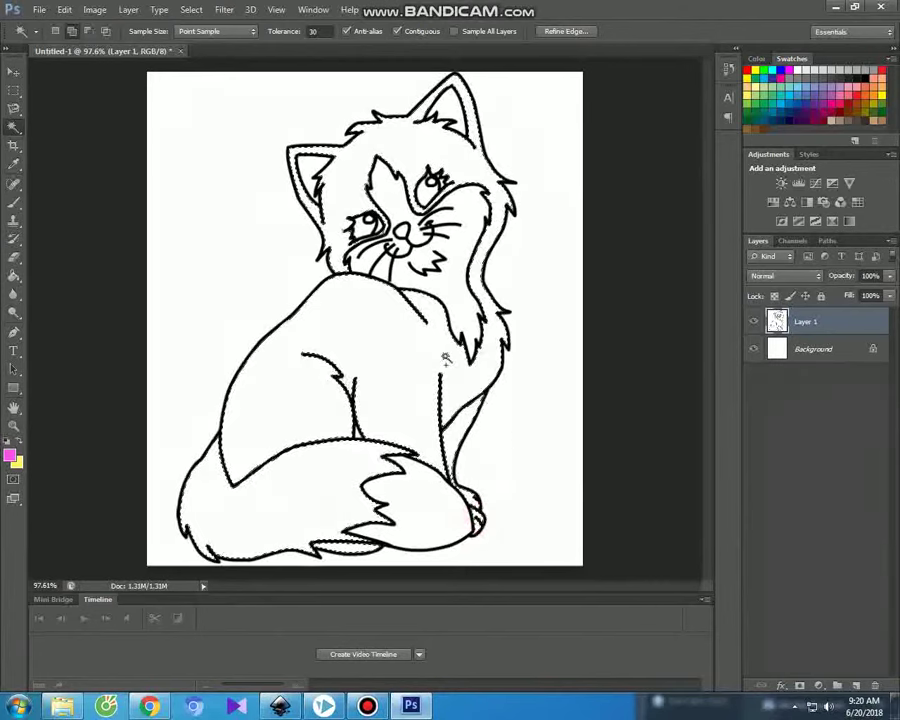
click(14, 201)
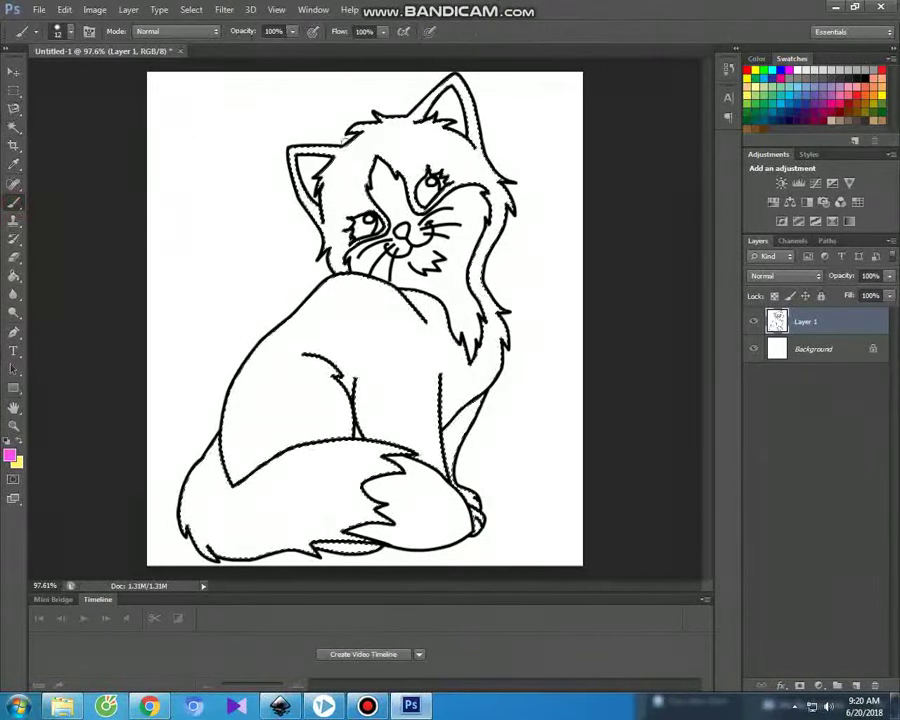
click(56, 31)
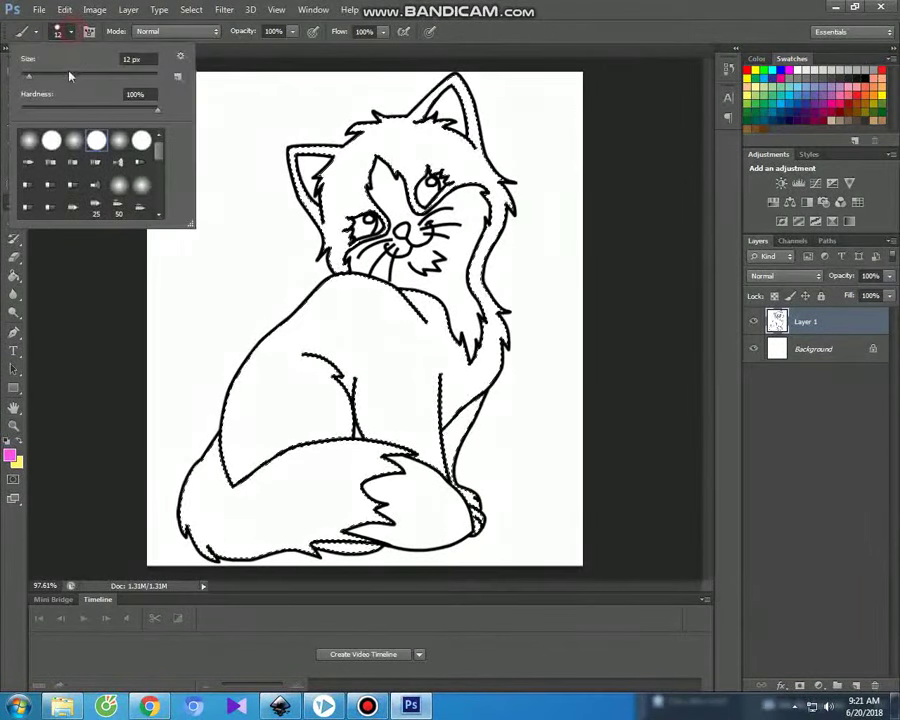
Enlarge the brush to 68 px and paint the cat's ears, head, cheek, chest and body pink.
drag(28, 75, 66, 75)
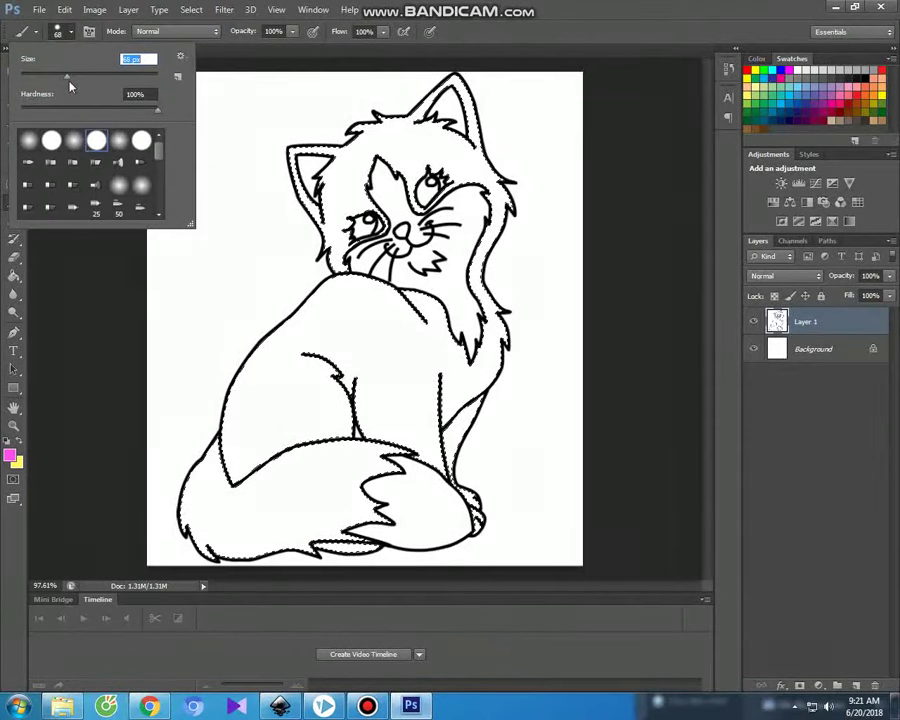
drag(293, 147, 356, 131)
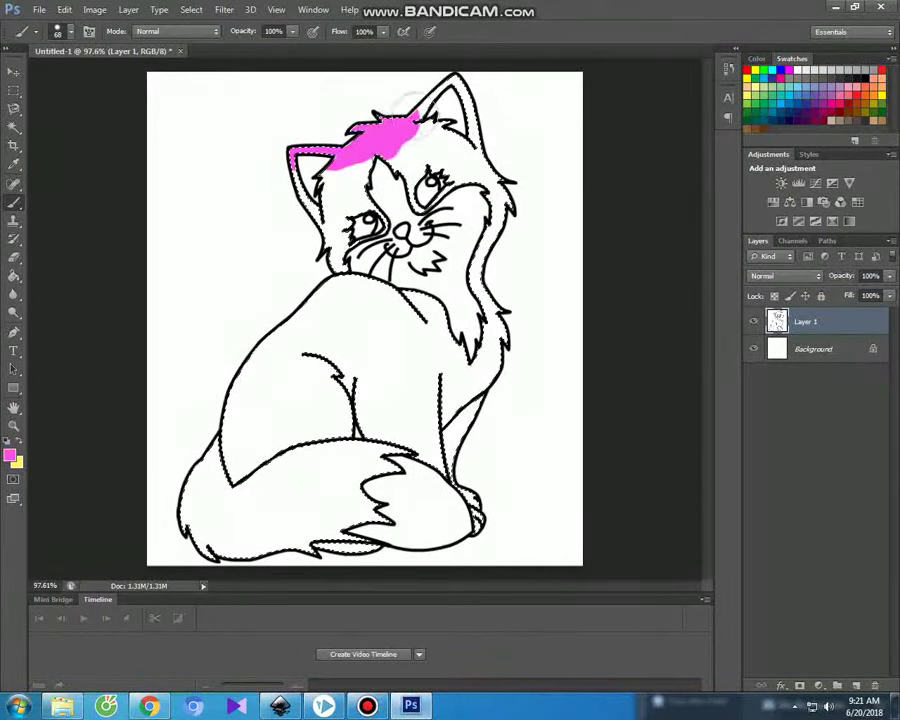
drag(490, 155, 413, 150)
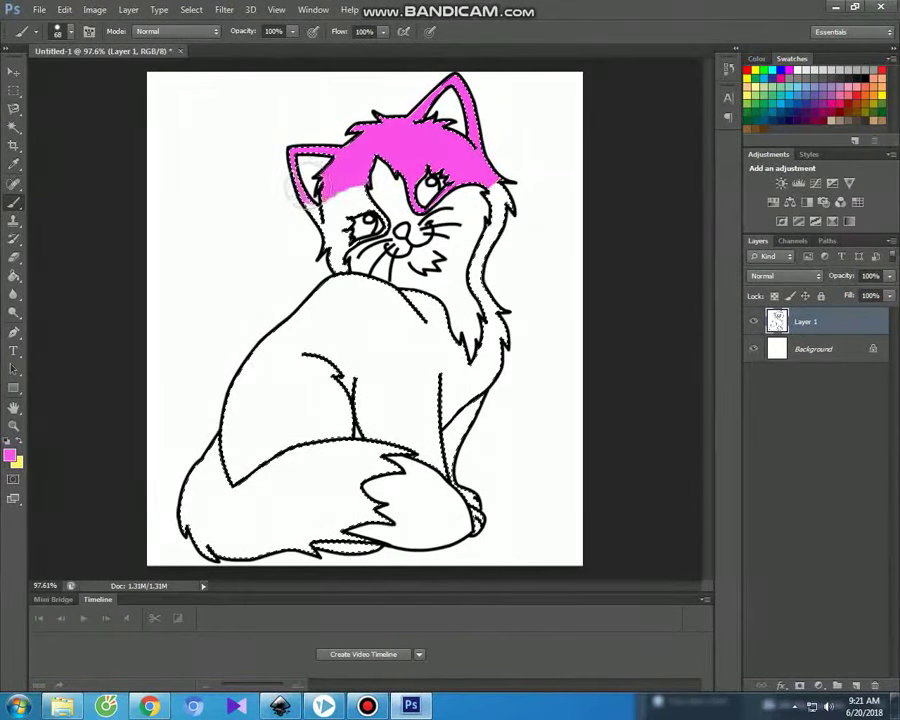
drag(306, 200, 310, 228)
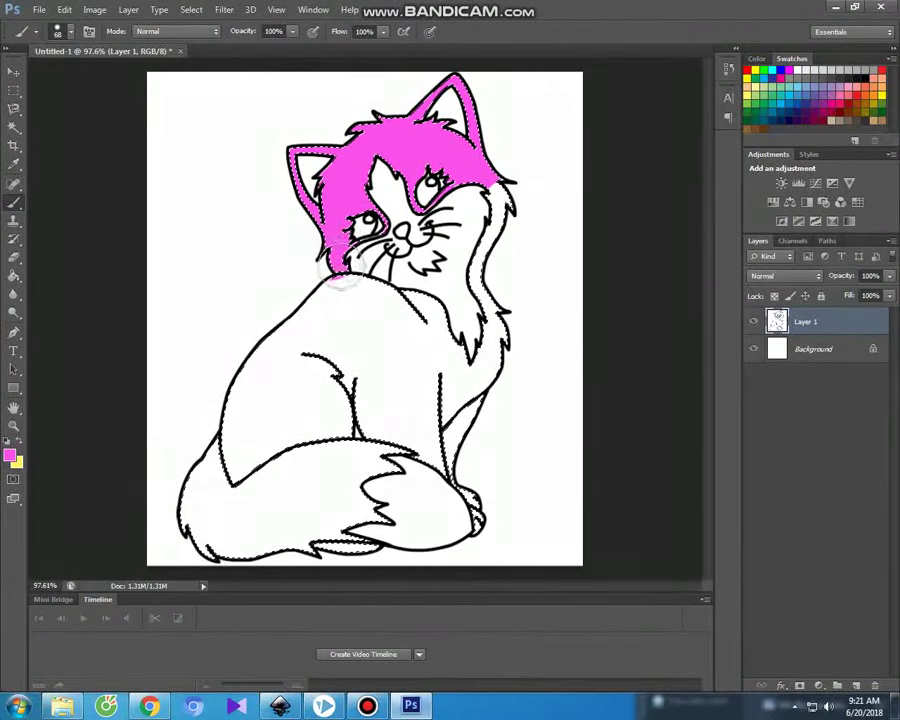
mouse_move(343, 287)
mouse_down()
mouse_move(492, 373)
mouse_move(497, 215)
mouse_up()
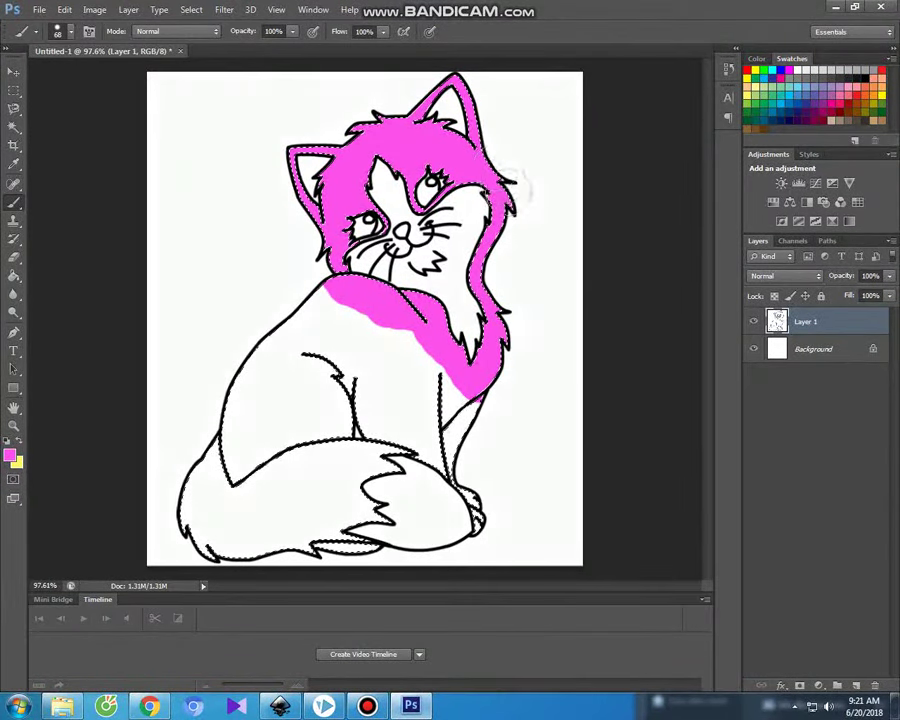
drag(470, 410, 275, 350)
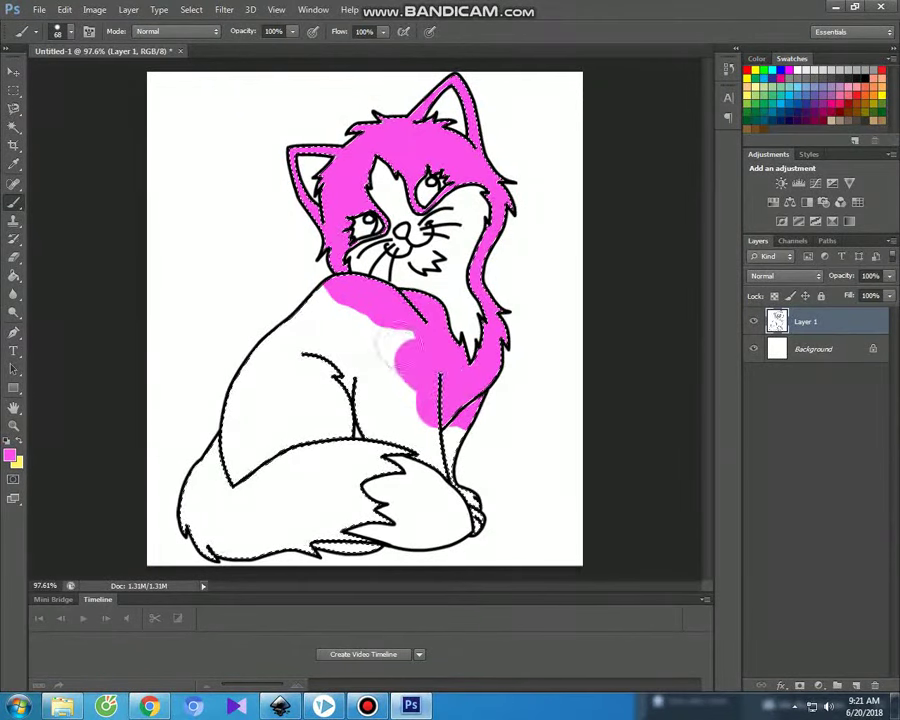
mouse_move(325, 295)
mouse_down()
mouse_move(232, 422)
mouse_move(441, 442)
mouse_move(455, 462)
mouse_up()
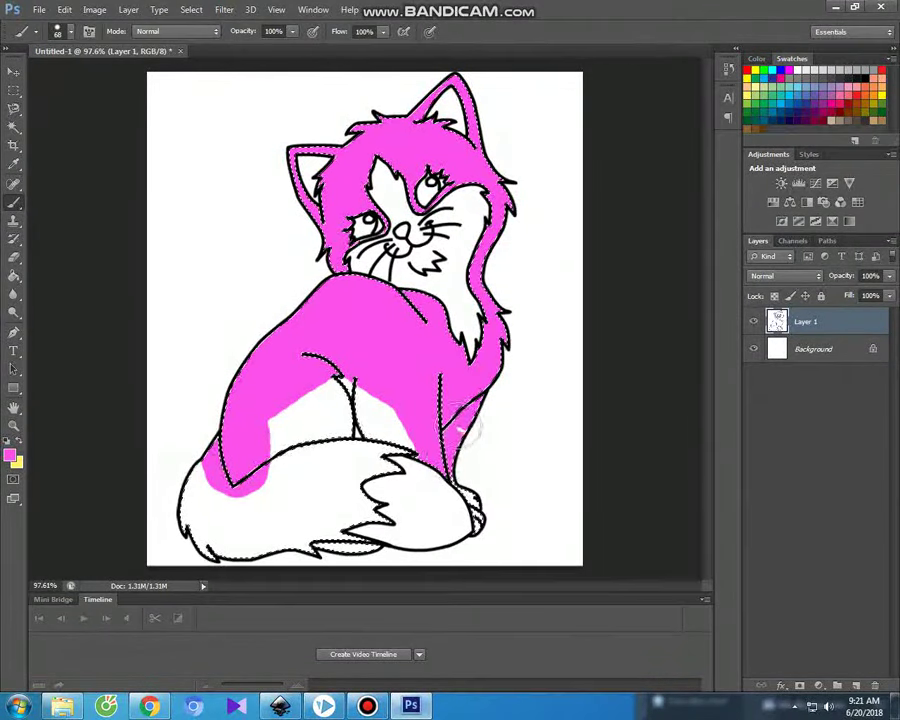
mouse_move(425, 425)
mouse_down()
mouse_move(332, 408)
mouse_move(307, 440)
mouse_move(260, 470)
mouse_move(392, 466)
mouse_up()
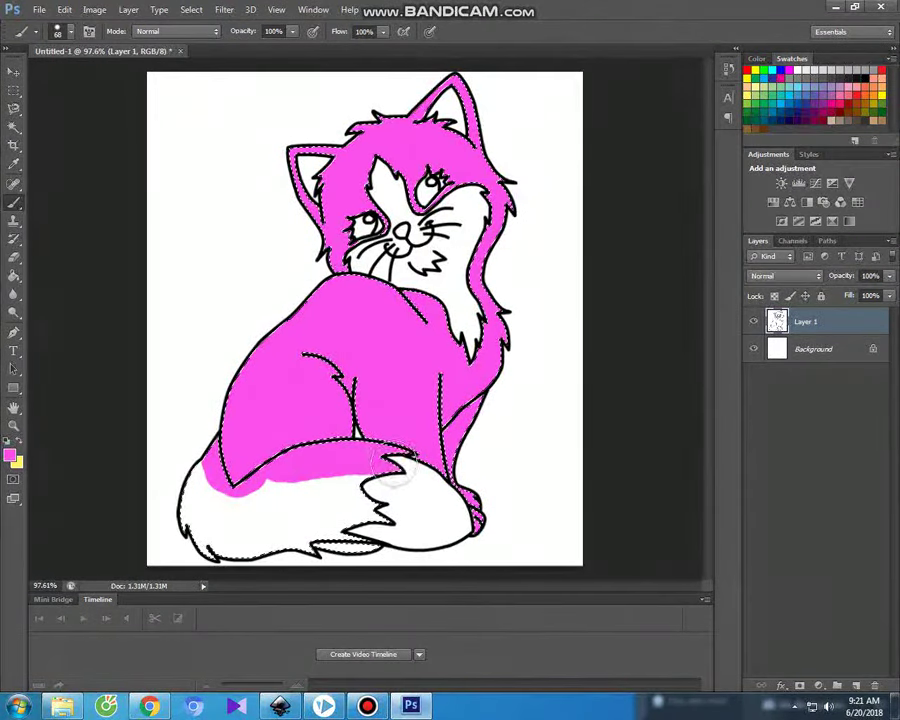
mouse_move(230, 472)
mouse_down()
mouse_move(195, 488)
mouse_move(235, 530)
mouse_move(331, 545)
mouse_move(385, 540)
mouse_move(260, 515)
mouse_move(370, 510)
mouse_up()
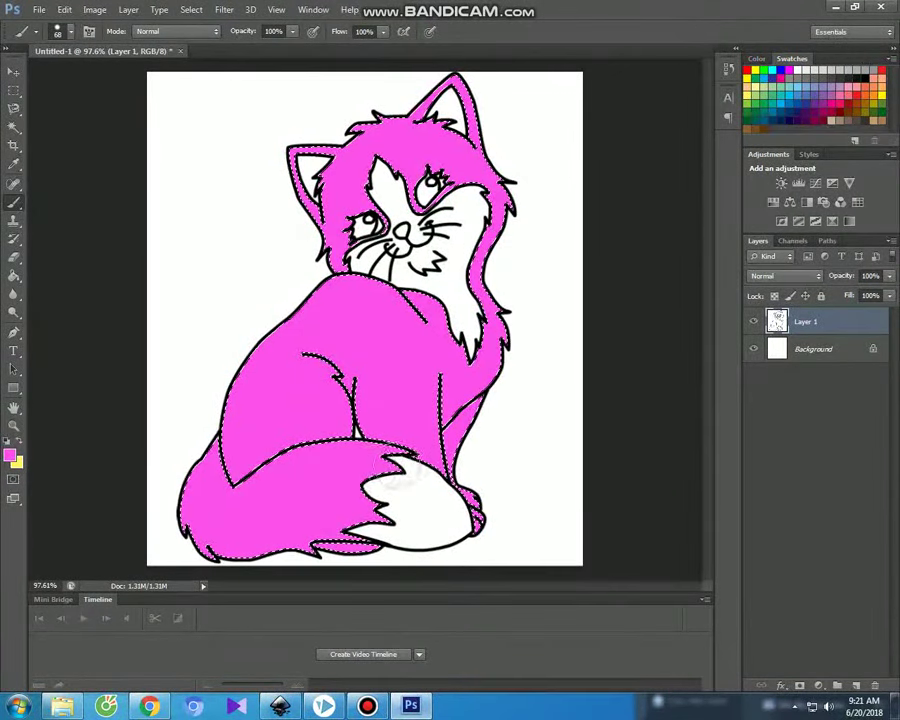
Deselect with Ctrl+D and dismiss the ByteFence anti-malware alert.
click(14, 127)
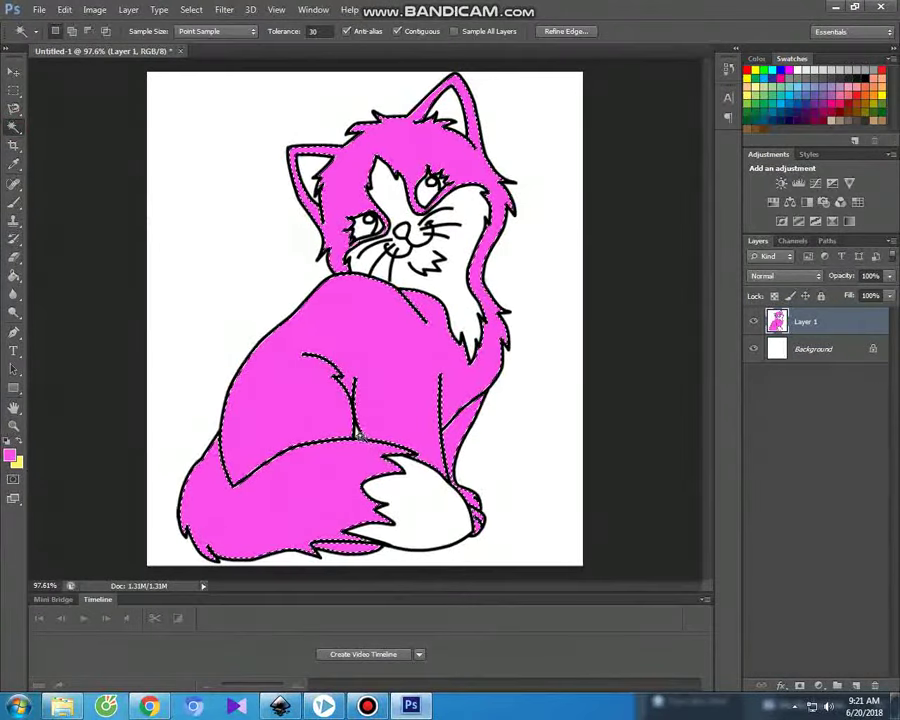
key(ctrl+d)
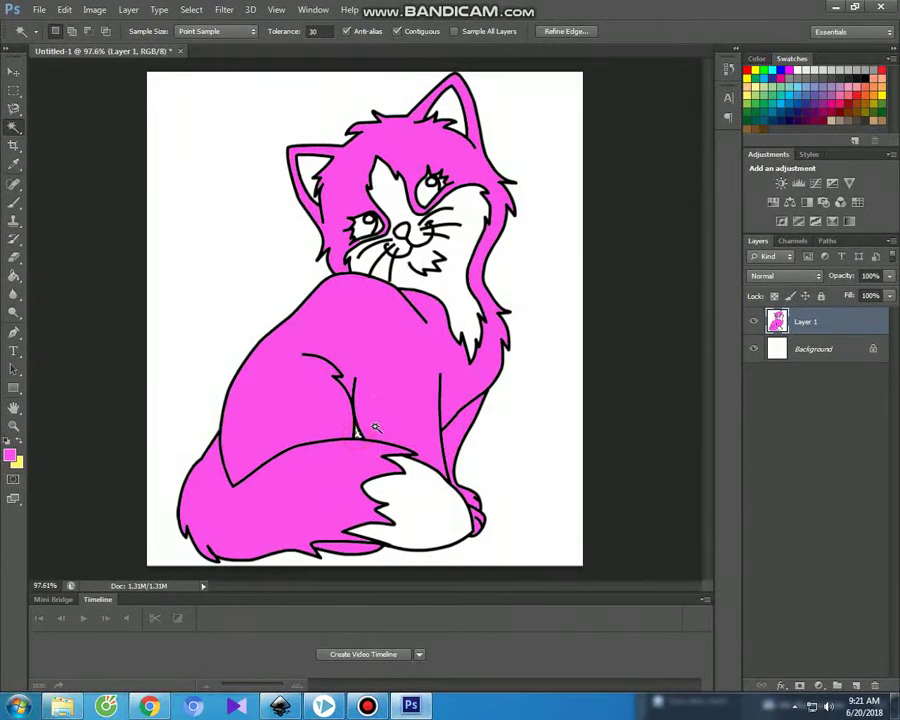
click(15, 203)
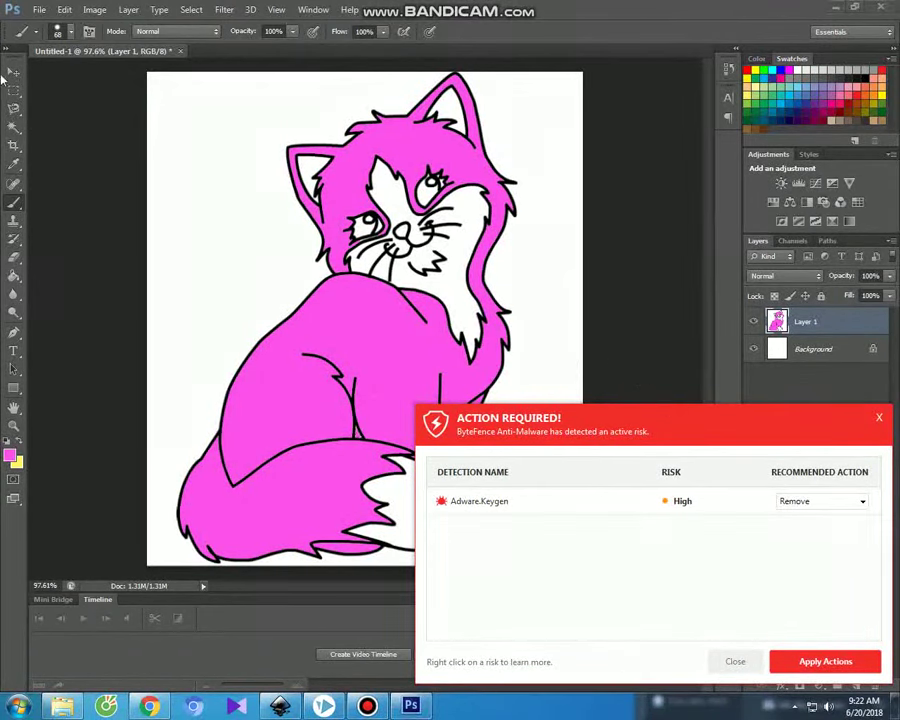
click(735, 661)
click(724, 583)
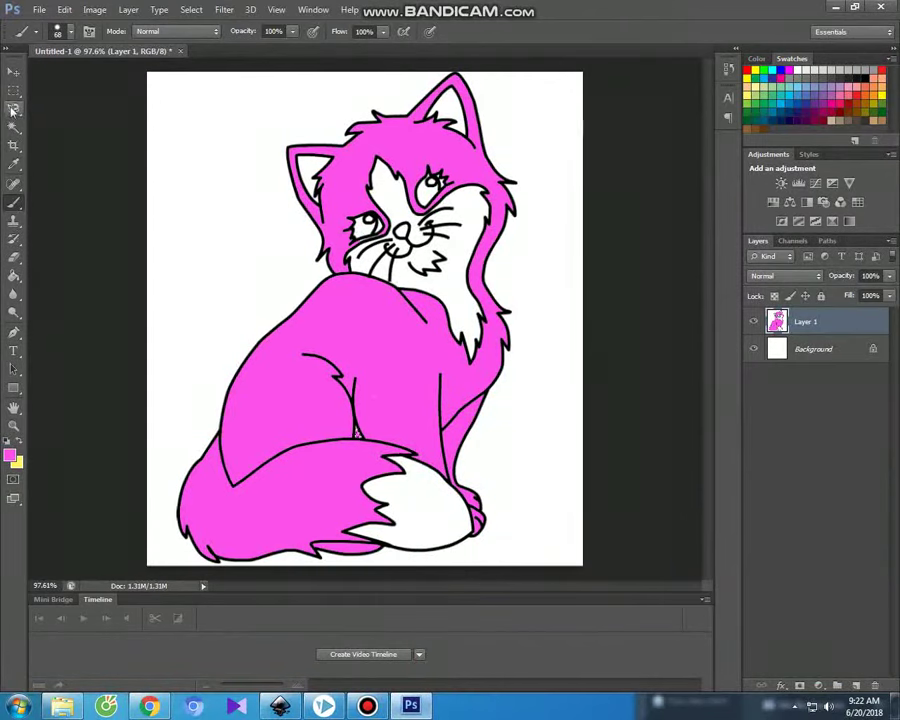
Select the white face, chest and tail tip and set the foreground to pale pink fcc1f6.
click(13, 125)
click(389, 186)
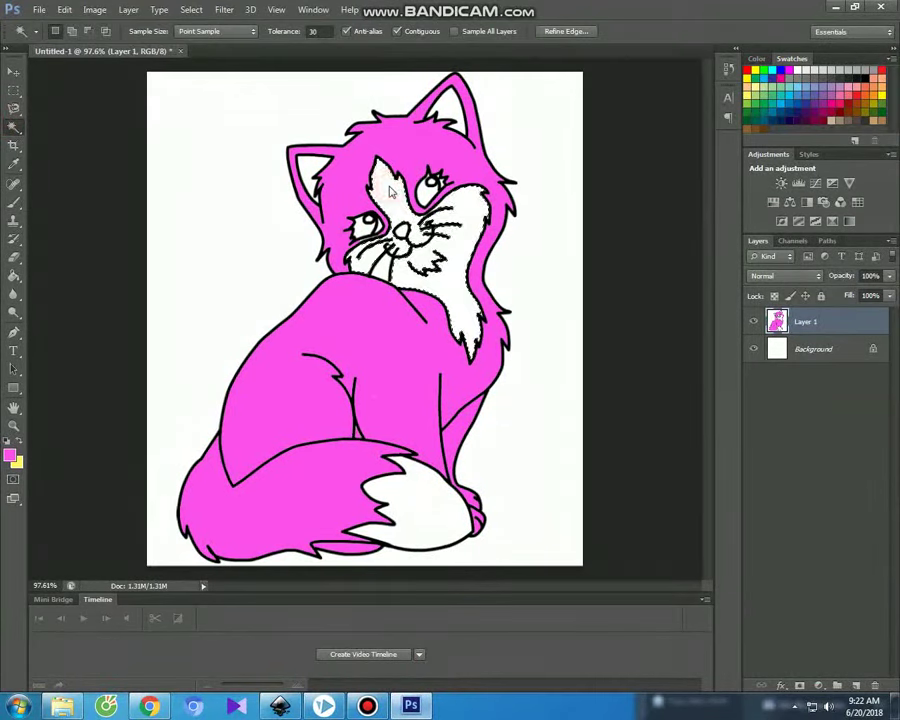
key(shift)
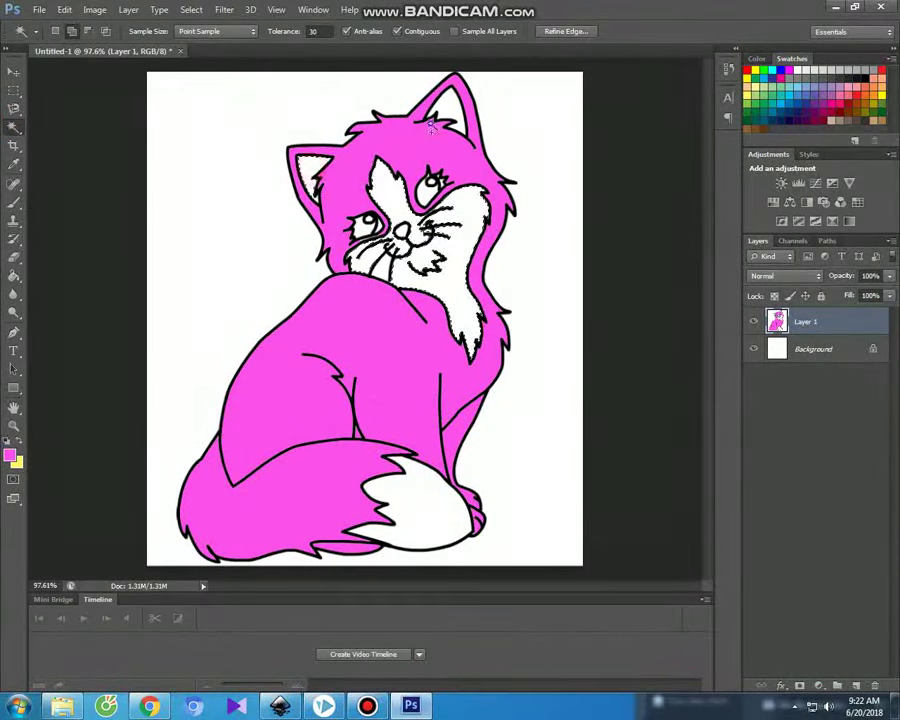
shift+click(422, 488)
click(10, 455)
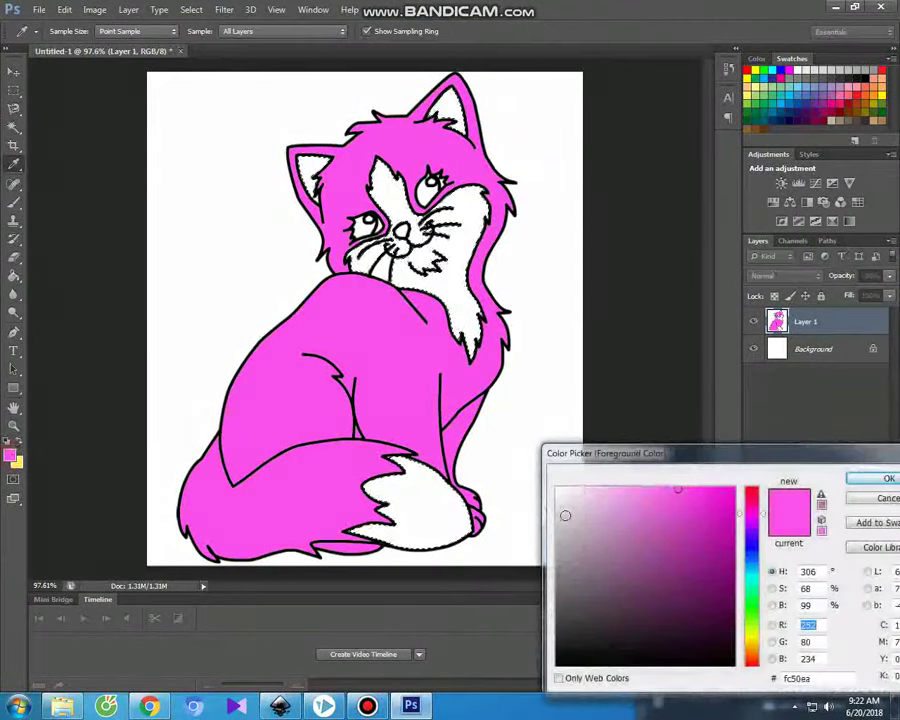
click(597, 489)
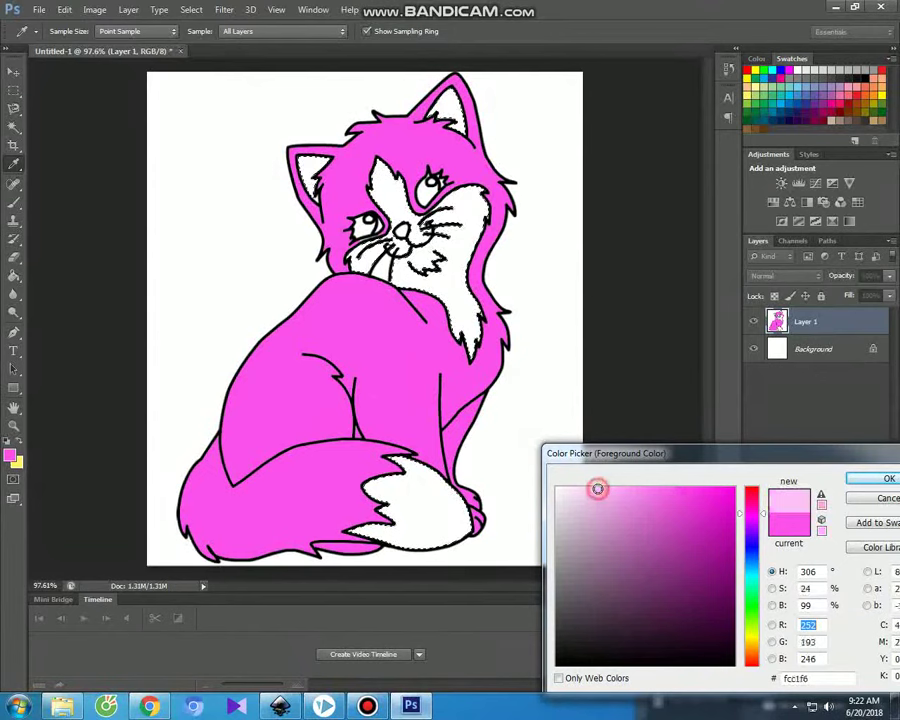
click(884, 480)
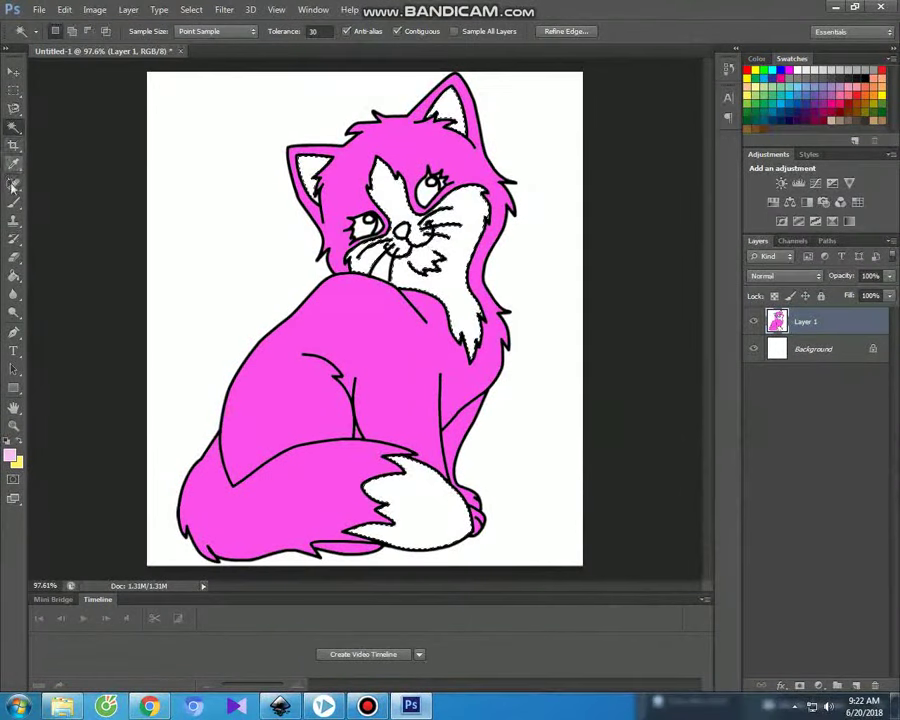
Paint the face, cheek, chest fur and tail tip pale pink, then select the white chin patch.
click(13, 205)
drag(312, 160, 305, 200)
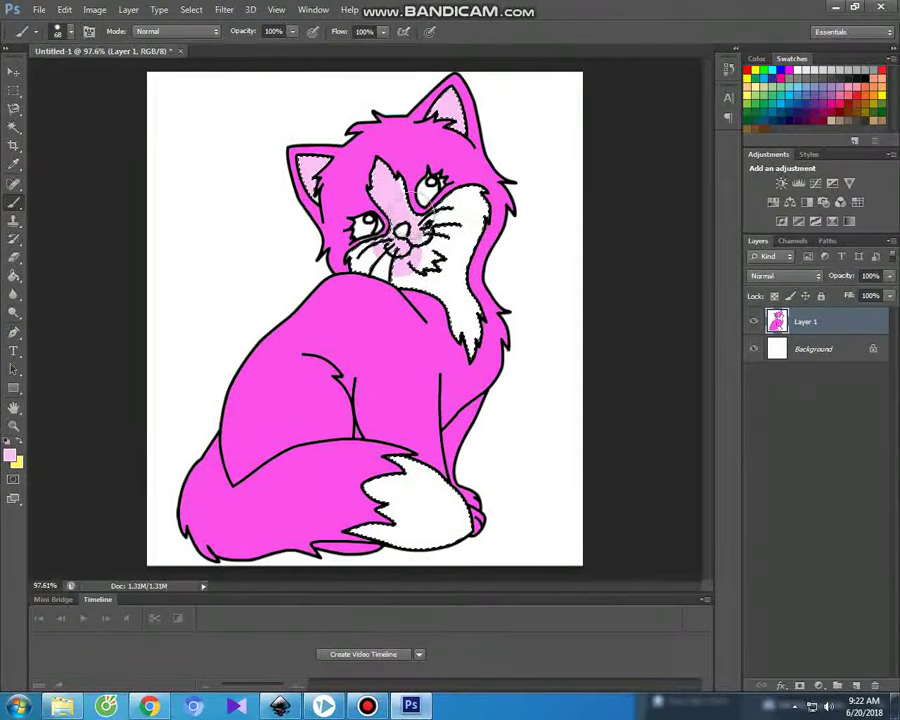
drag(415, 262, 440, 240)
drag(425, 288, 482, 294)
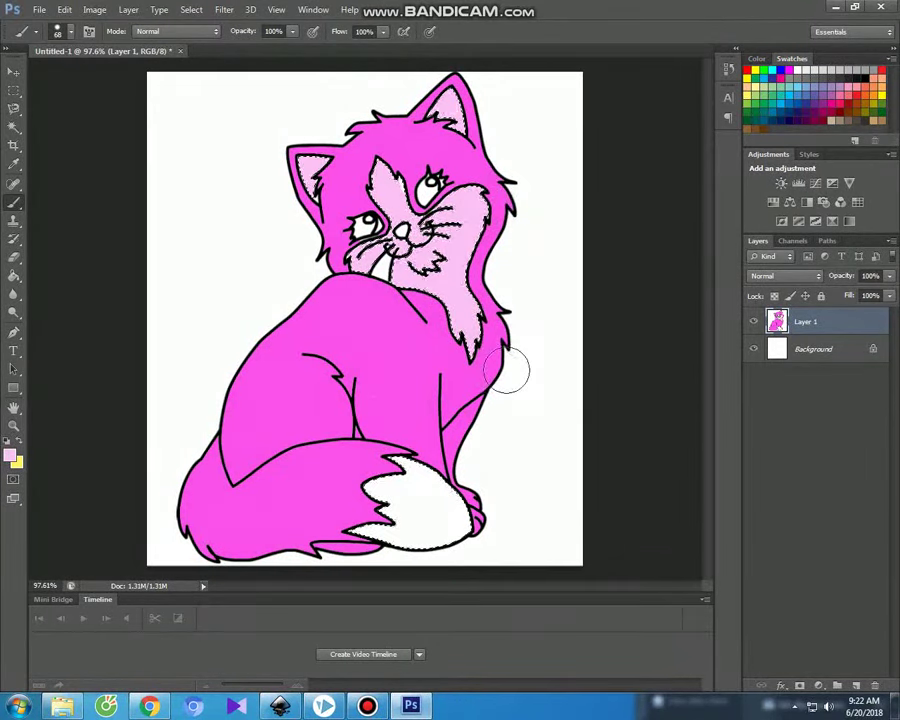
mouse_move(410, 481)
mouse_down()
mouse_move(487, 526)
mouse_move(355, 505)
mouse_up()
drag(407, 492, 434, 526)
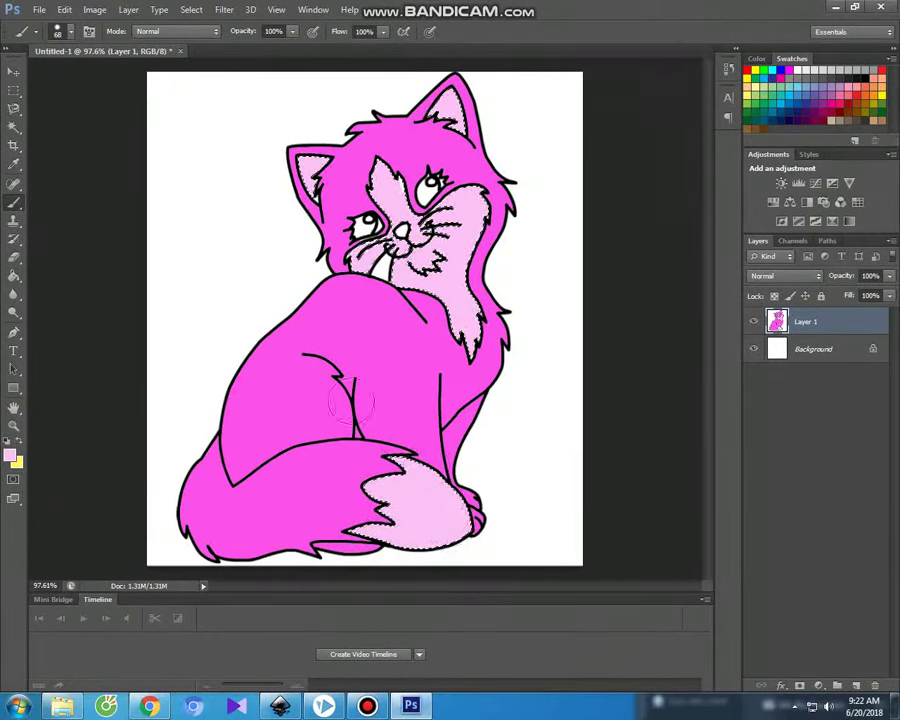
click(14, 126)
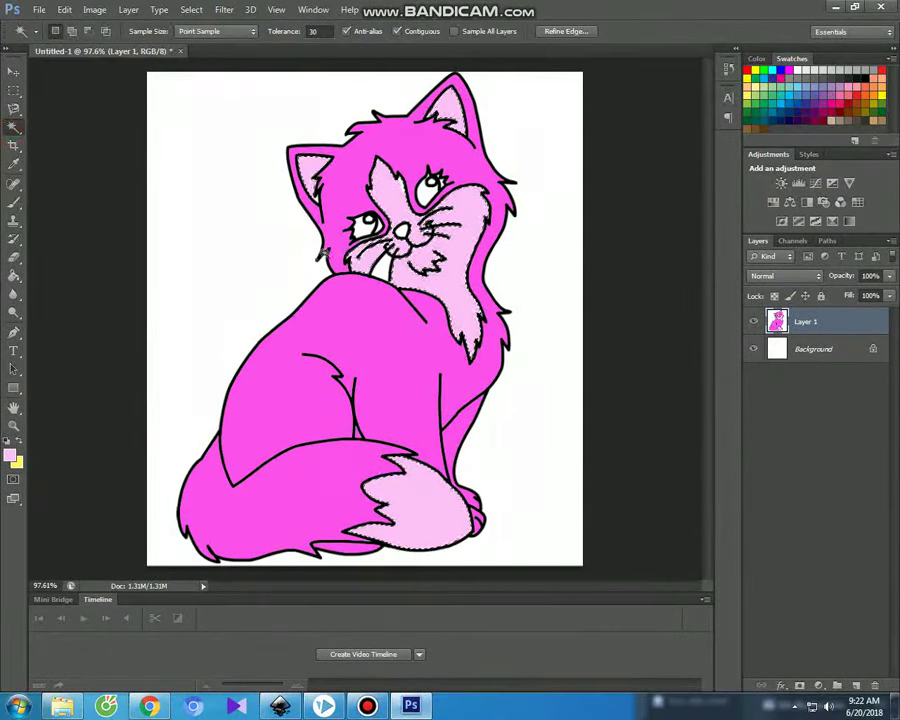
click(358, 265)
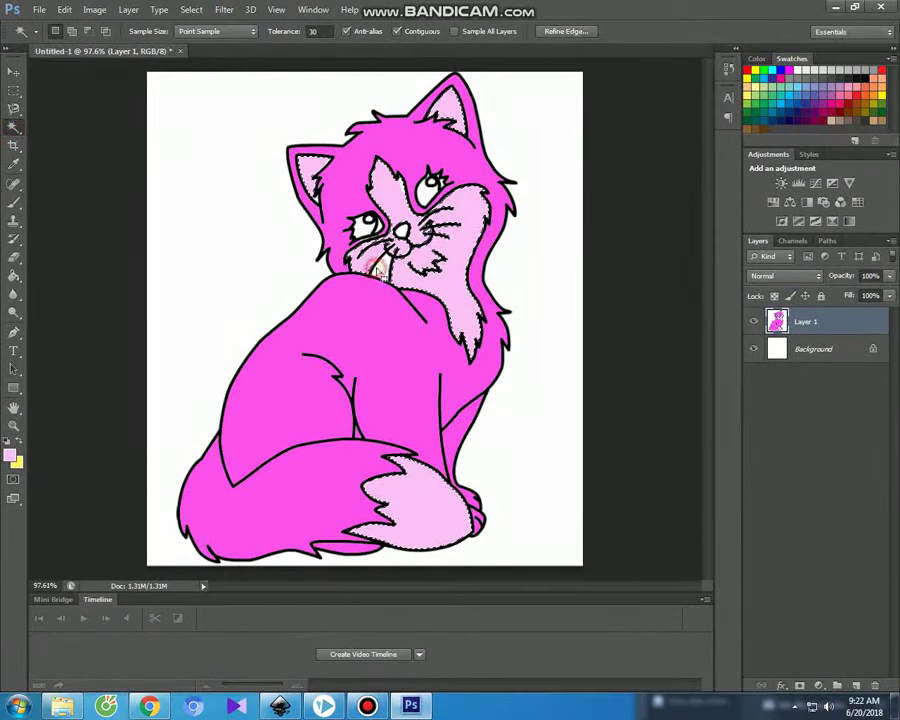
Brush the cat's selected chin patch pale pink.
click(14, 203)
drag(409, 266, 399, 266)
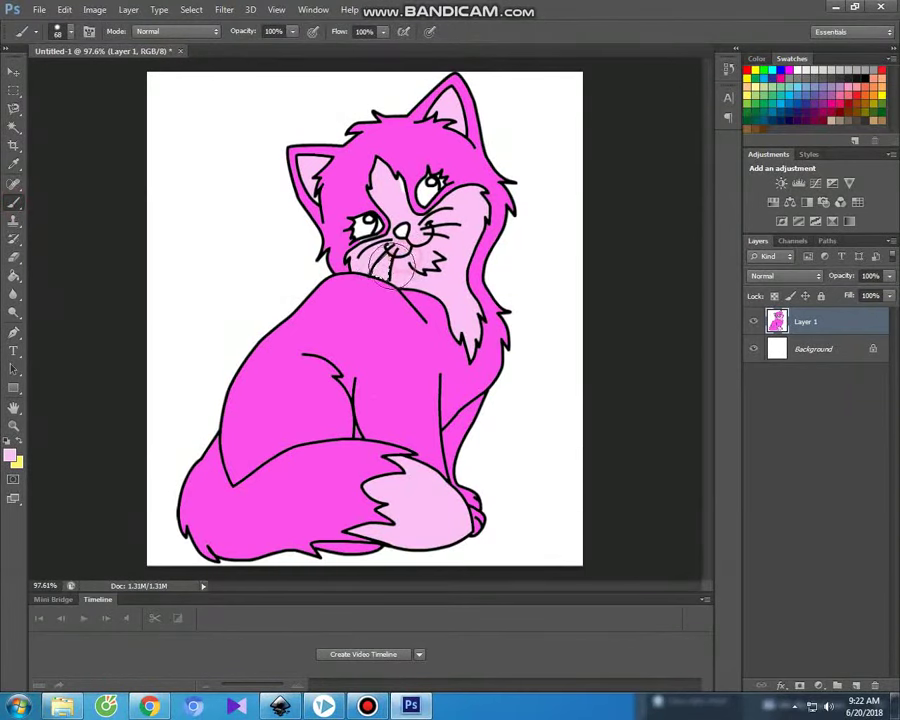
click(13, 126)
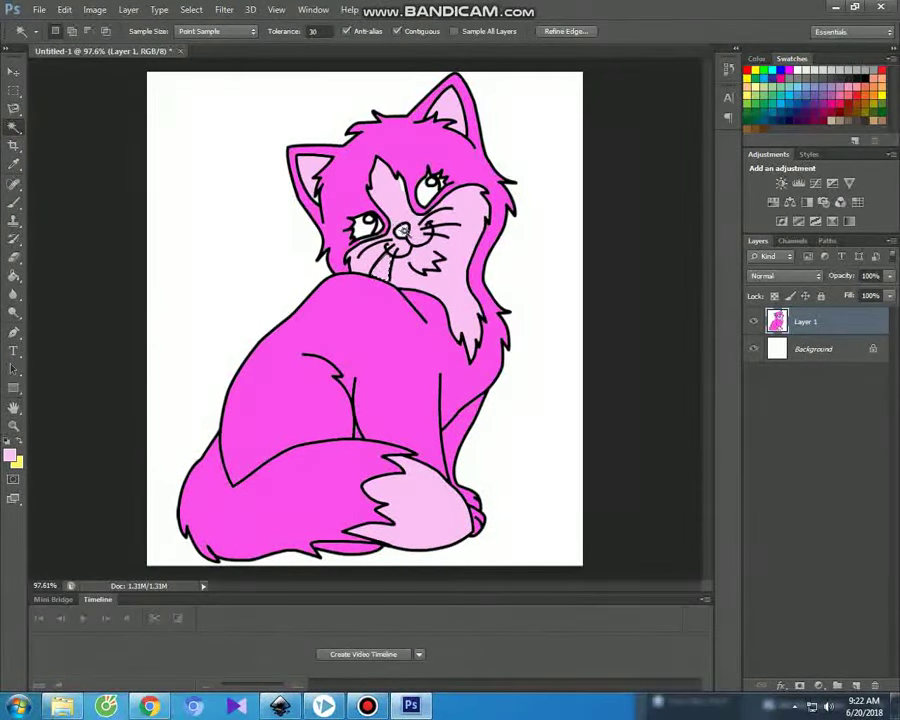
Set the foreground to dark magenta d403be and paint the cat's nose with it.
click(15, 460)
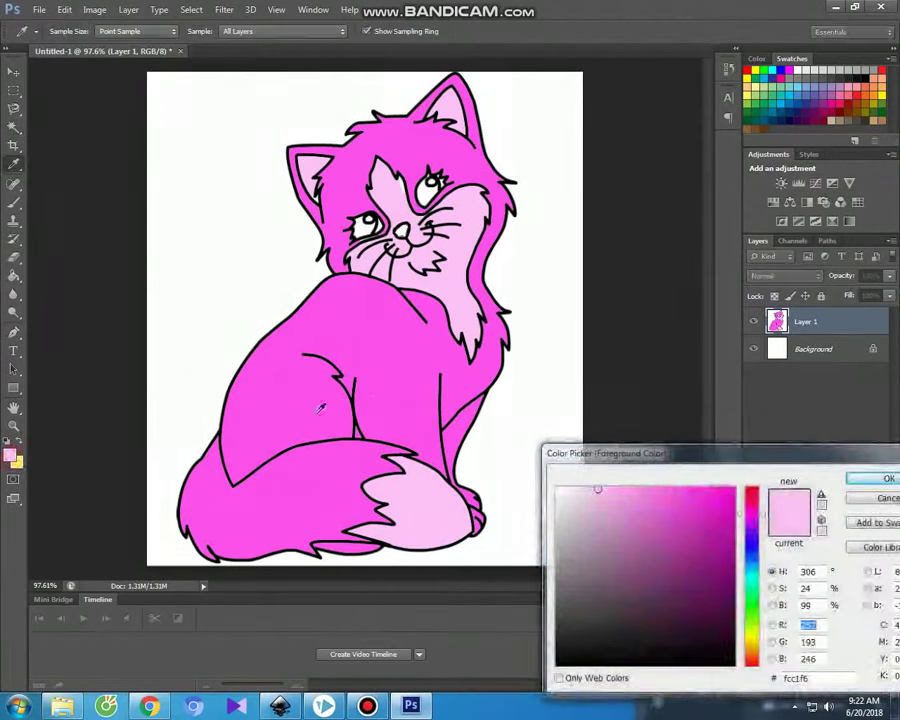
click(732, 490)
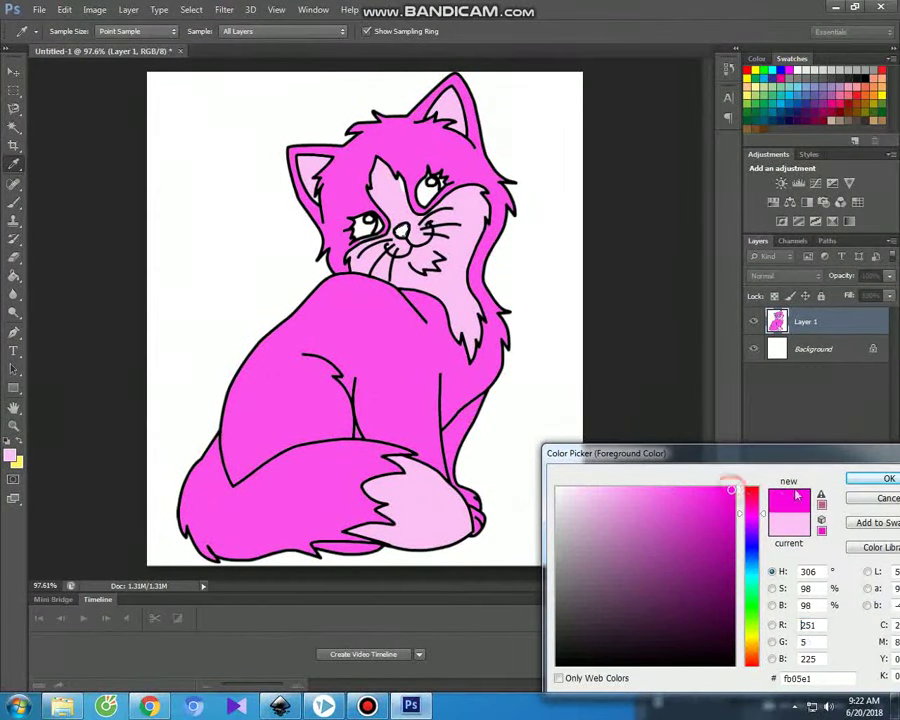
click(733, 517)
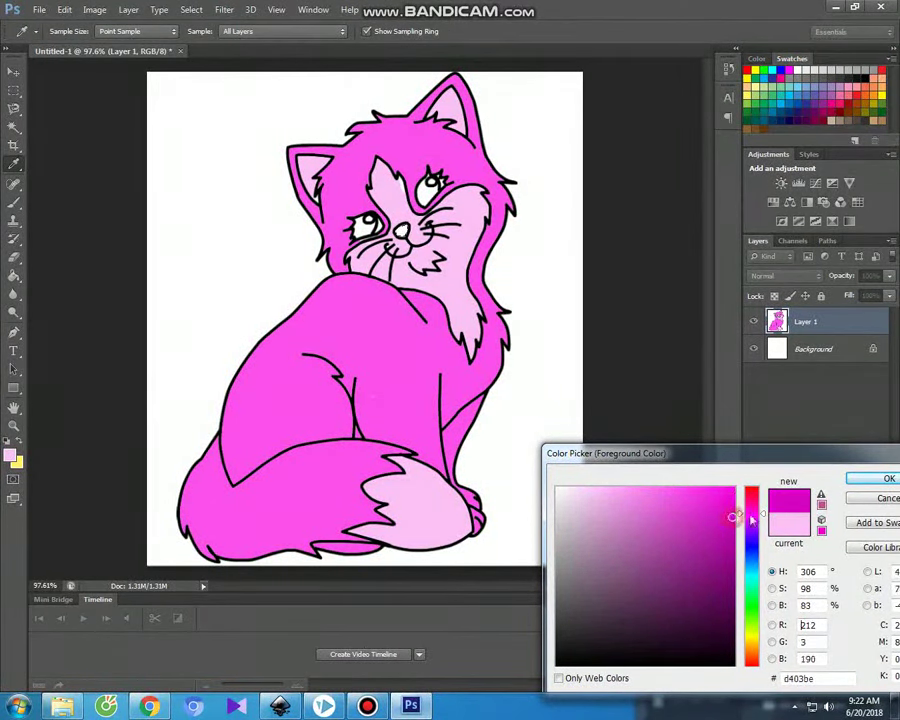
click(870, 479)
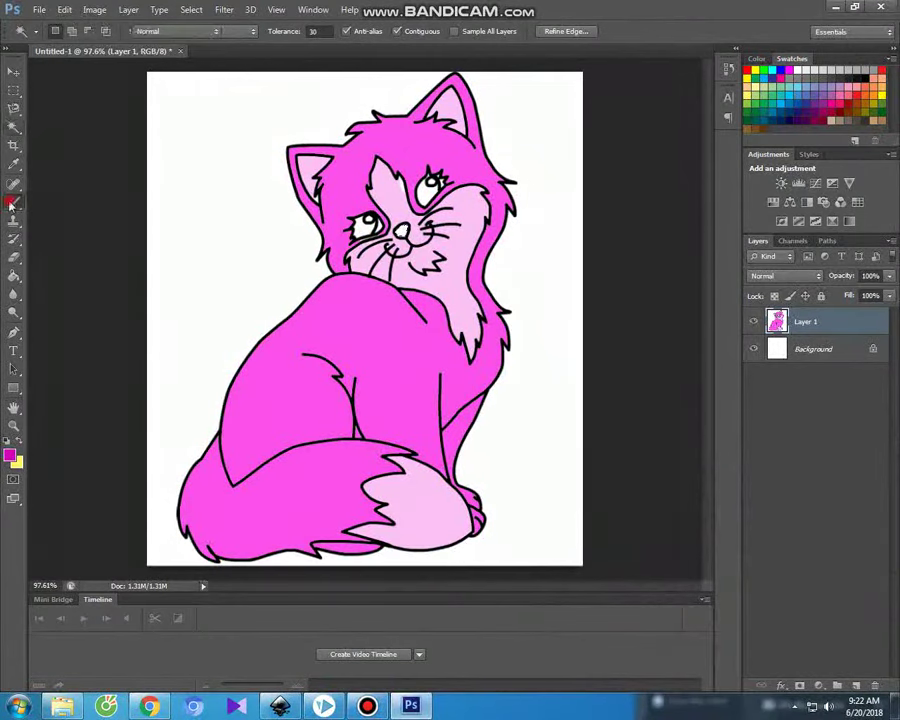
click(14, 202)
click(401, 229)
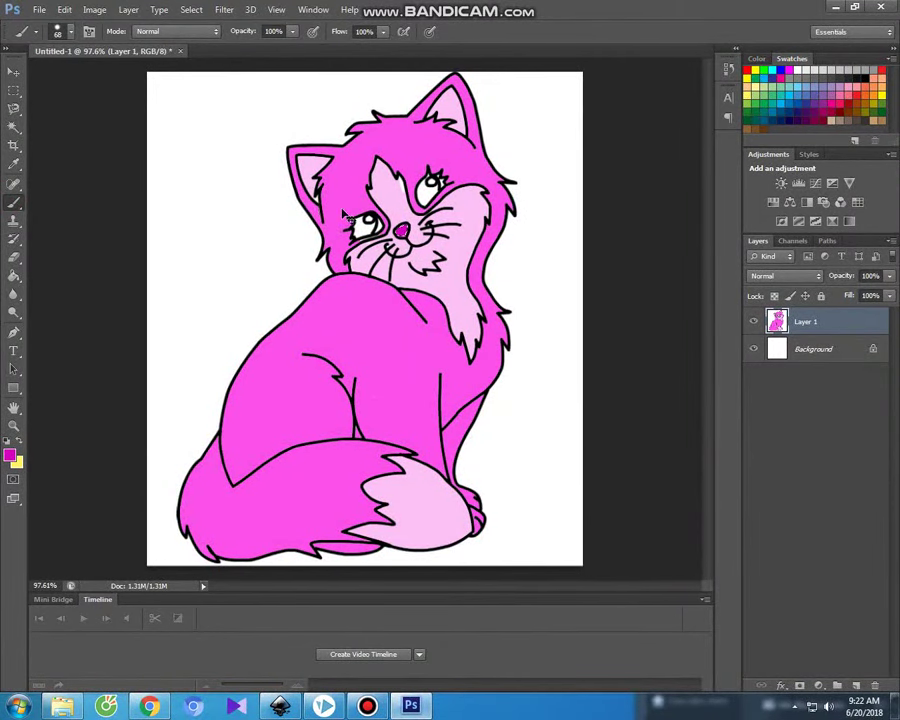
click(14, 126)
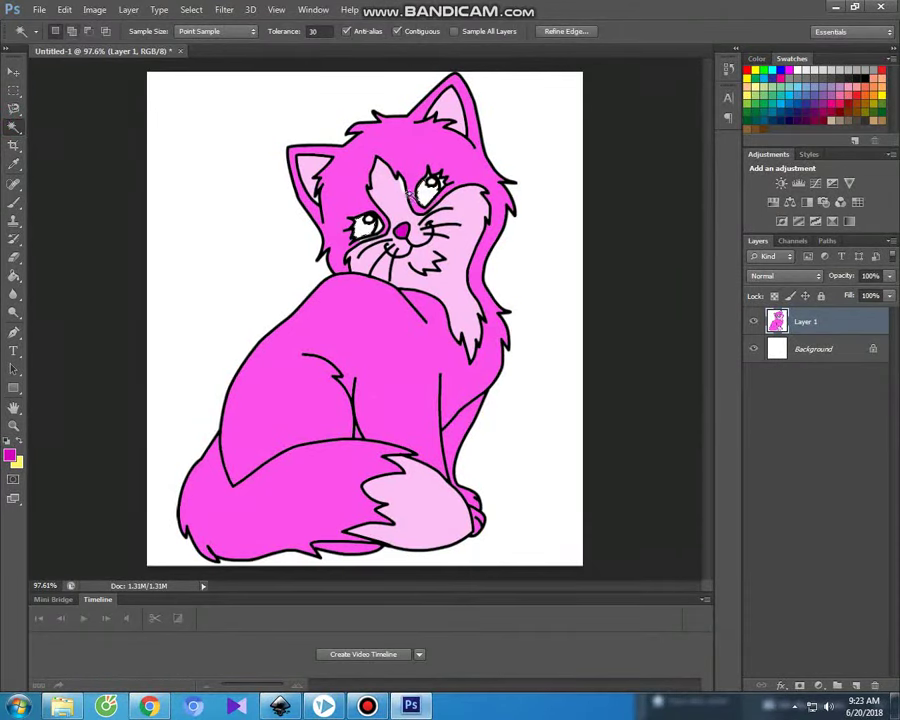
Set the foreground to black 000000 and brush both of the kitten's pupils black.
scroll(438, 165, up, 2)
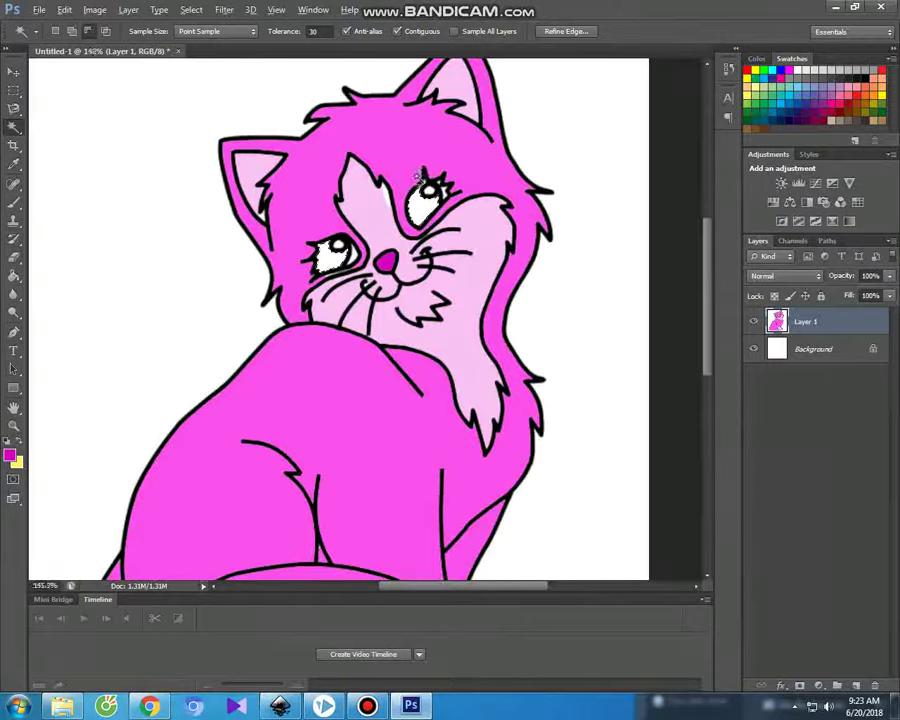
scroll(430, 185, up, 2)
scroll(423, 203, down, 2)
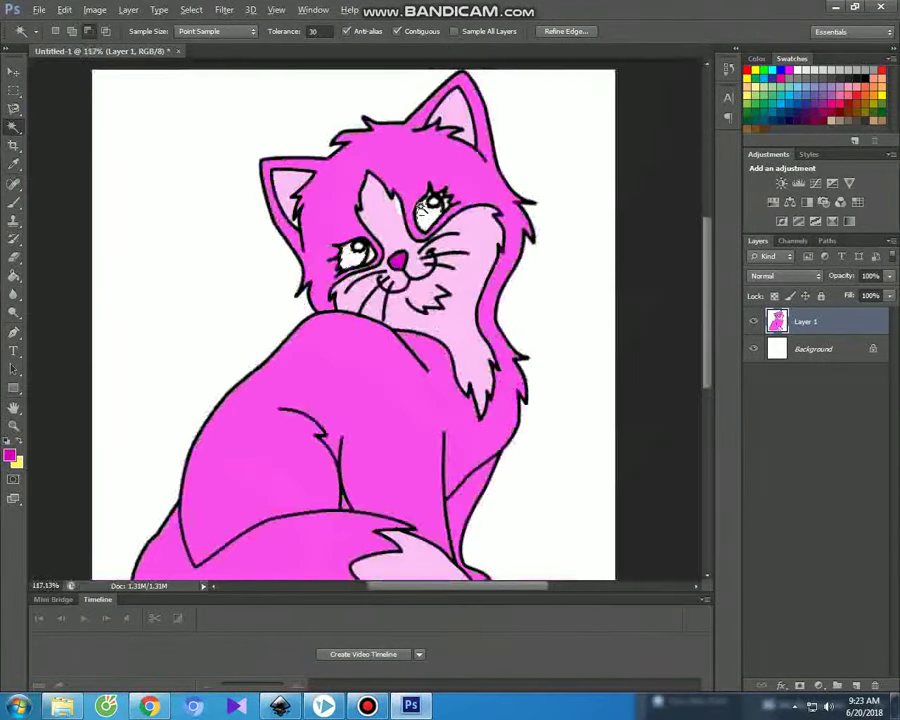
scroll(423, 203, down, 1)
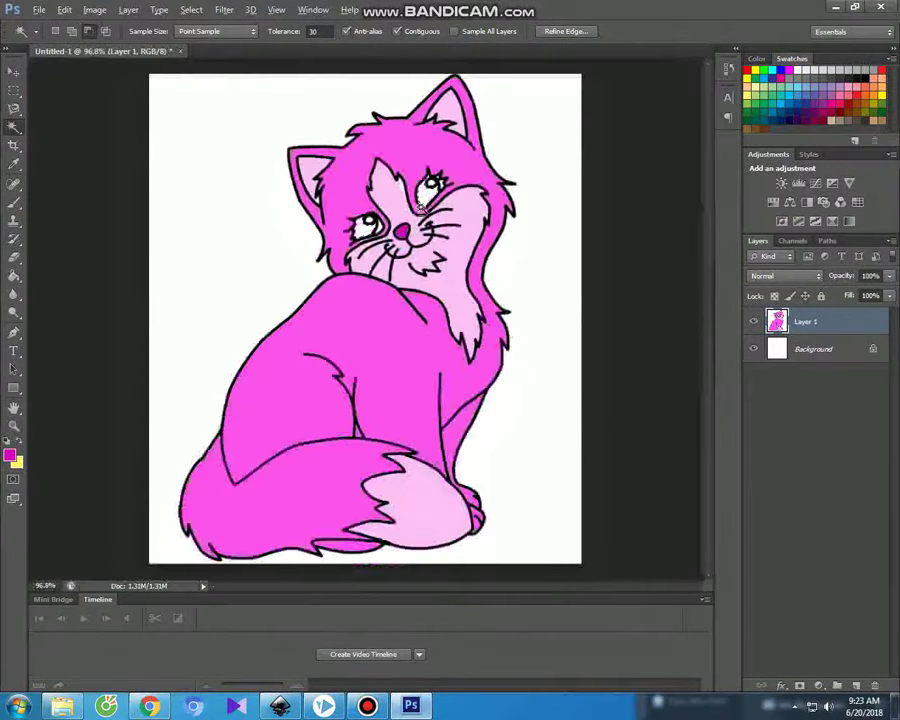
click(10, 455)
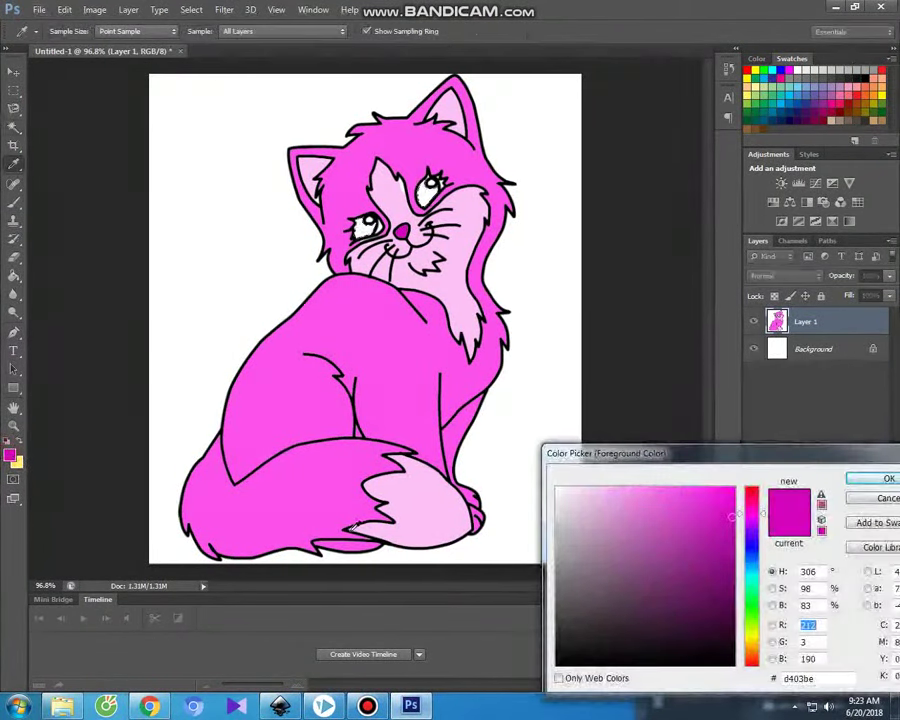
click(556, 665)
click(888, 480)
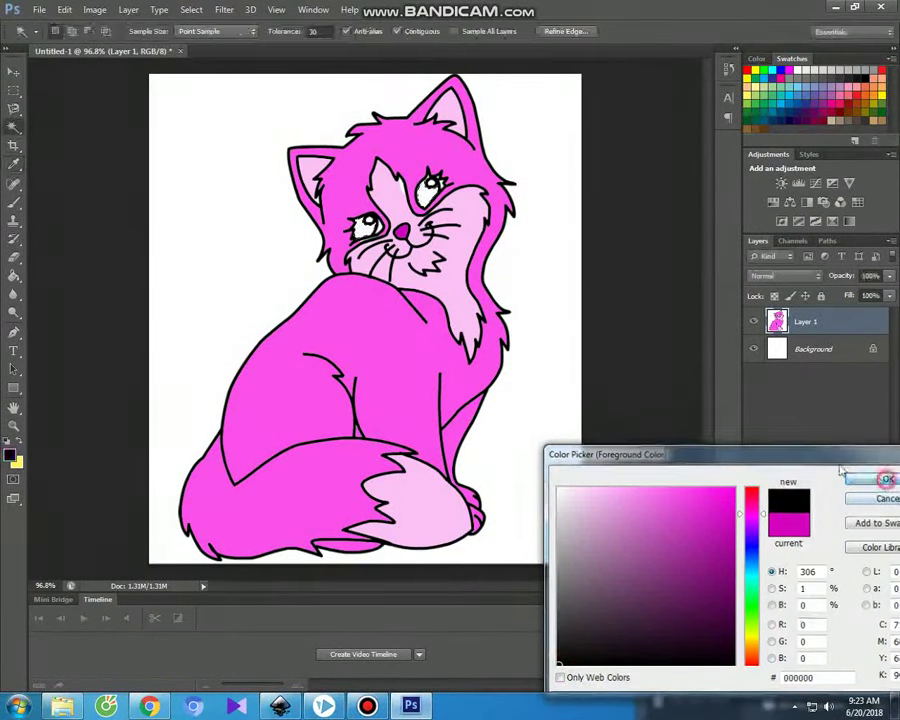
click(12, 200)
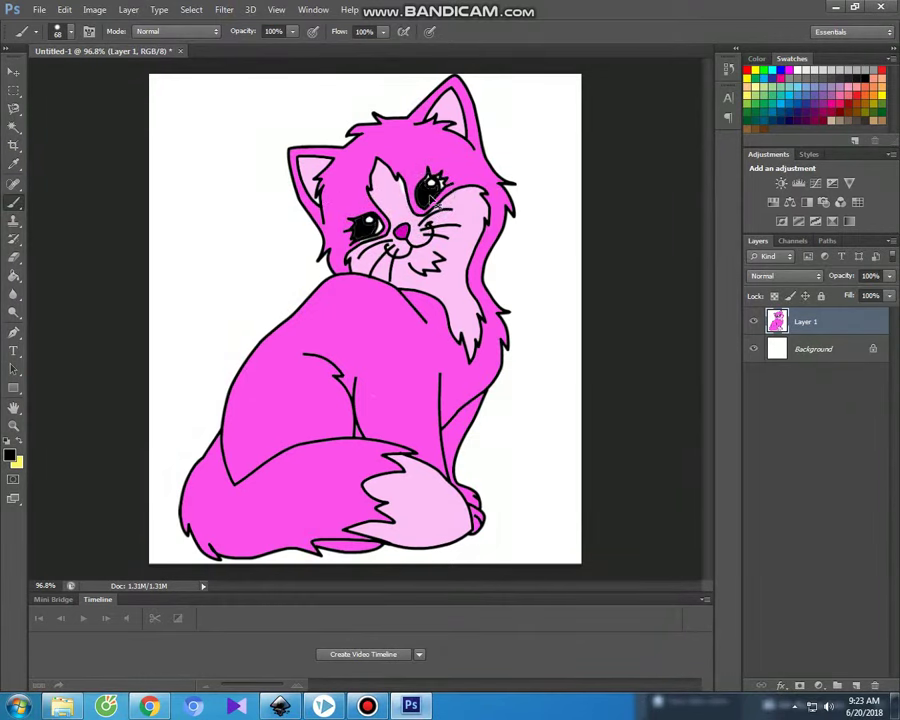
click(12, 73)
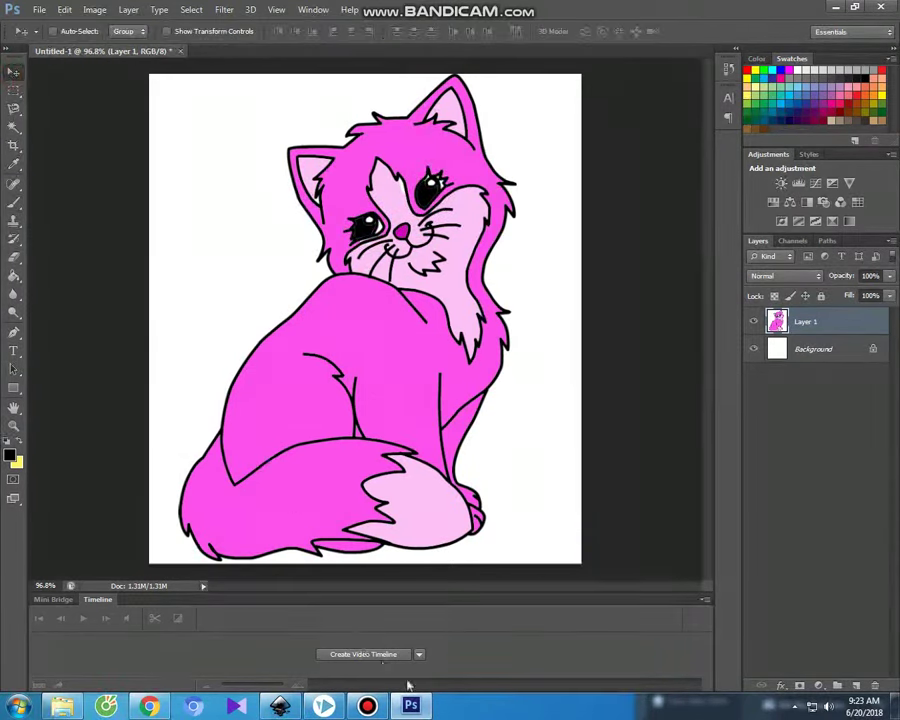
Magic Wand the white background around the kitten, then bring up the foreground Color Picker.
key(F12)
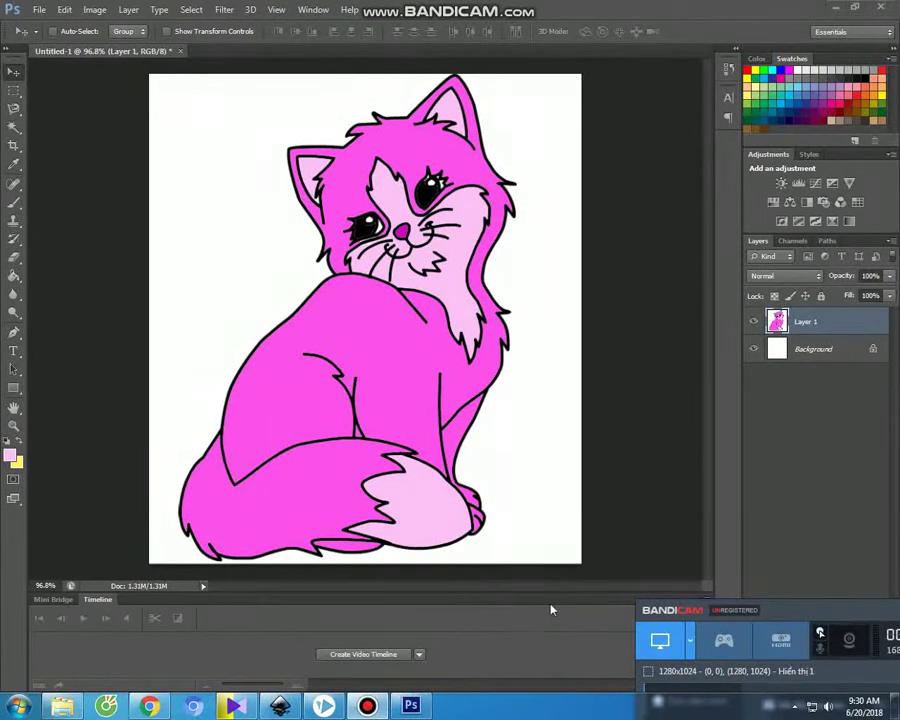
click(363, 450)
click(14, 128)
click(222, 188)
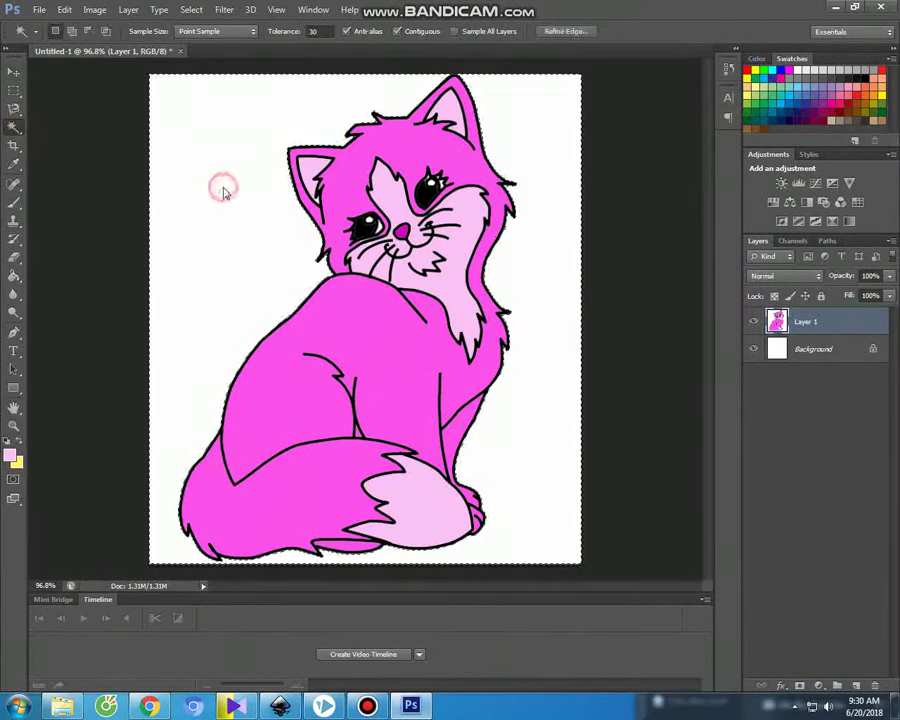
click(11, 456)
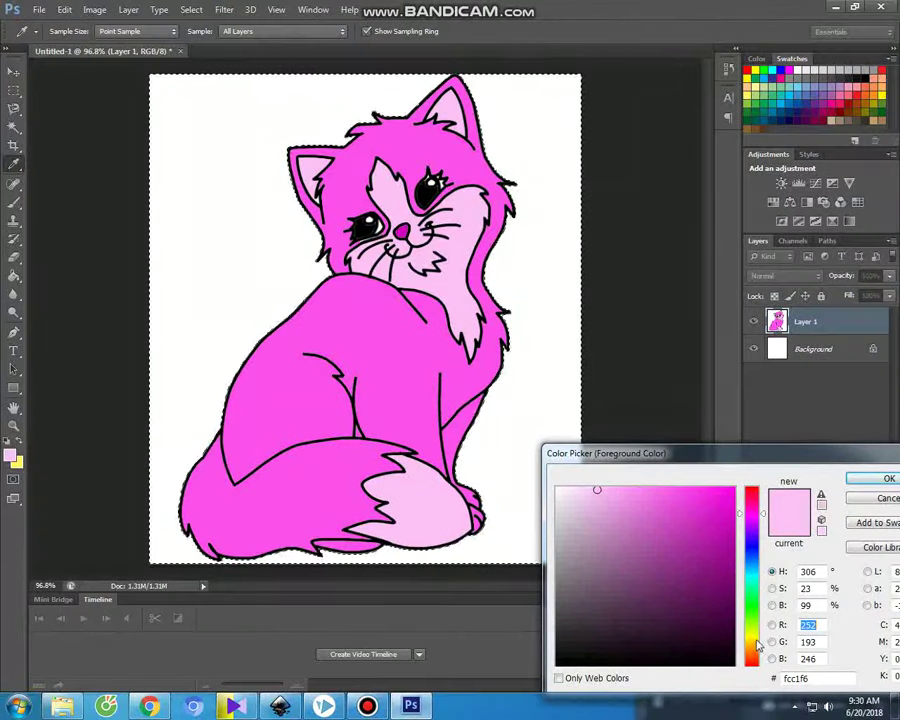
Set the foreground to dark brown 875207 and brush it across the top-left background.
click(754, 650)
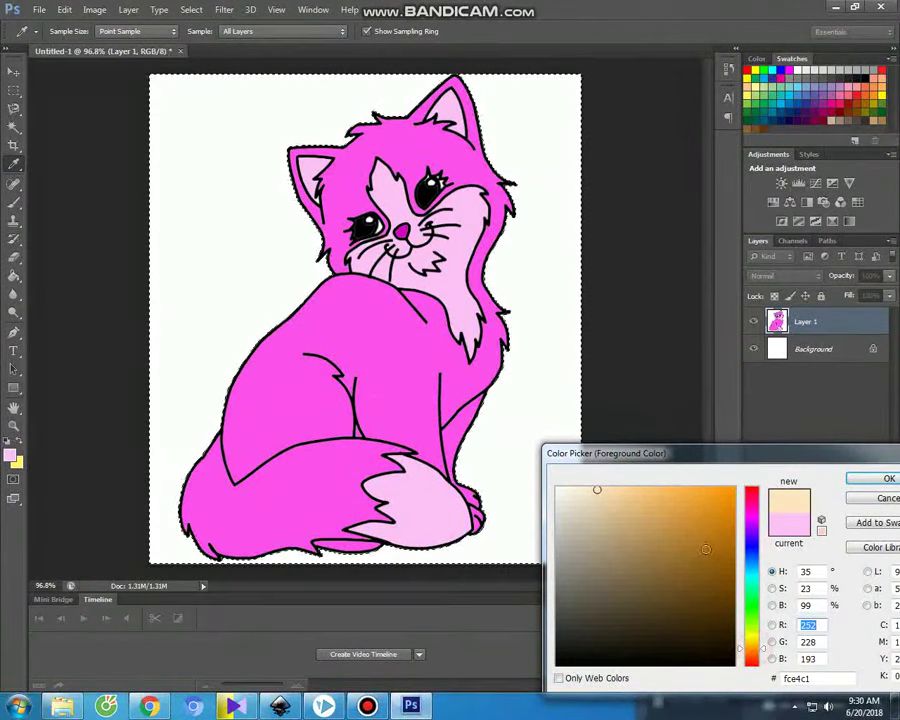
click(706, 598)
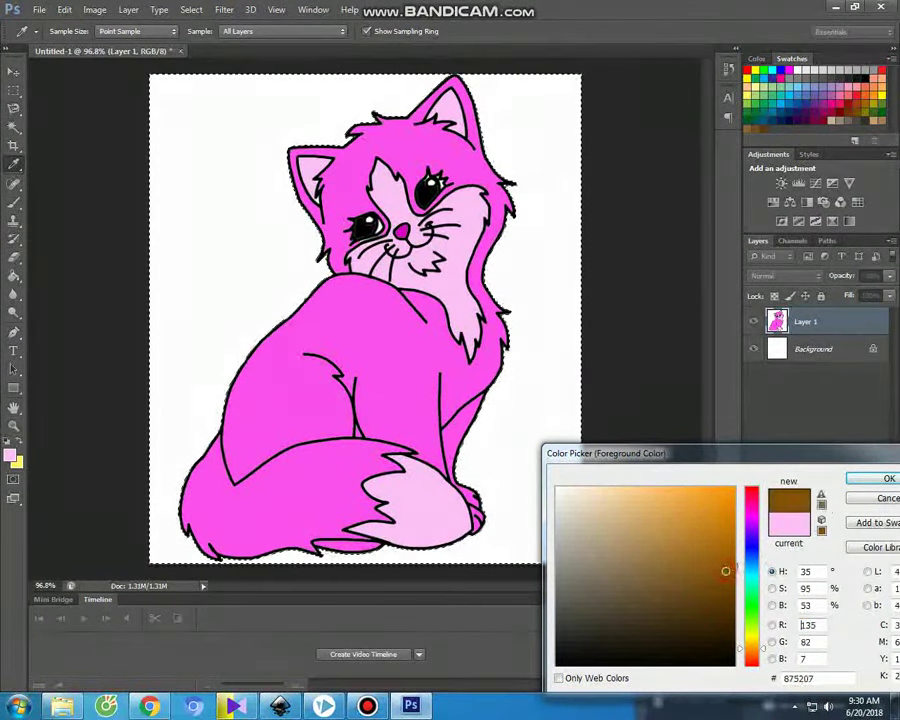
click(869, 478)
key(w)
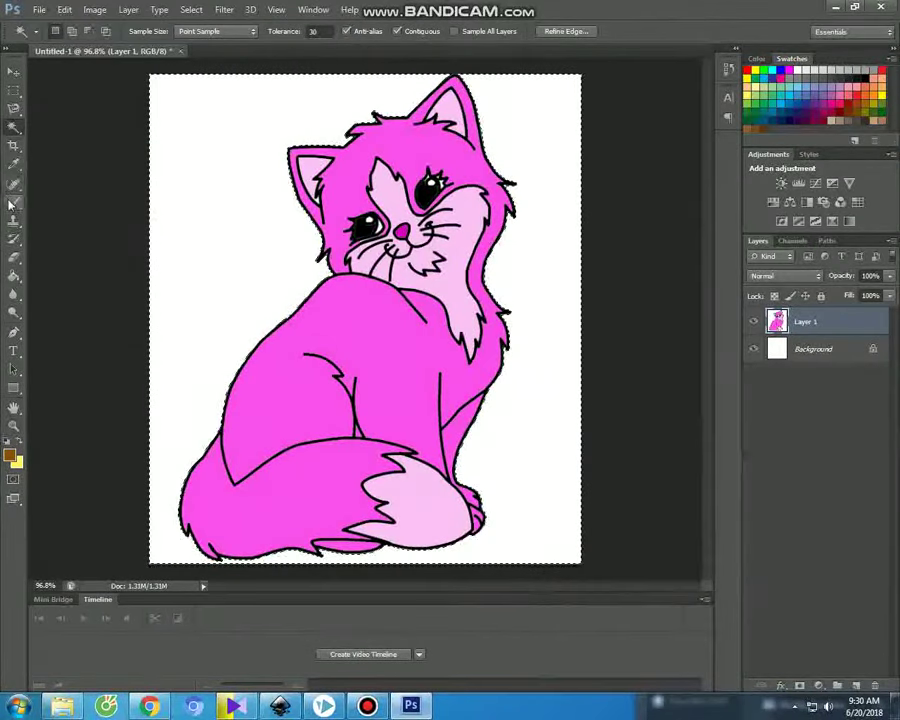
click(14, 201)
mouse_move(162, 95)
mouse_down()
mouse_move(410, 80)
mouse_move(311, 124)
mouse_move(292, 152)
mouse_move(249, 120)
mouse_move(140, 128)
mouse_move(275, 165)
mouse_move(301, 237)
mouse_move(300, 285)
mouse_move(282, 228)
mouse_move(231, 169)
mouse_move(171, 165)
mouse_move(187, 193)
mouse_move(254, 248)
mouse_move(290, 315)
mouse_move(189, 418)
mouse_move(180, 370)
mouse_move(190, 445)
mouse_up()
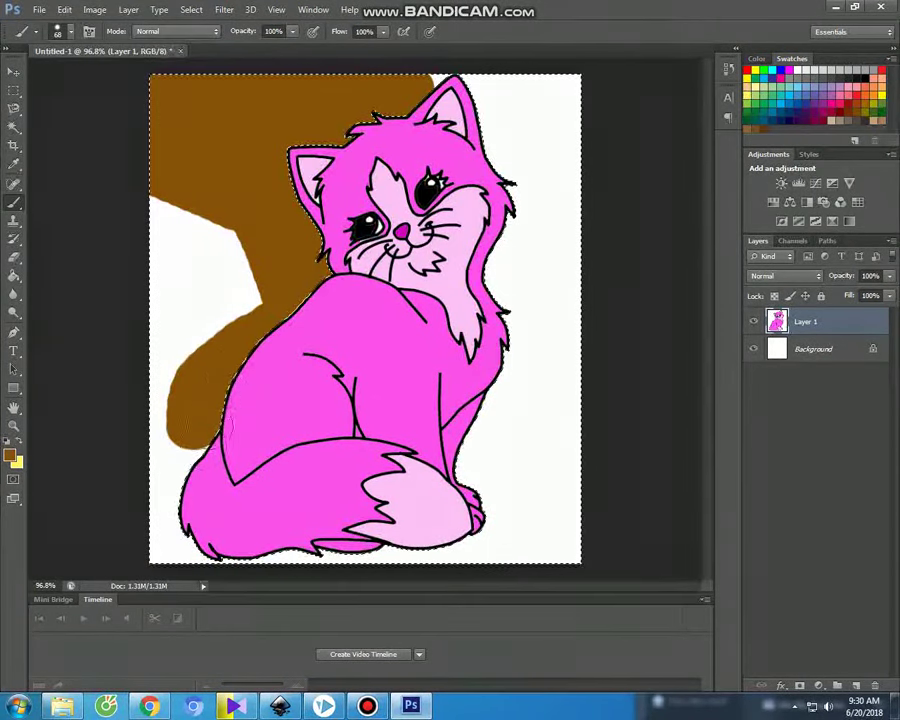
Brush dark brown over the remaining background left, below and right of the kitten.
drag(193, 218, 235, 287)
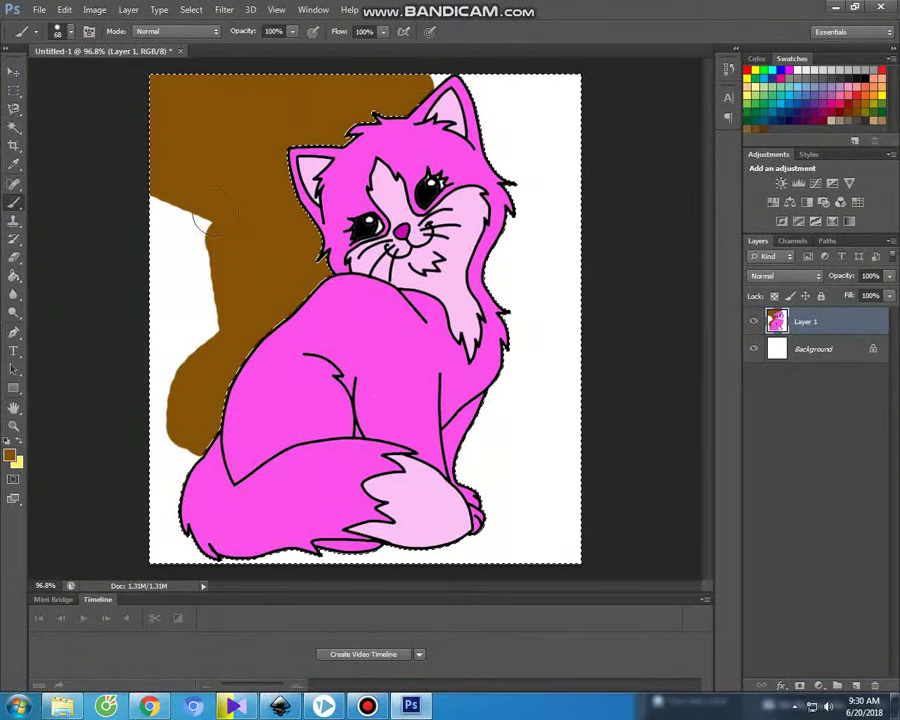
drag(177, 265, 215, 345)
mouse_move(195, 240)
mouse_down()
mouse_move(168, 510)
mouse_move(178, 540)
mouse_move(200, 455)
mouse_up()
drag(195, 553, 370, 562)
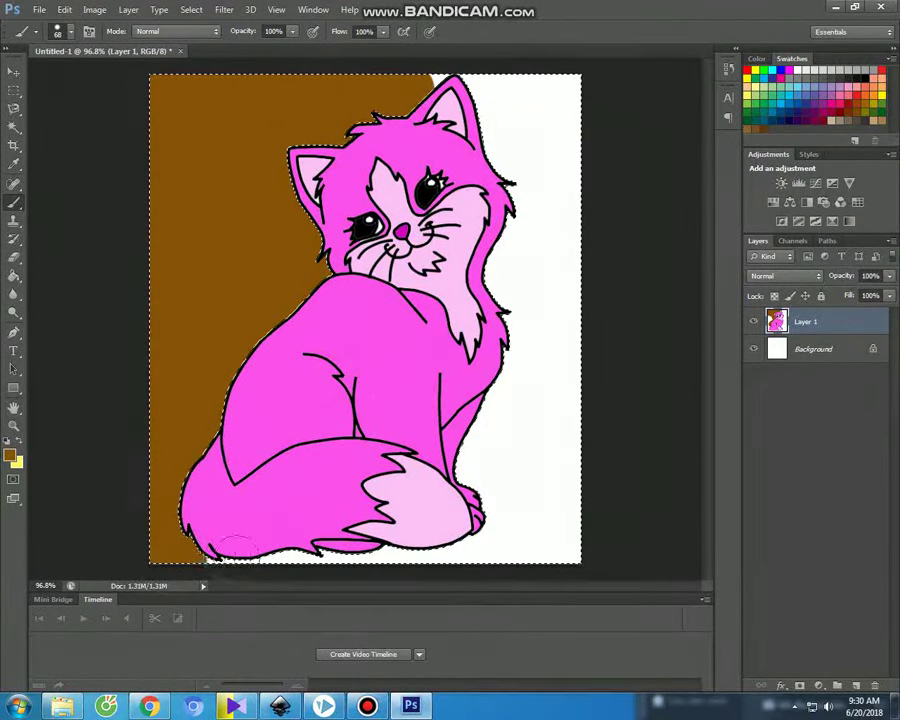
mouse_move(464, 556)
mouse_down()
mouse_move(570, 552)
mouse_move(538, 528)
mouse_move(487, 522)
mouse_move(588, 496)
mouse_move(484, 472)
mouse_move(536, 466)
mouse_move(540, 452)
mouse_move(497, 424)
mouse_move(590, 410)
mouse_move(476, 406)
mouse_move(597, 364)
mouse_move(506, 345)
mouse_move(585, 315)
mouse_move(500, 310)
mouse_move(569, 287)
mouse_up()
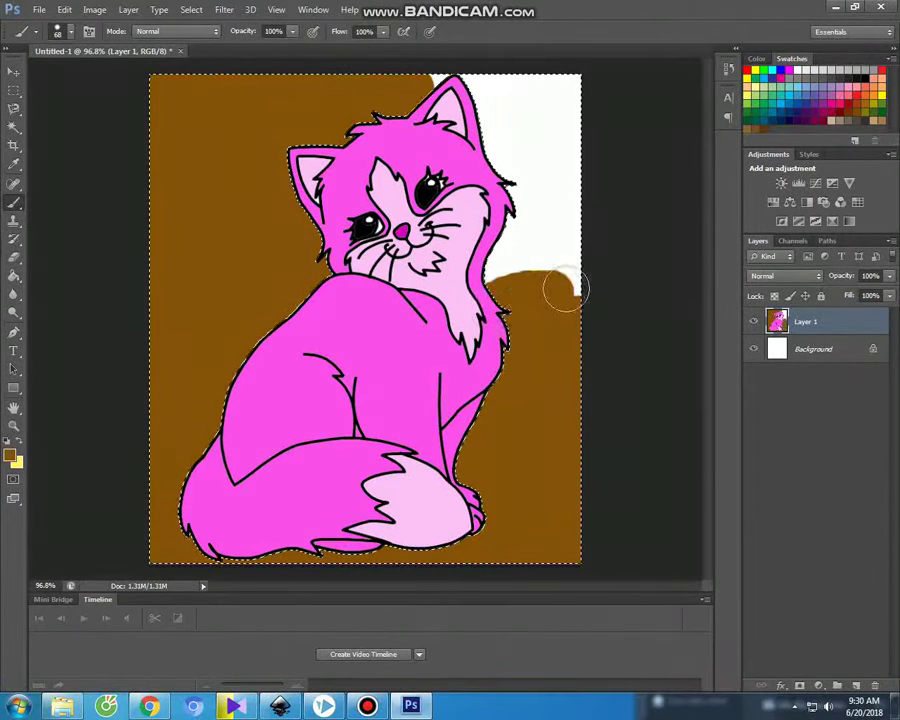
mouse_move(422, 80)
mouse_down()
mouse_move(577, 80)
mouse_move(563, 203)
mouse_move(569, 292)
mouse_move(569, 186)
mouse_up()
drag(526, 90, 523, 185)
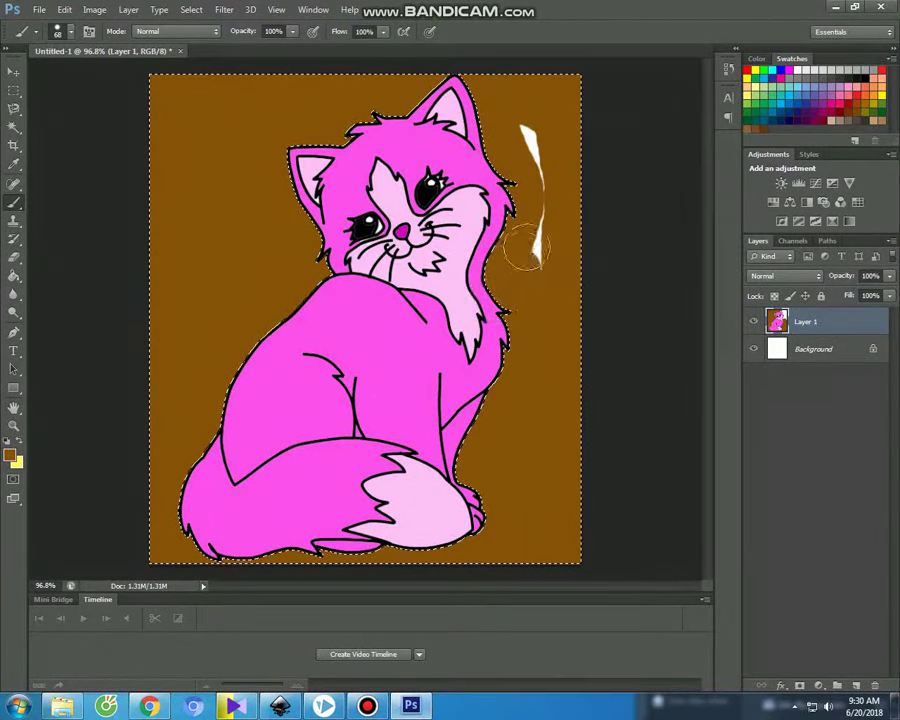
Deselect with Ctrl+D and start the VideoScribe animation preview.
key(ctrl+d)
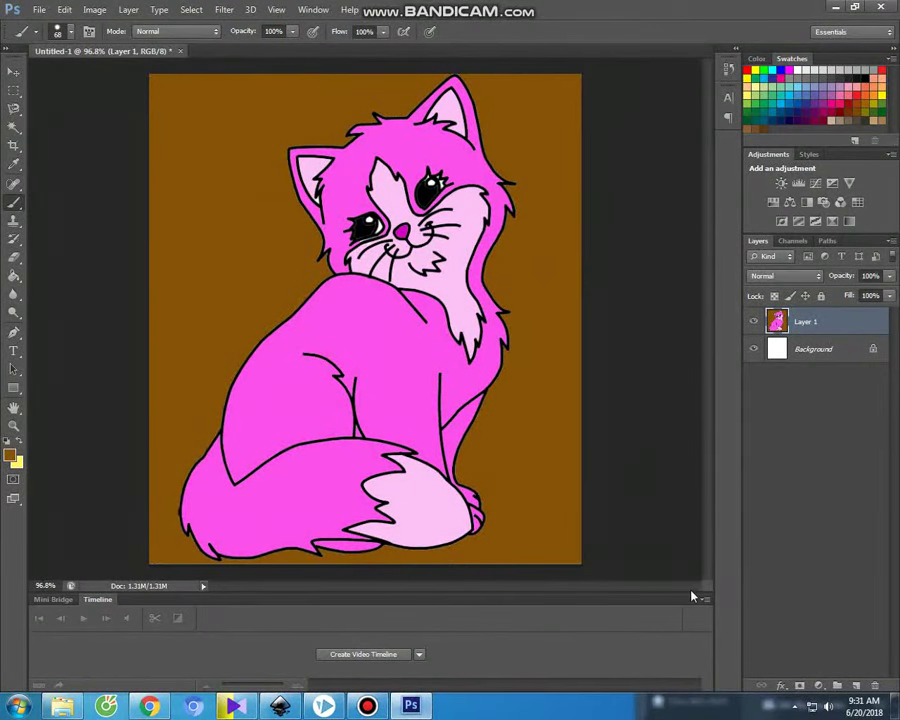
click(370, 706)
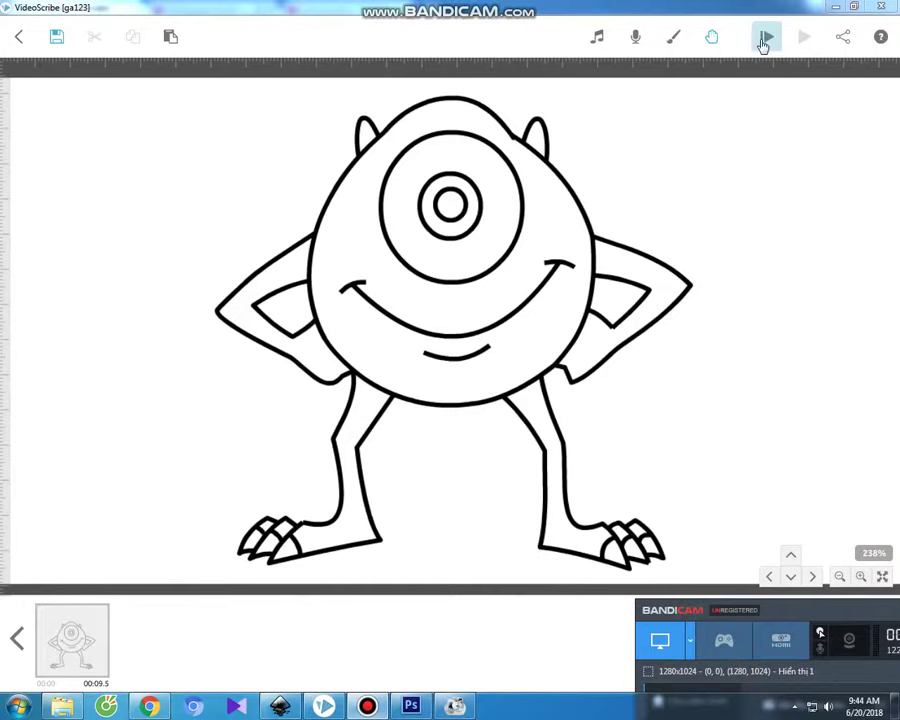
click(763, 40)
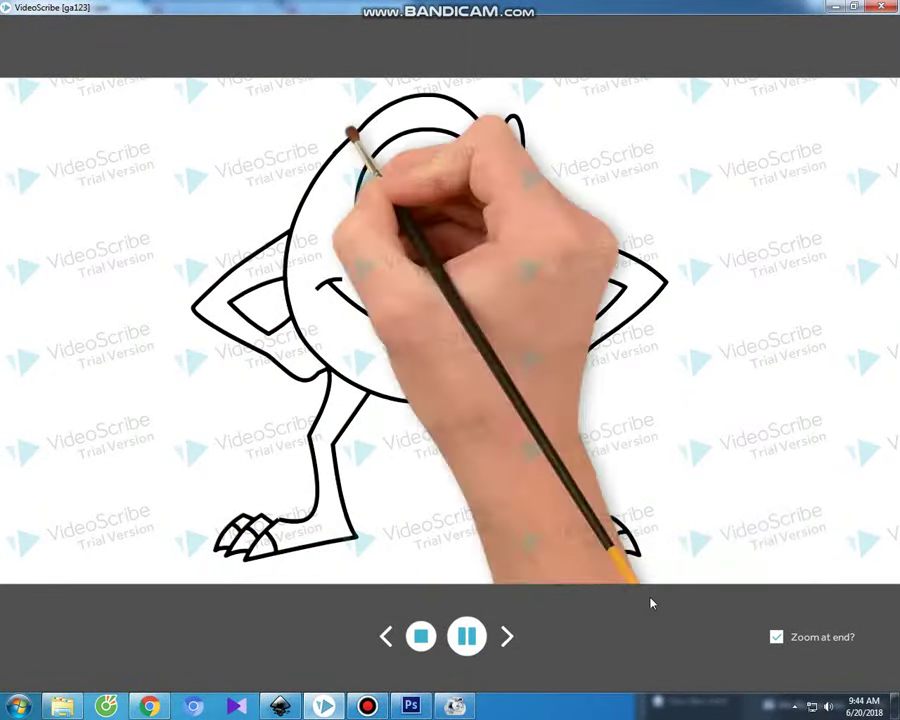
Close the one-eyed monster's VideoScribe preview after it finishes drawing.
click(378, 708)
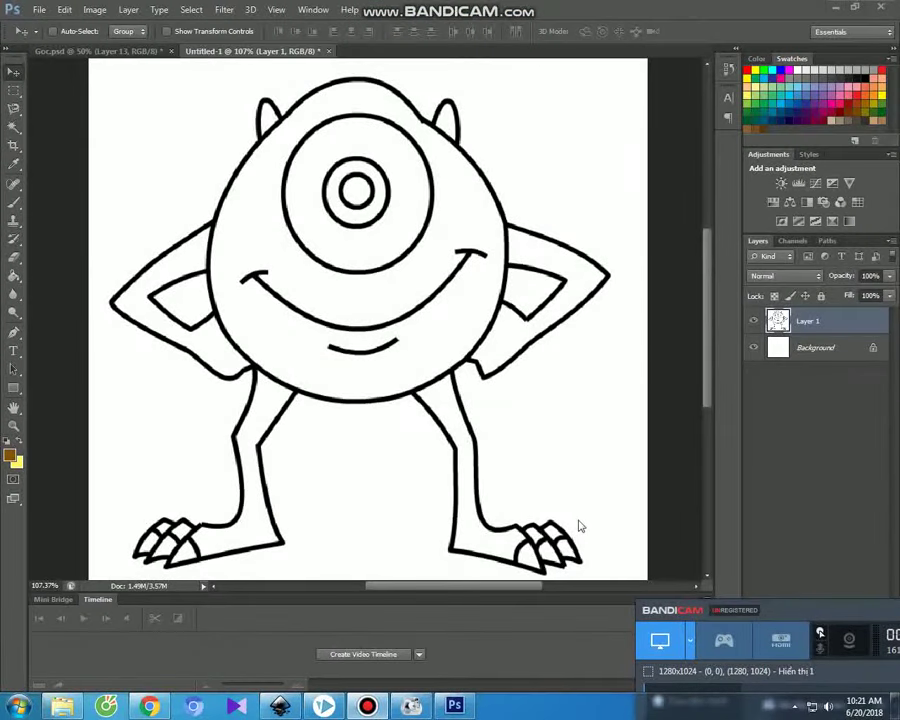
Set the foreground colour to bright green 45cf0f for the one-eyed monster.
click(581, 507)
click(10, 455)
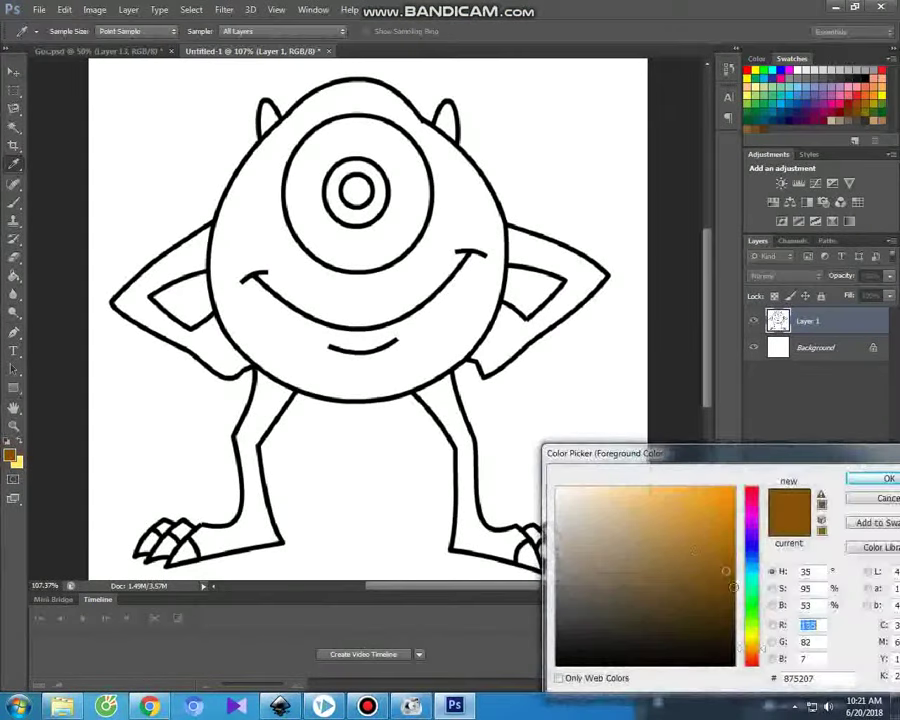
click(722, 519)
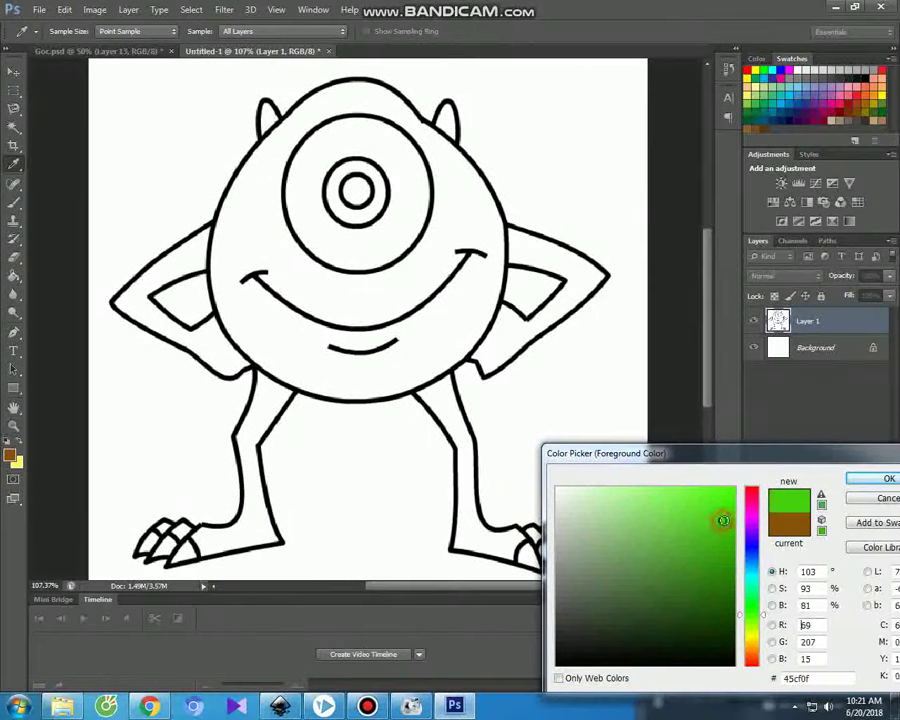
click(734, 530)
click(862, 480)
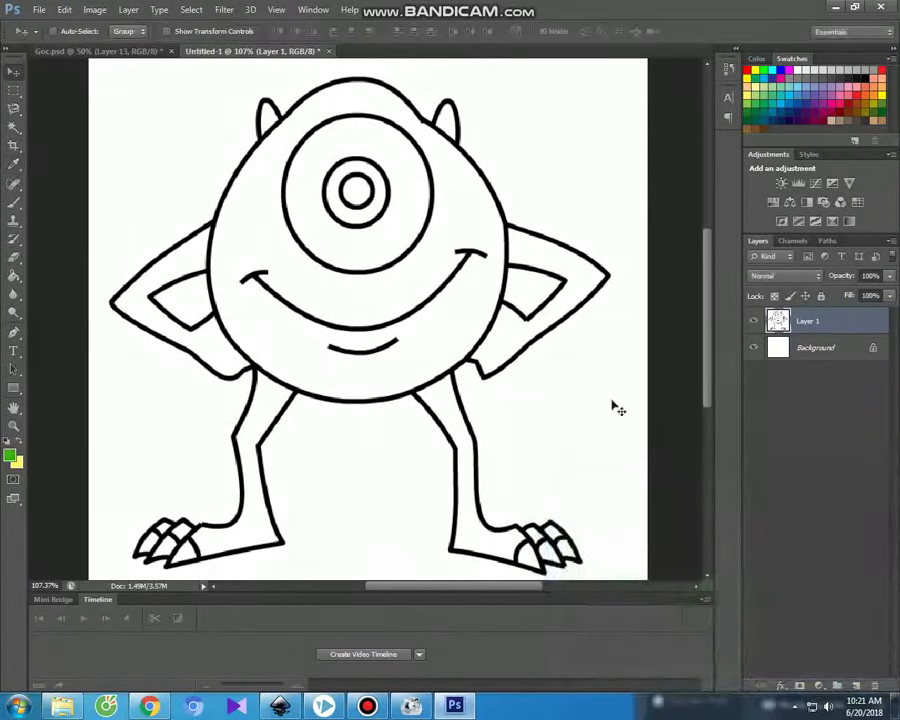
click(15, 127)
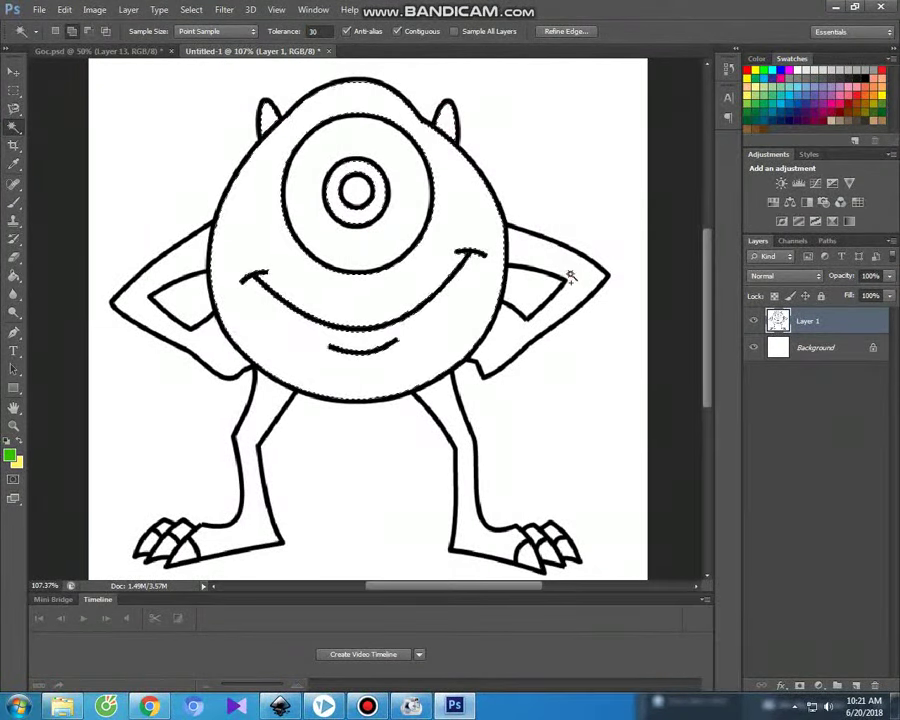
Add both legs' insides and the toe gaps of each foot to the Magic Wand selection.
click(242, 495)
click(448, 415)
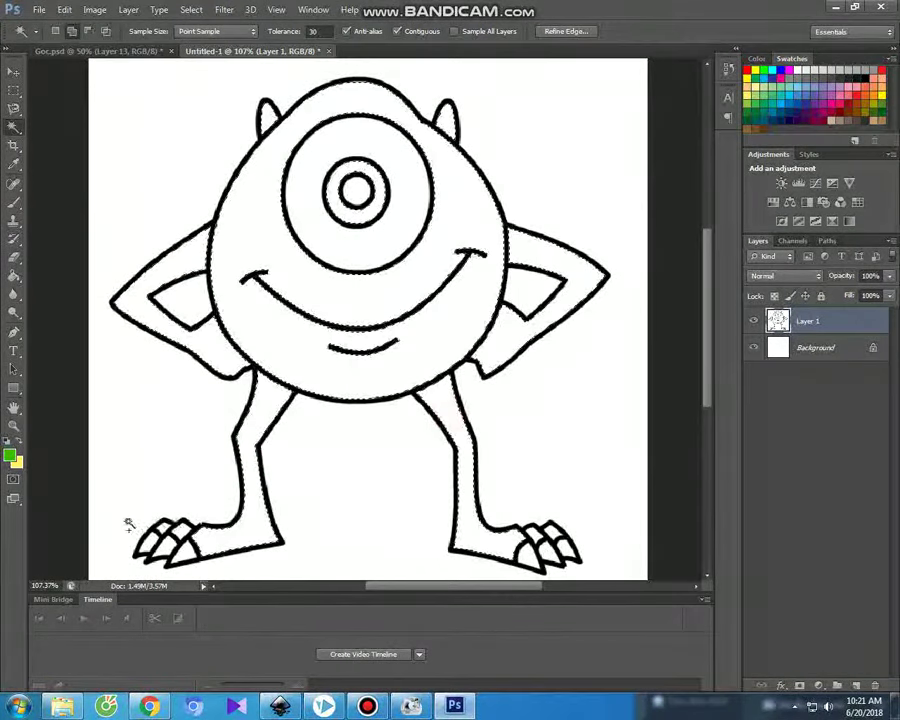
click(185, 531)
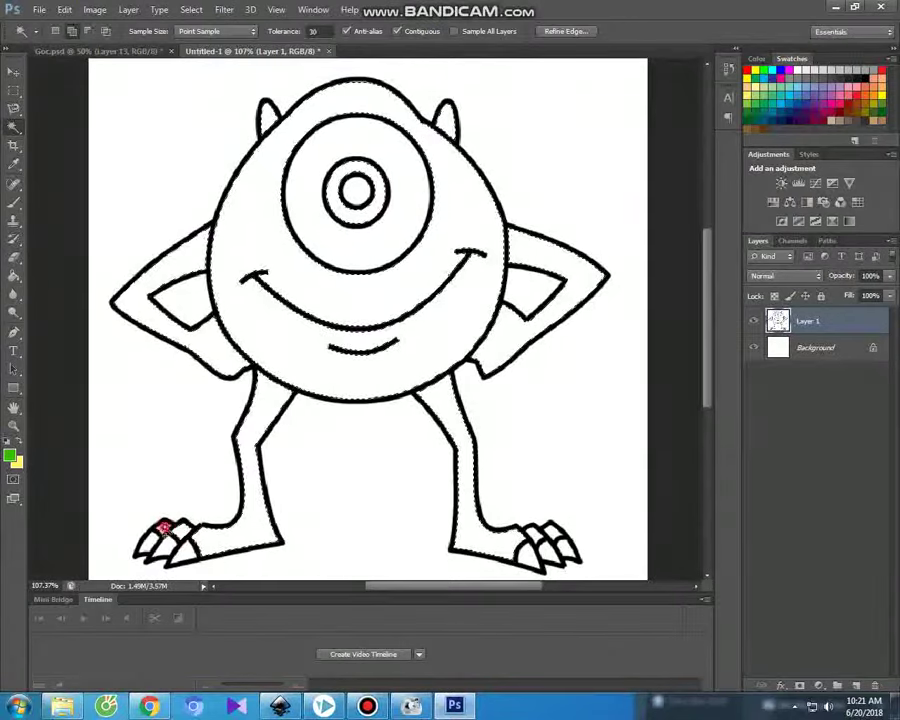
click(531, 533)
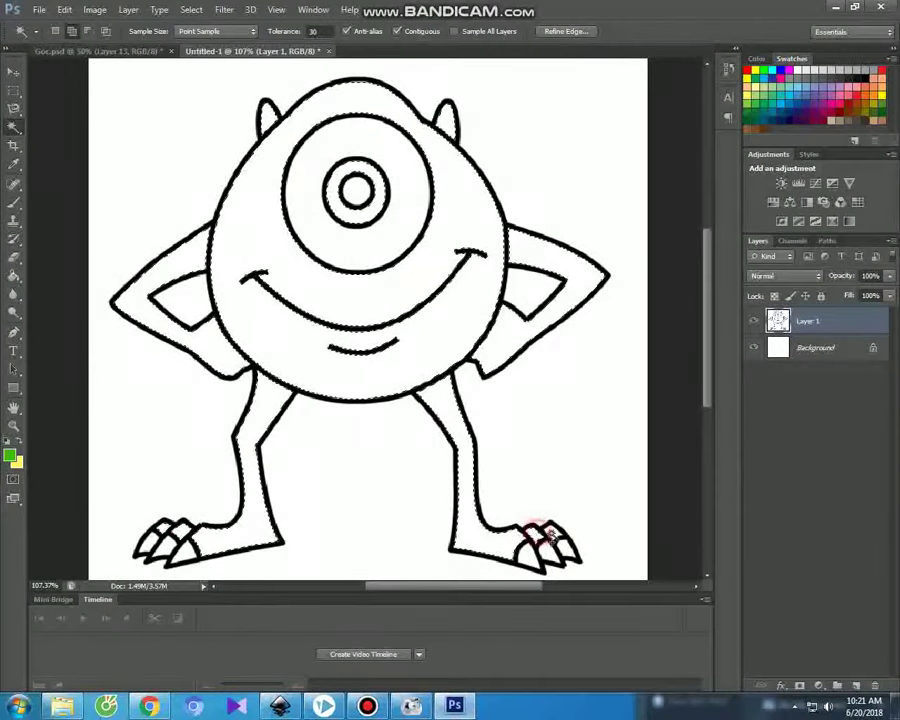
click(553, 533)
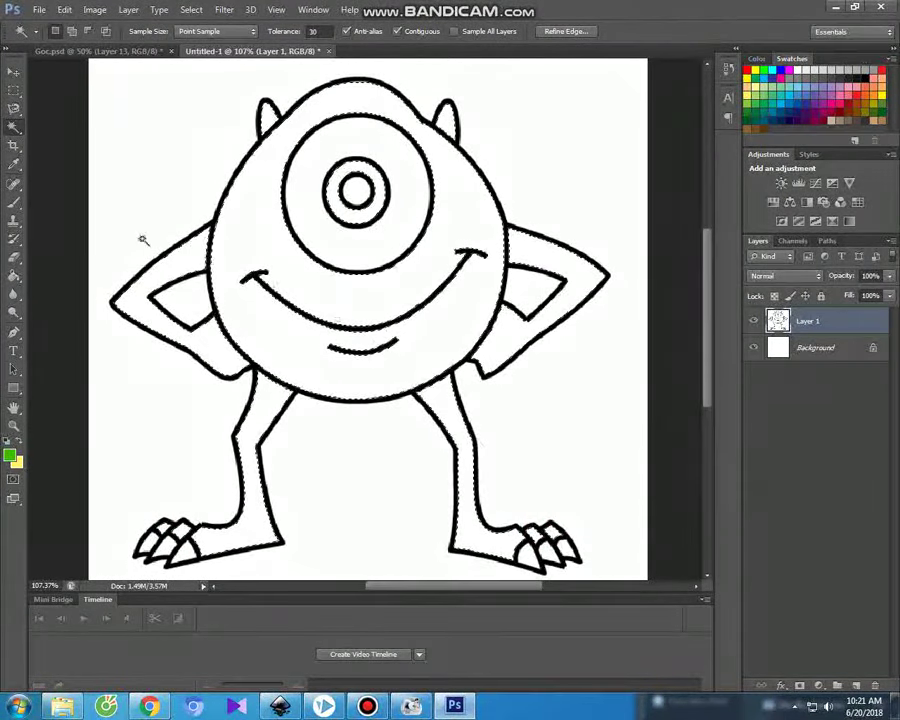
click(13, 209)
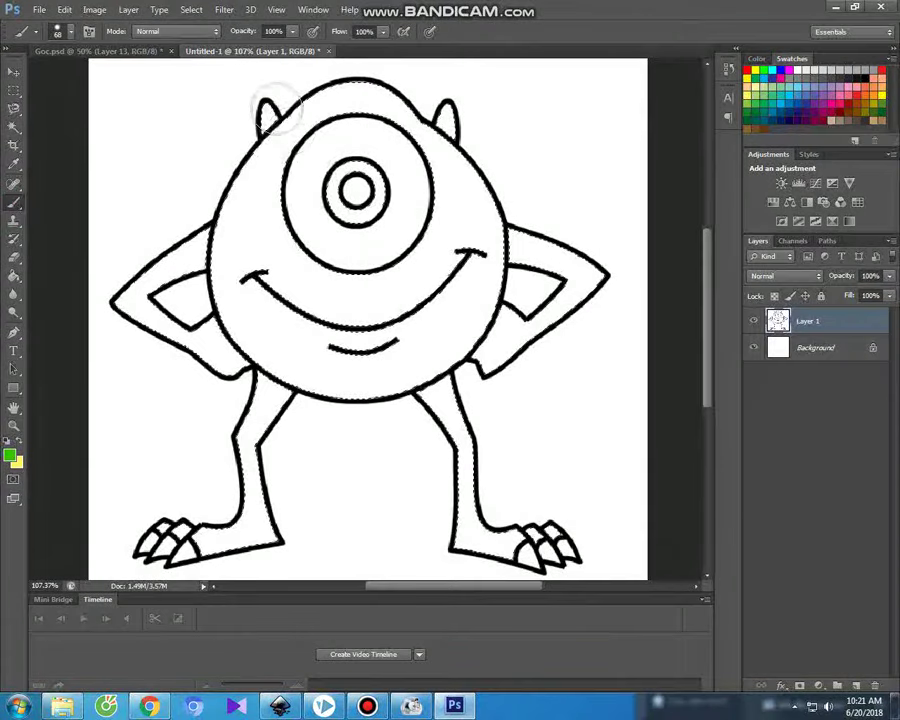
Brush green over the monster's horns, head, eye surround, body, arms, legs and feet.
drag(268, 155, 275, 104)
drag(362, 92, 415, 110)
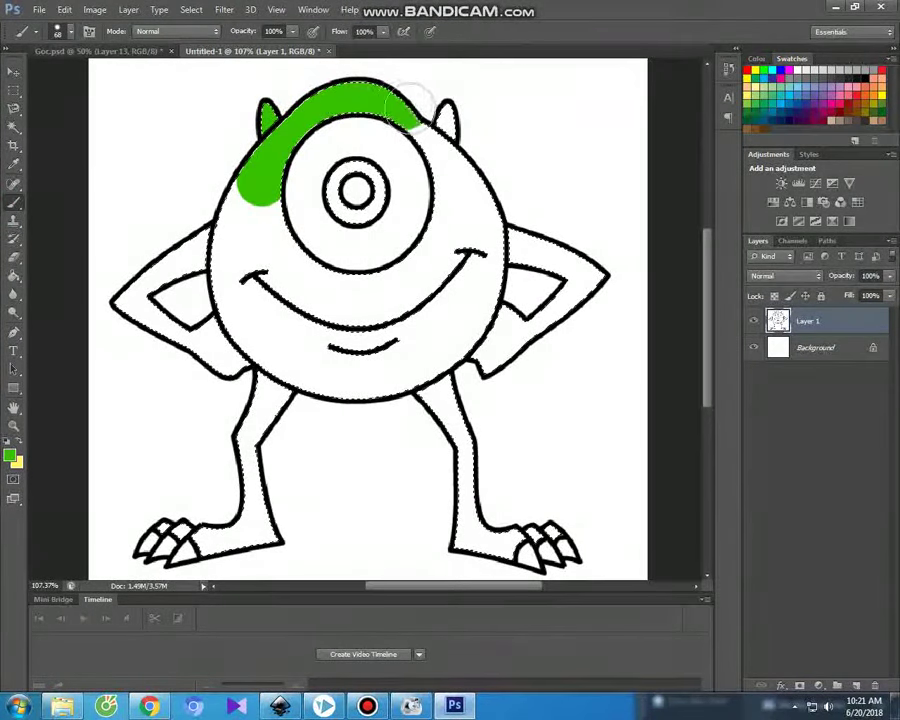
mouse_move(440, 180)
mouse_down()
mouse_move(594, 278)
mouse_move(505, 352)
mouse_move(490, 279)
mouse_up()
drag(462, 220, 290, 213)
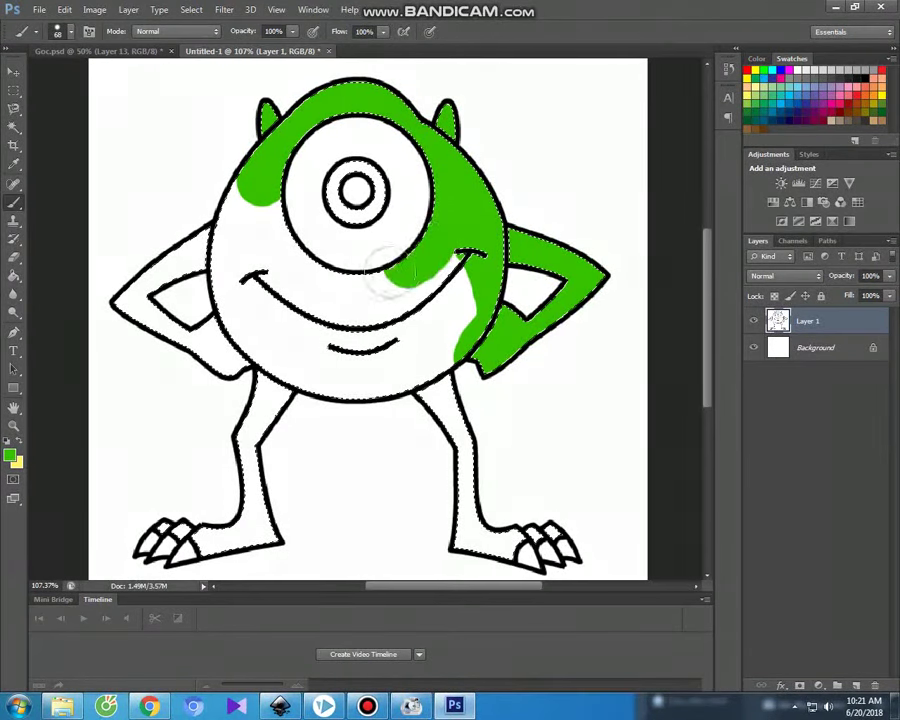
mouse_move(258, 175)
mouse_down()
mouse_move(235, 255)
mouse_move(300, 295)
mouse_move(452, 308)
mouse_move(240, 298)
mouse_move(228, 246)
mouse_move(250, 360)
mouse_move(360, 370)
mouse_move(462, 320)
mouse_move(200, 320)
mouse_move(141, 251)
mouse_move(110, 301)
mouse_move(230, 345)
mouse_up()
mouse_move(291, 388)
mouse_down()
mouse_move(261, 512)
mouse_move(221, 538)
mouse_move(161, 527)
mouse_up()
drag(430, 366, 467, 486)
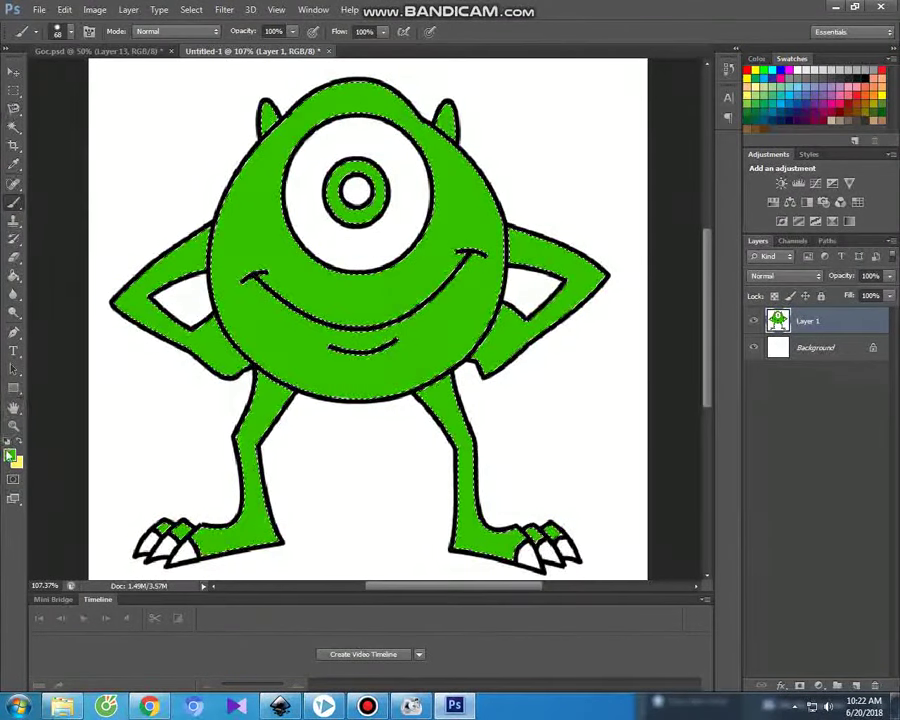
click(12, 456)
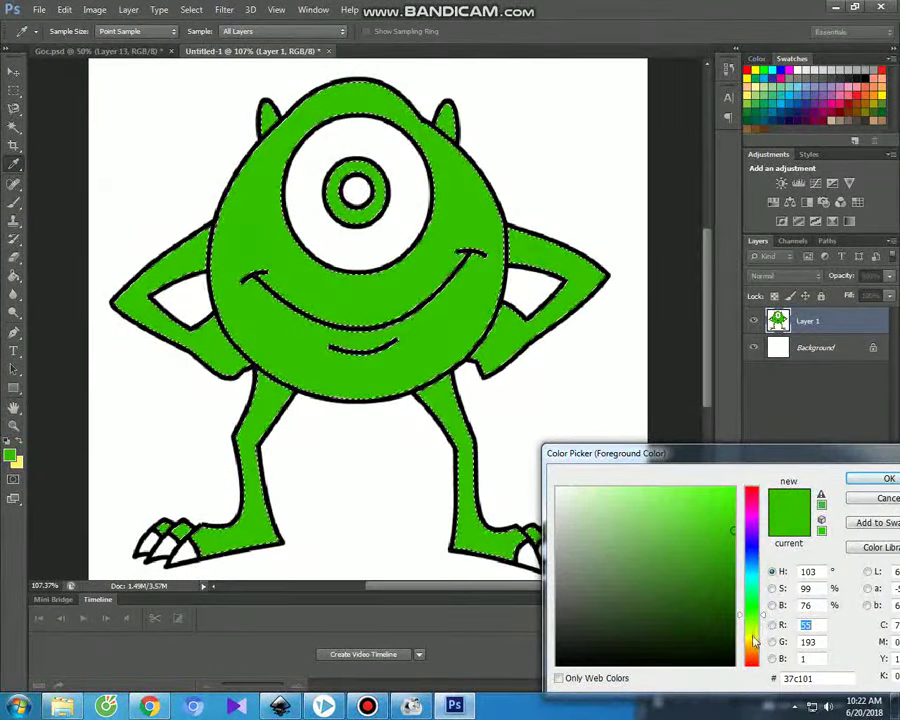
Set the foreground to yellow f9fc04, select the eye white, and brush it yellow.
text(191)
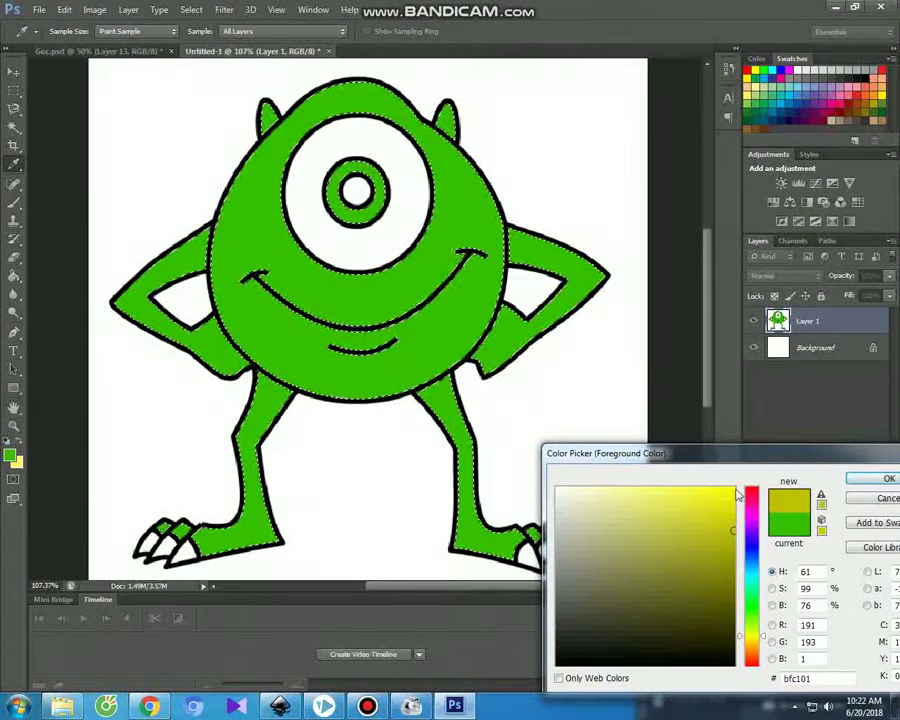
click(732, 488)
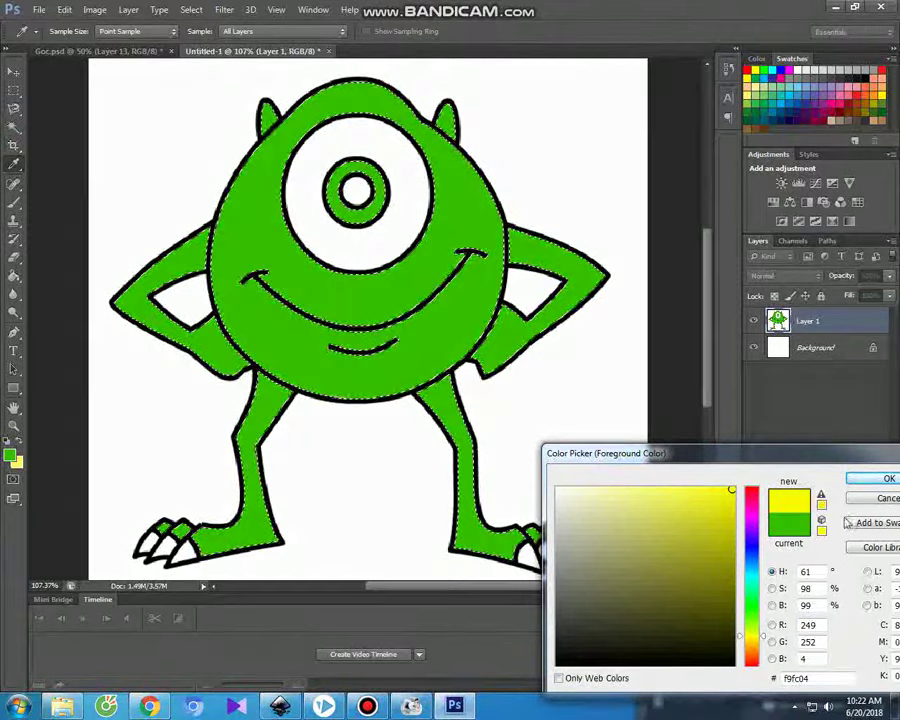
click(882, 479)
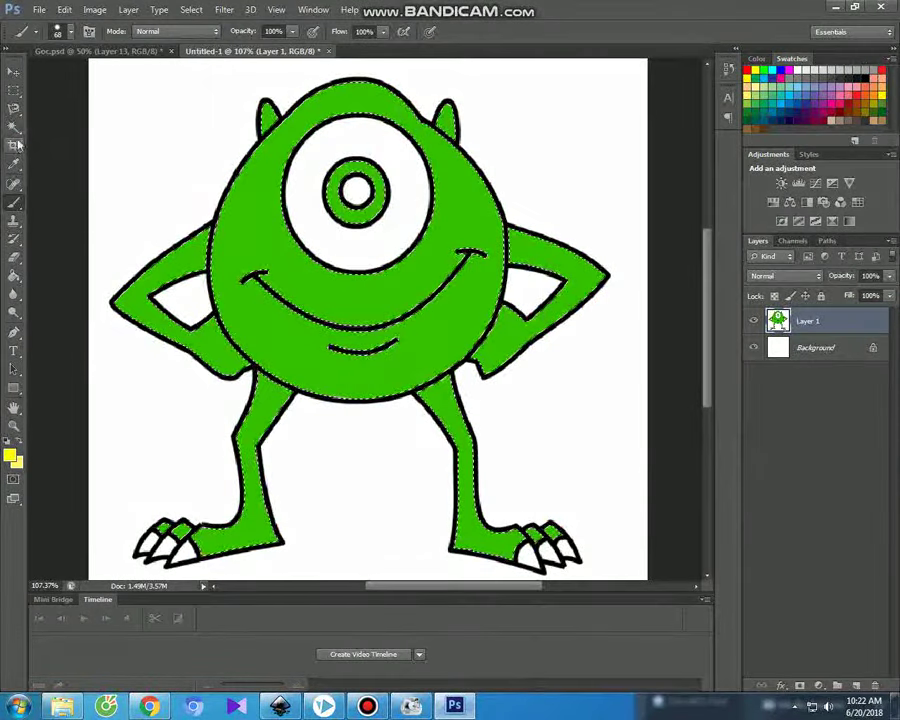
click(14, 126)
click(408, 231)
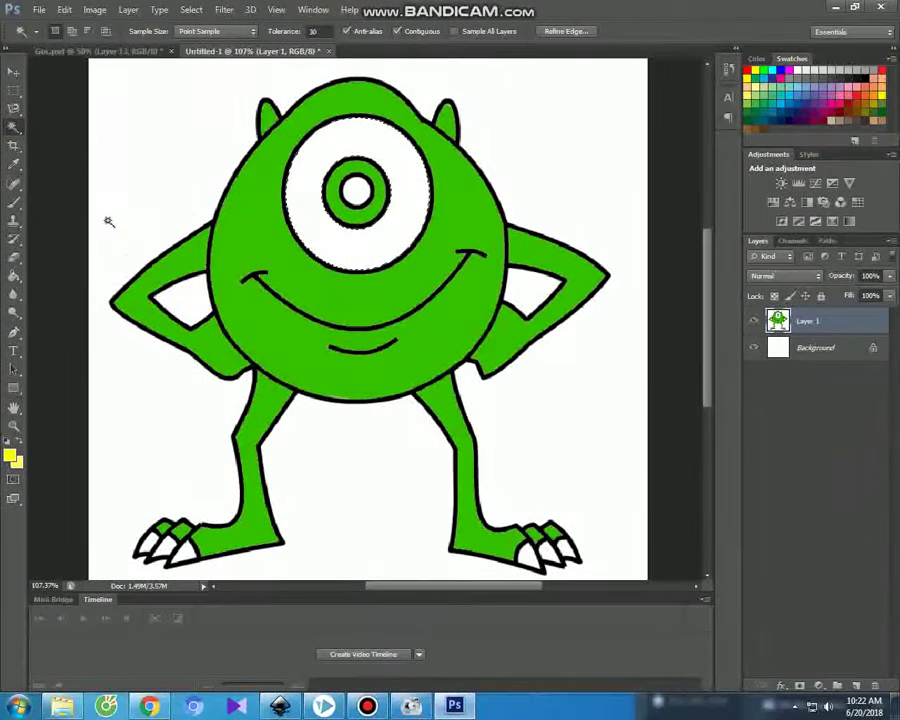
click(13, 201)
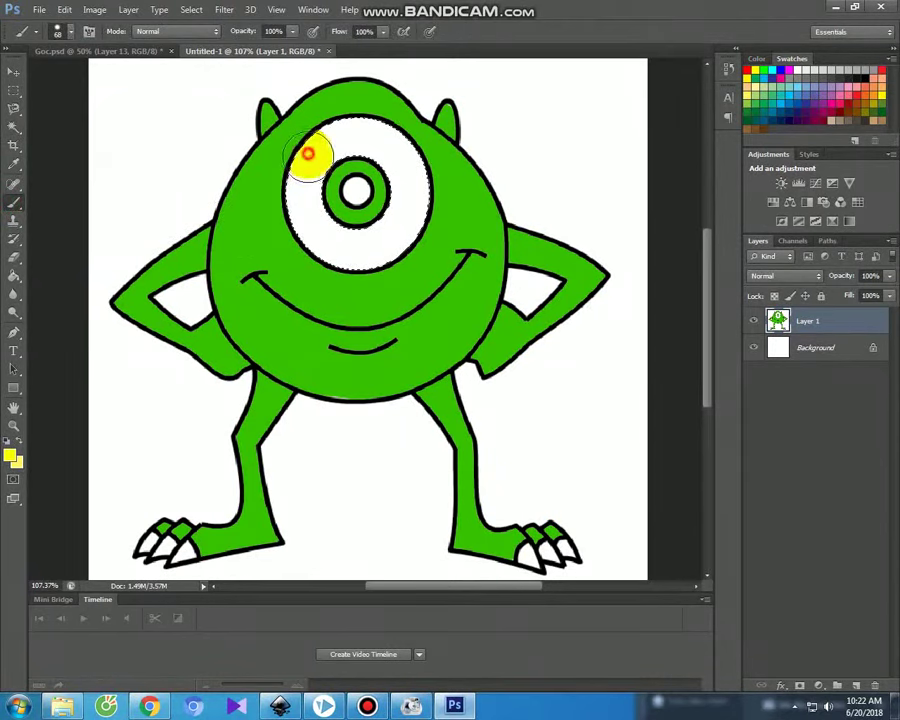
drag(308, 153, 326, 239)
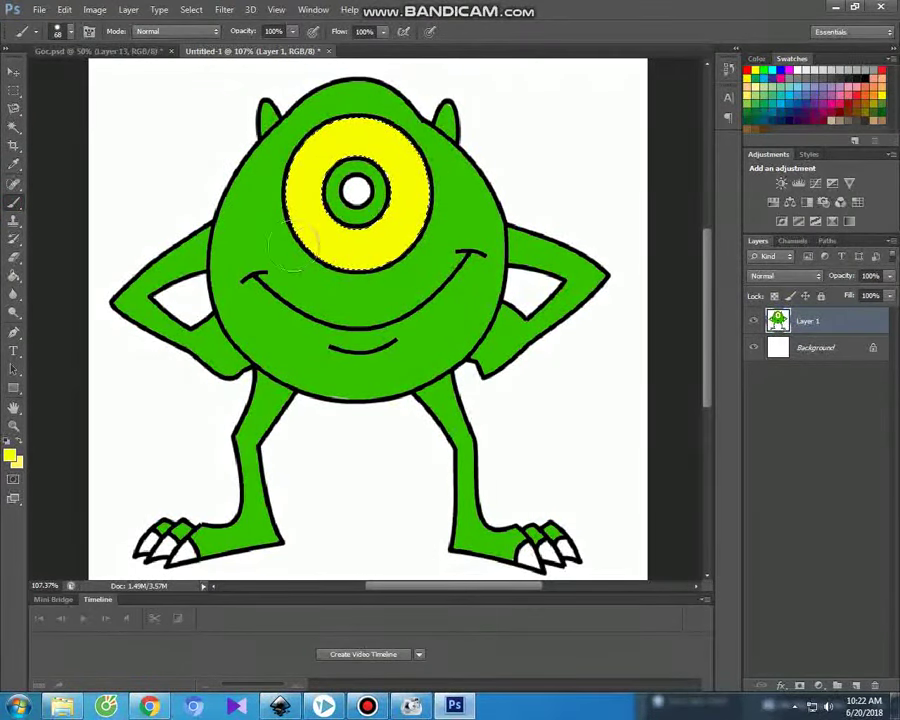
click(10, 456)
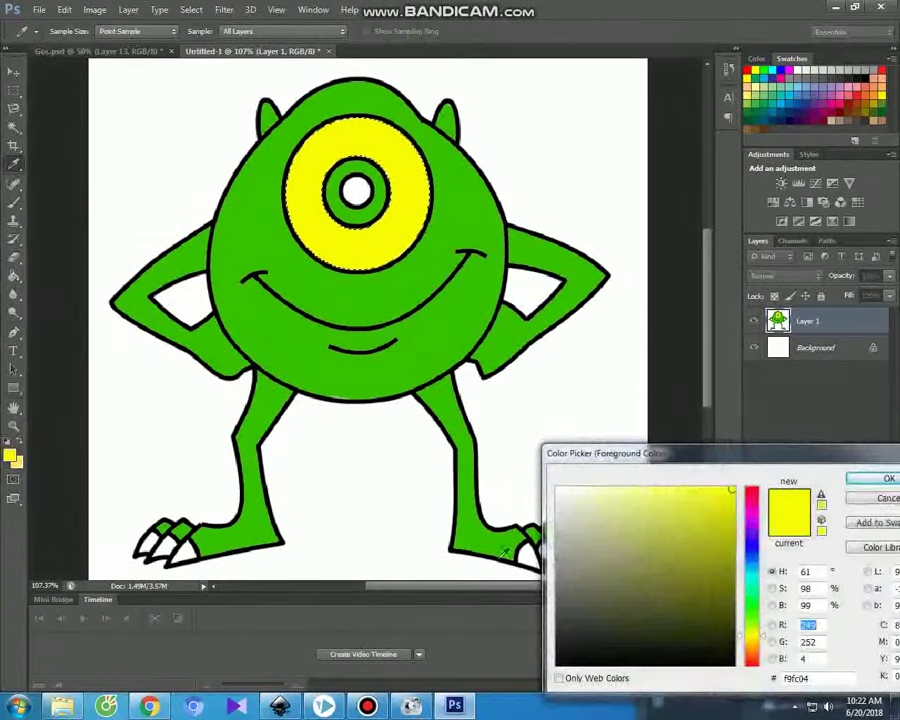
Paint the monster's white toe claws on both feet solid black.
click(558, 664)
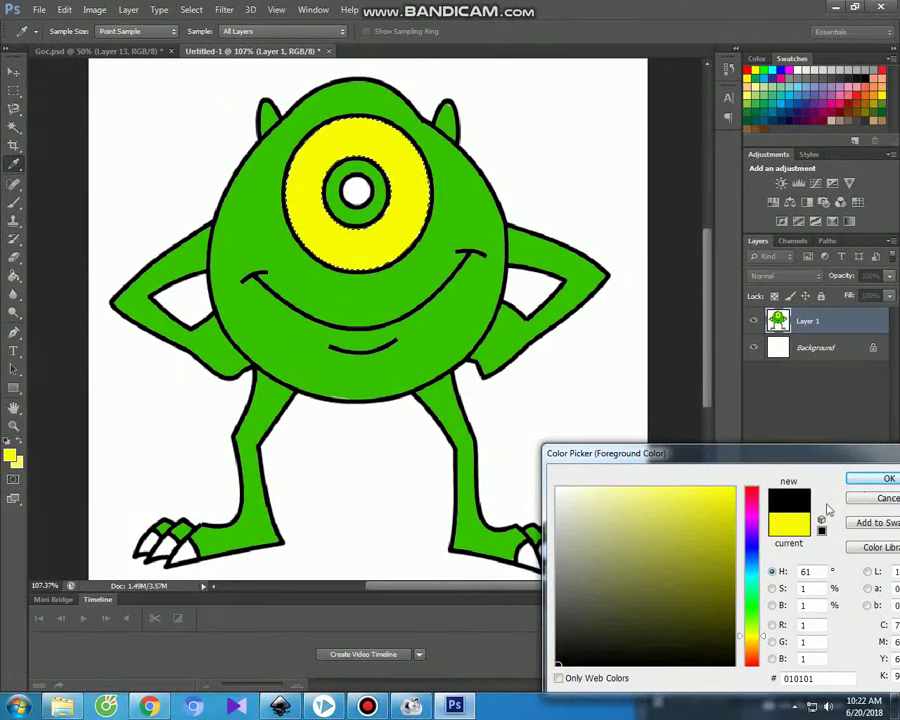
click(862, 484)
click(14, 126)
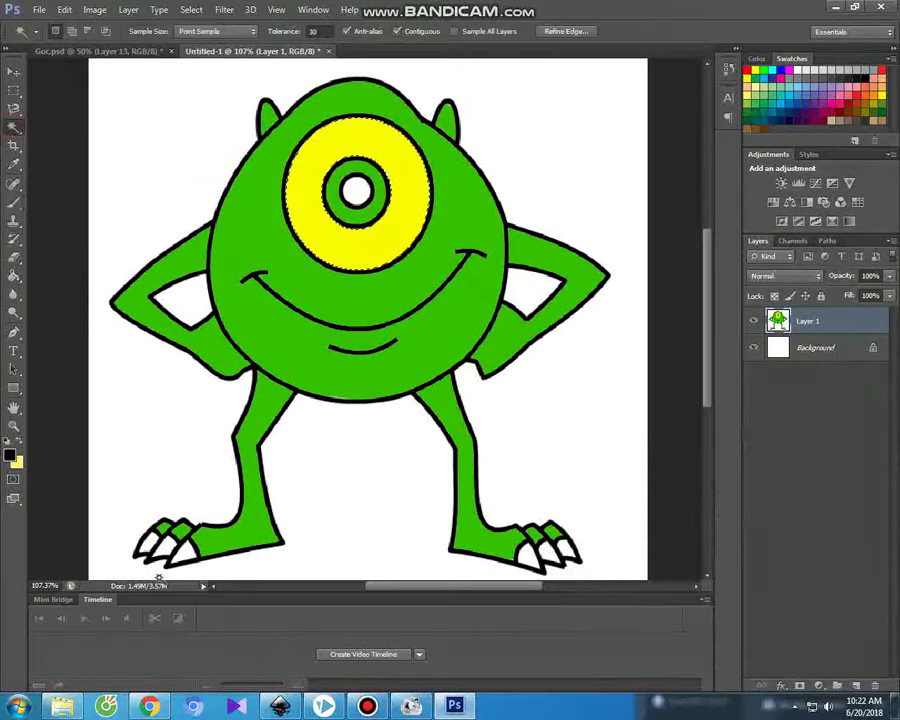
click(149, 546)
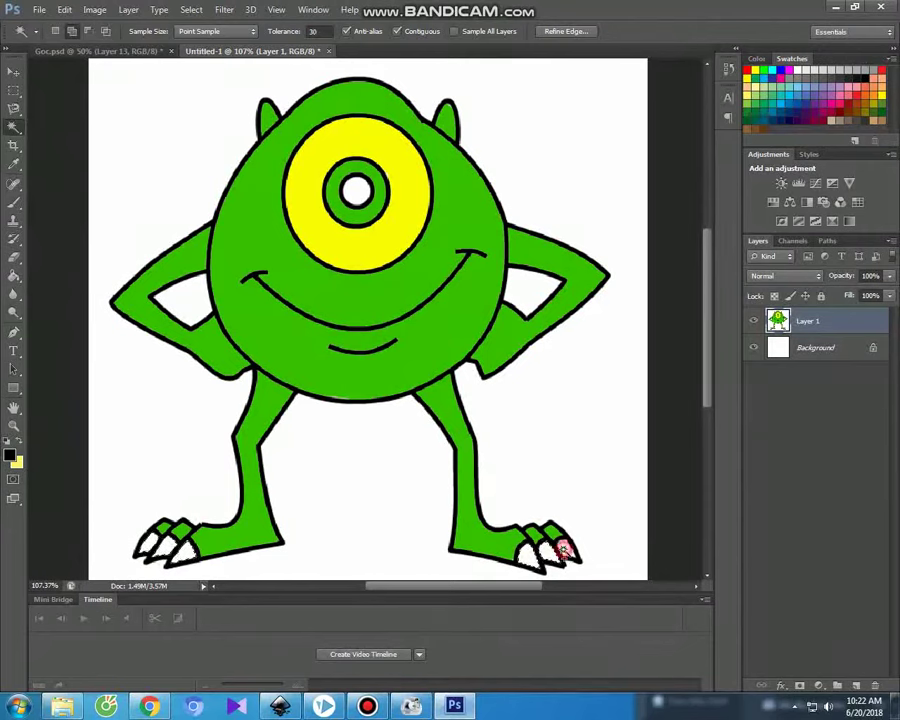
click(14, 202)
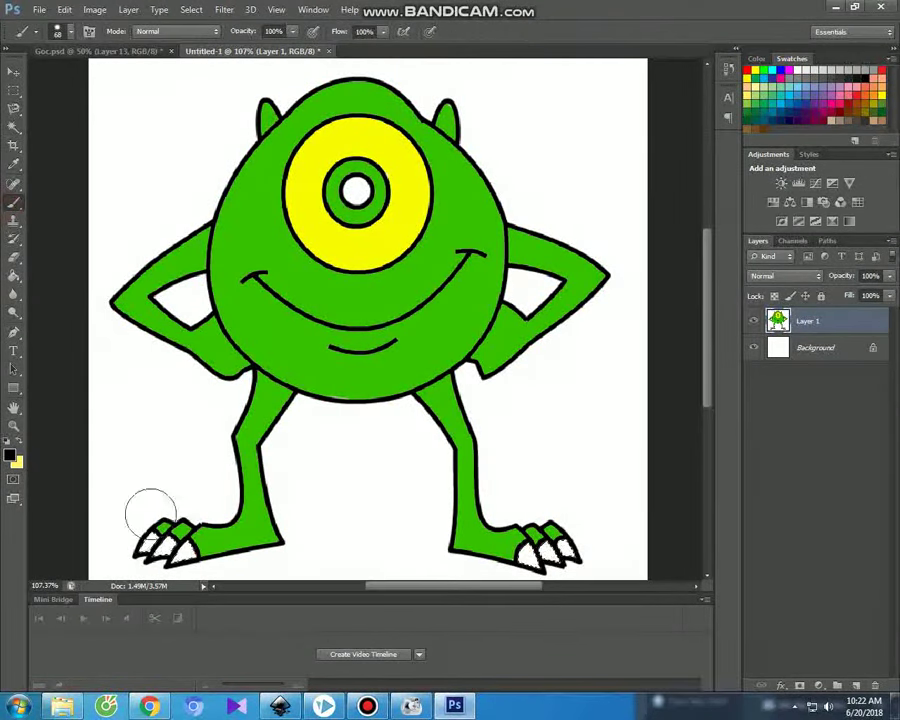
drag(151, 540, 121, 528)
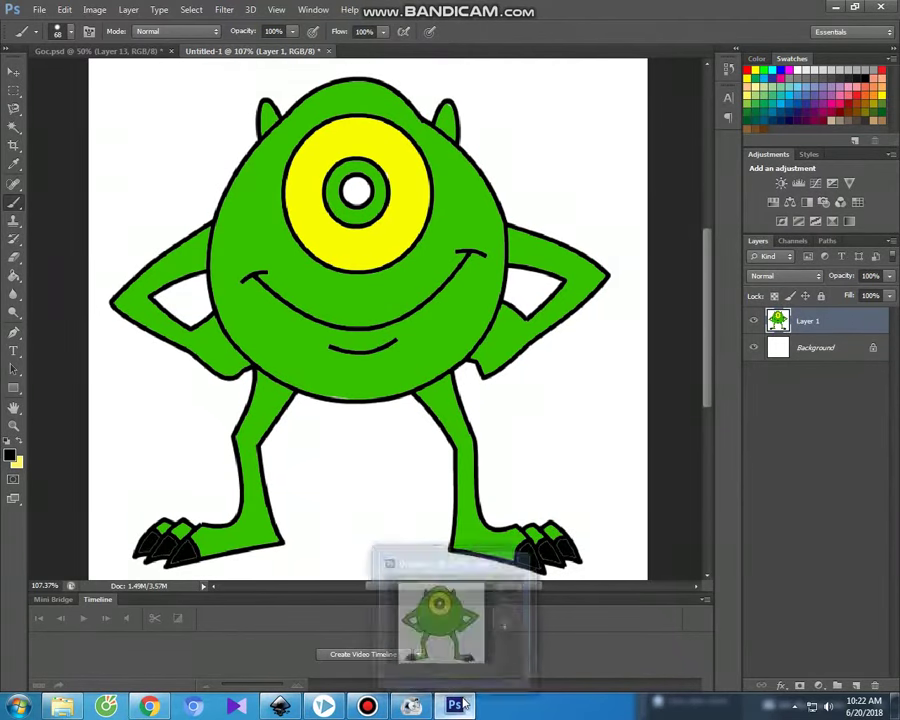
click(372, 707)
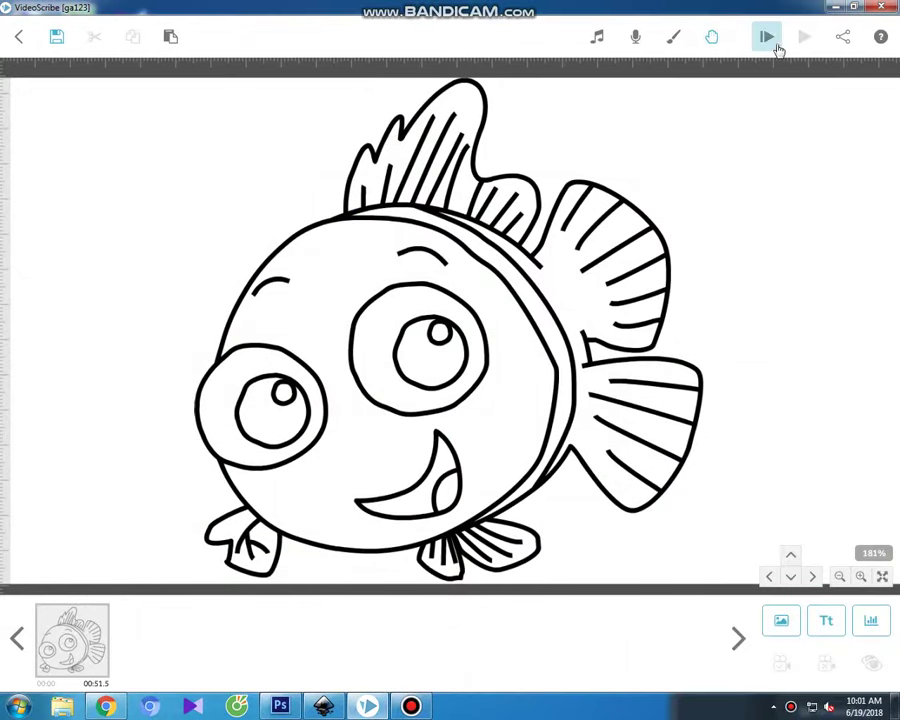
Play the VideoScribe preview of the fish drawing animation, then stop it.
click(772, 40)
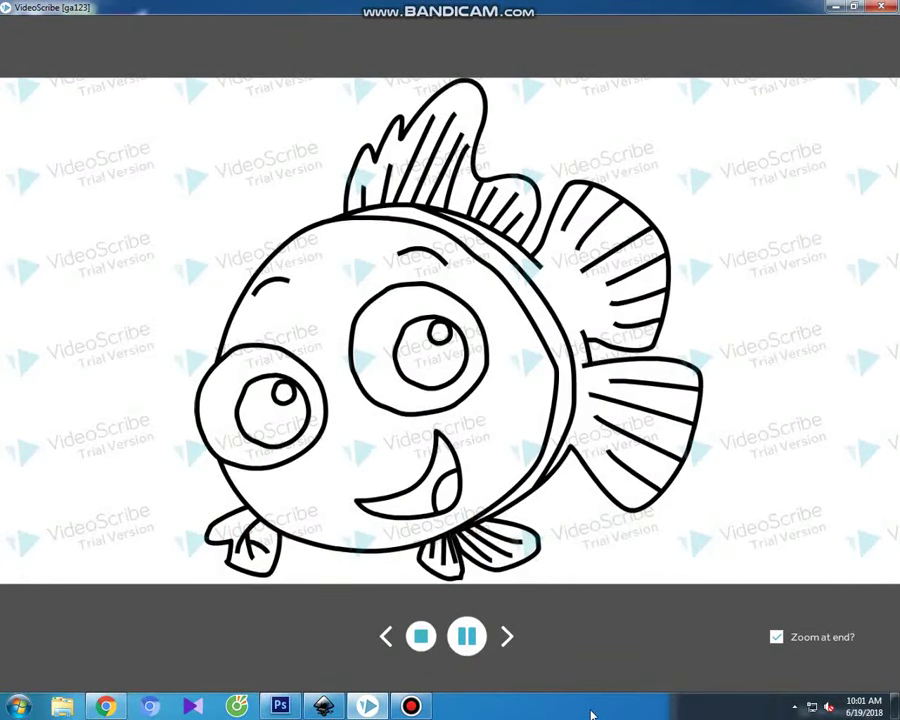
click(411, 706)
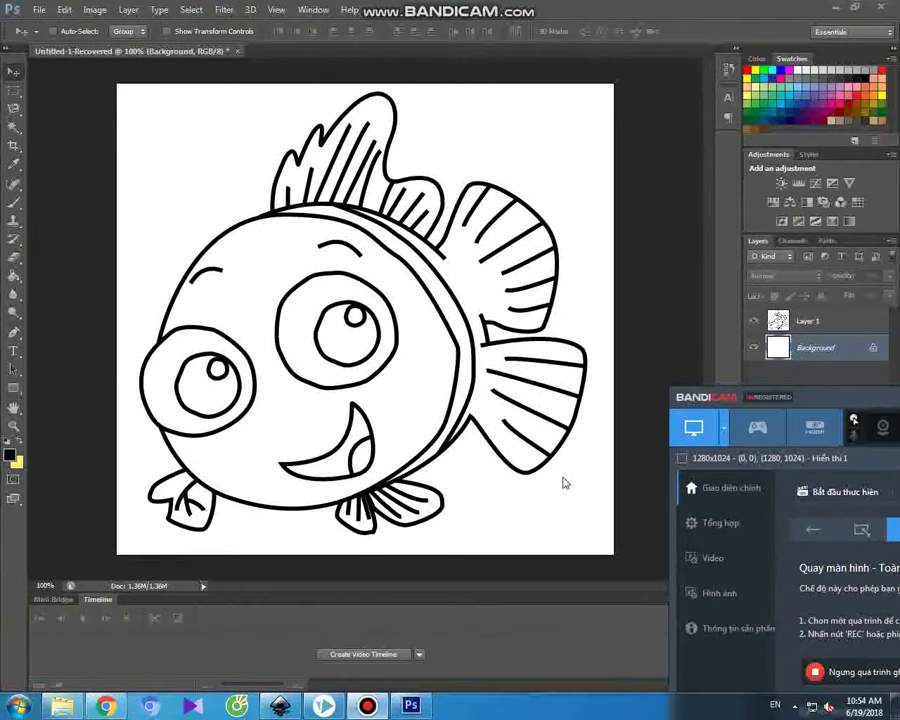
On Layer 1, select the larger right eye's pupil and fill it black.
click(237, 298)
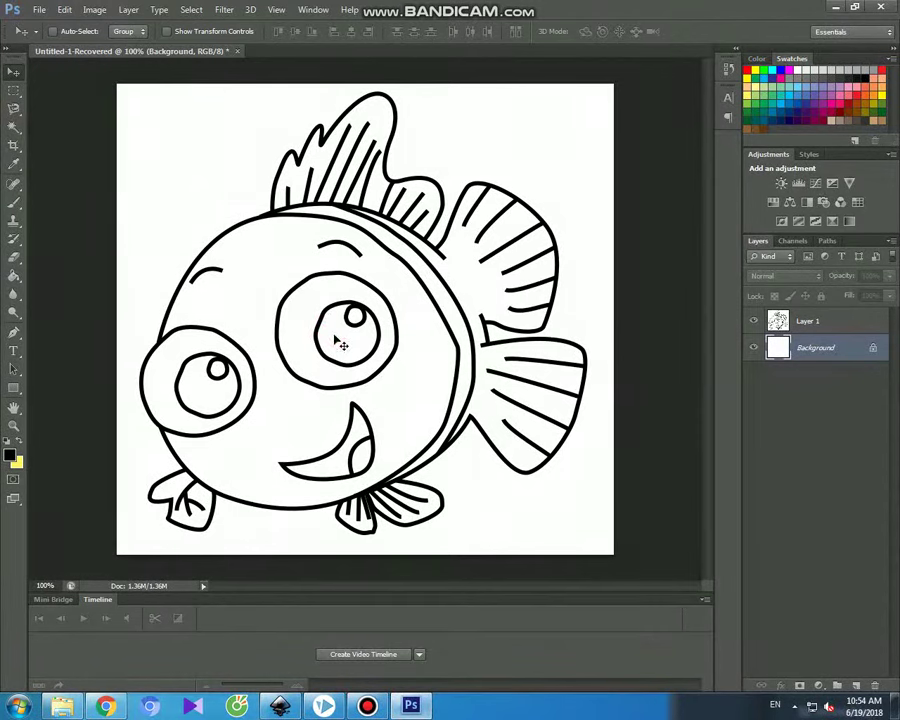
click(14, 127)
click(344, 349)
click(776, 321)
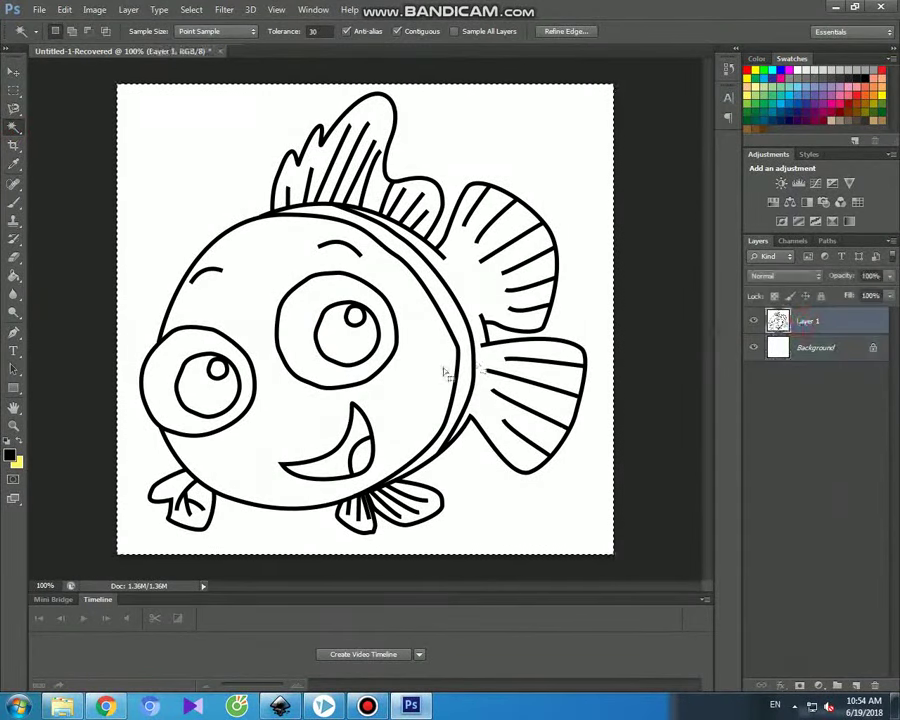
click(350, 345)
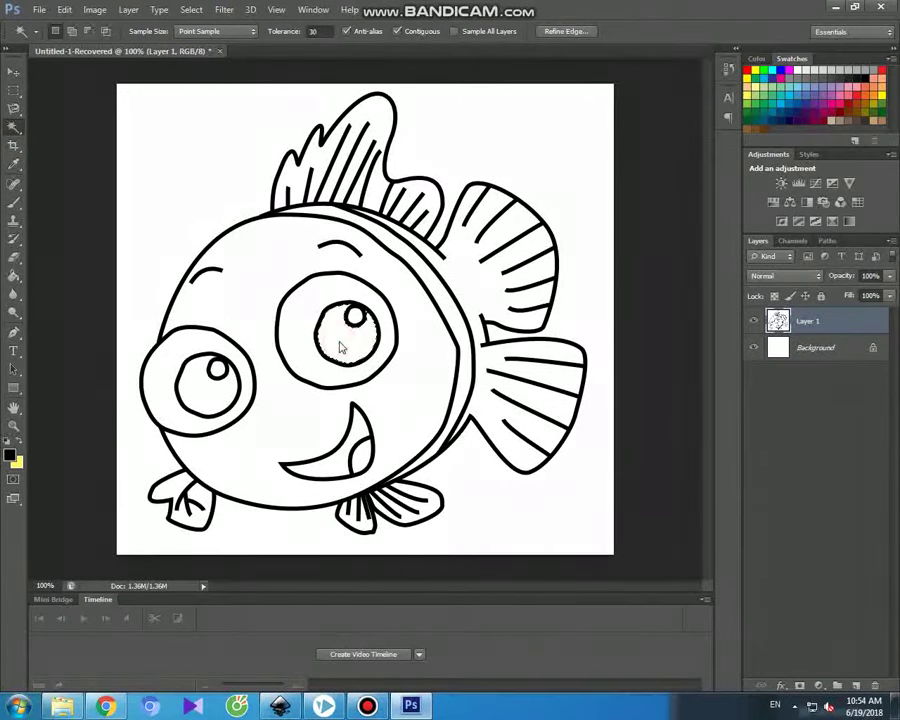
click(14, 204)
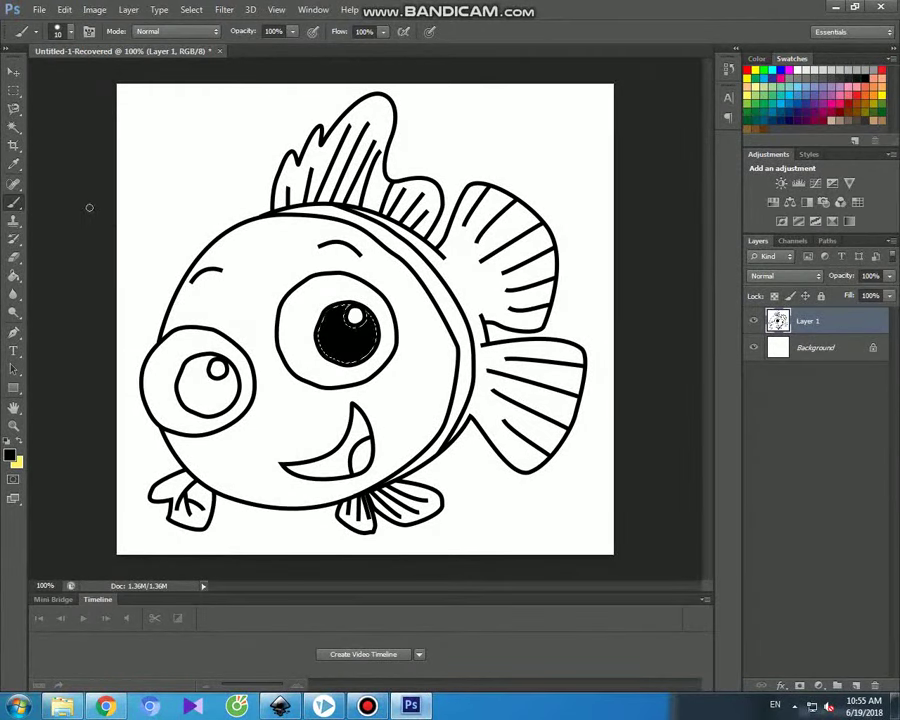
Select the left eye's pupil and paint it solid black, closing any gaps.
click(14, 126)
click(205, 398)
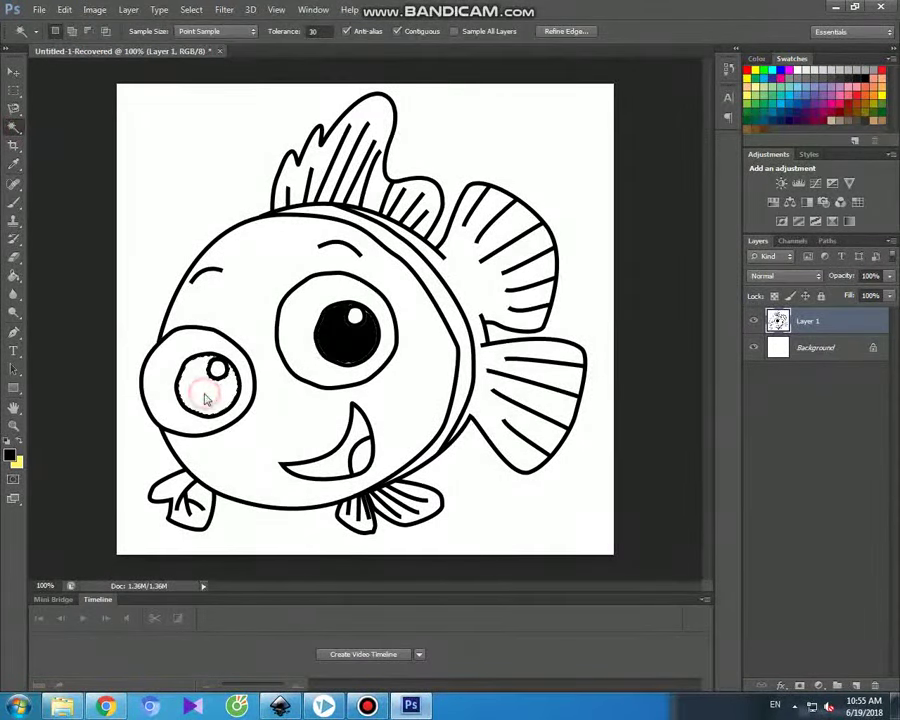
click(14, 202)
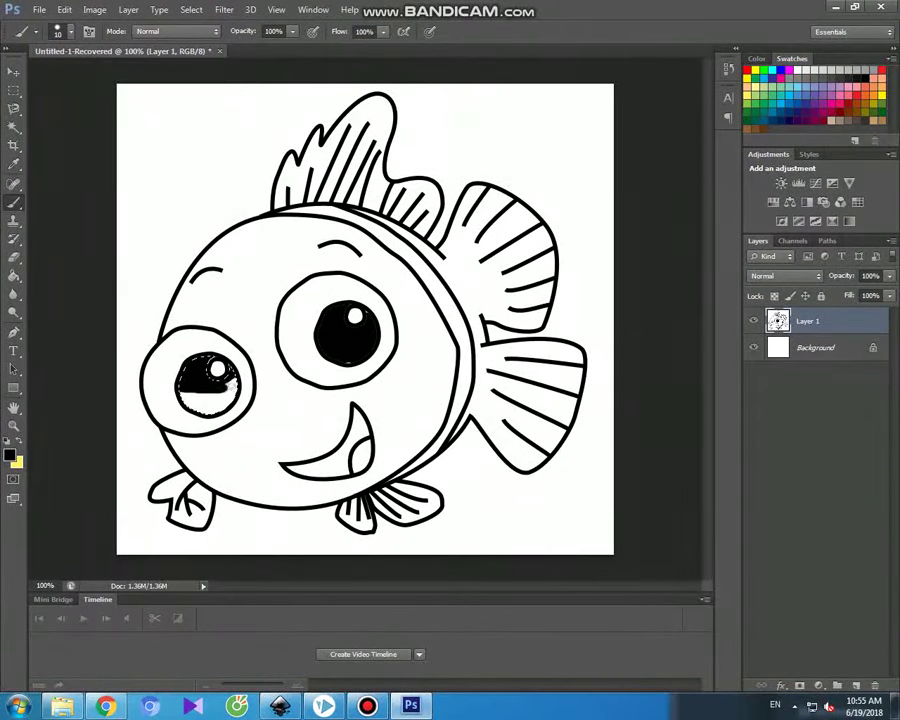
drag(216, 396, 226, 389)
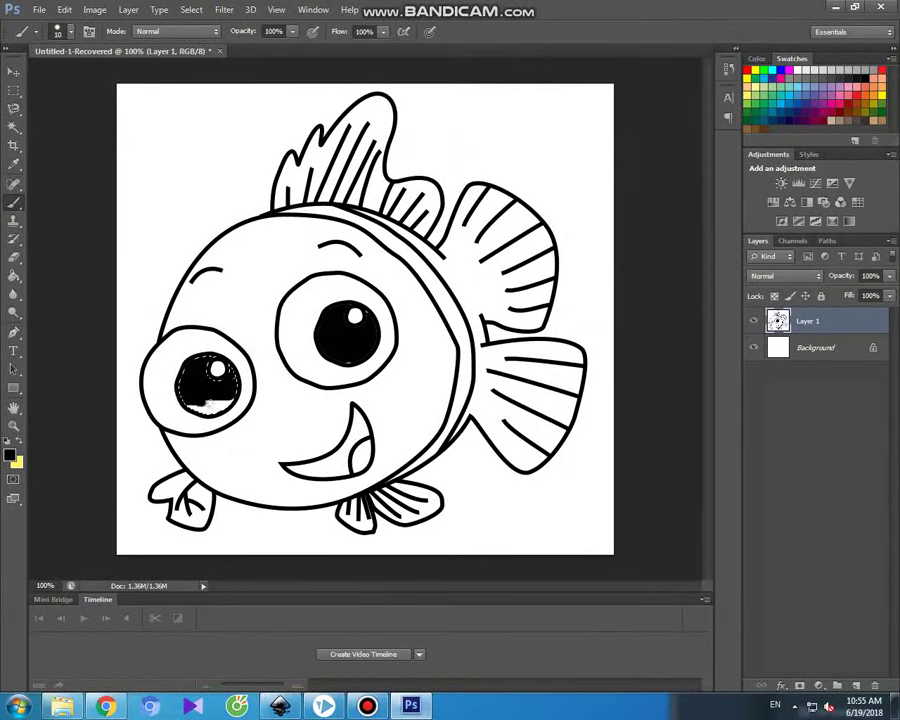
drag(188, 405, 203, 411)
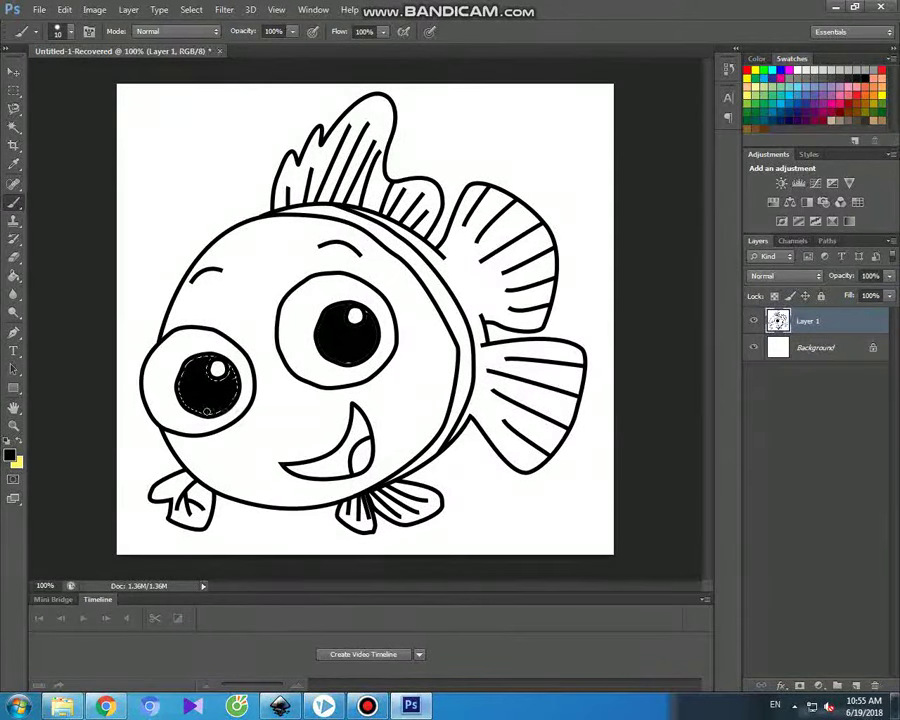
click(367, 706)
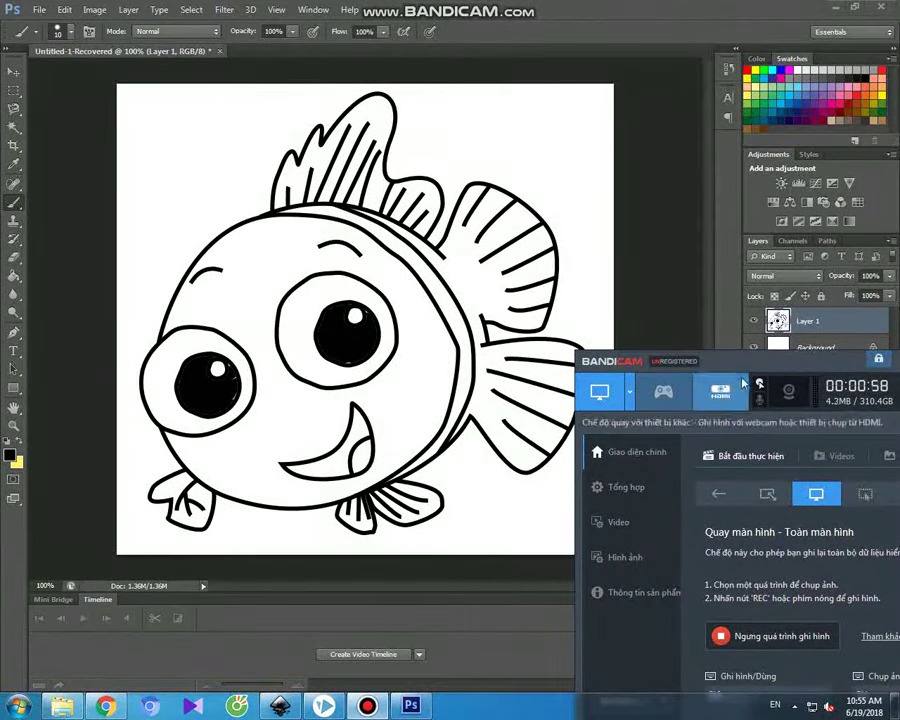
Drag the Bandicam recorder window higher so it clears the fish drawing.
mouse_move(750, 363)
mouse_down()
mouse_move(808, 287)
mouse_move(609, 271)
mouse_up()
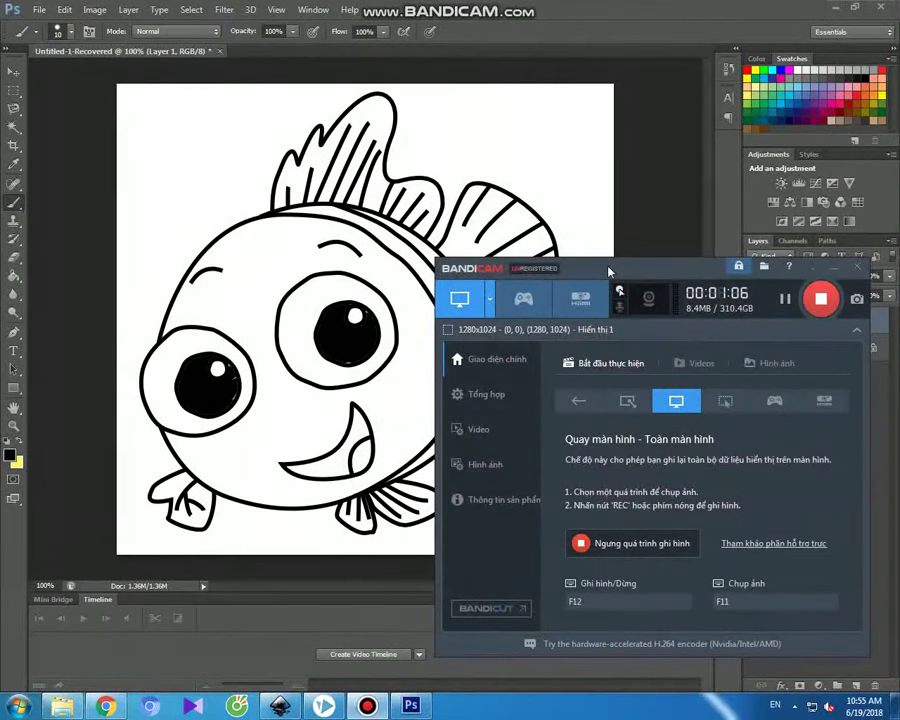
drag(609, 271, 609, 267)
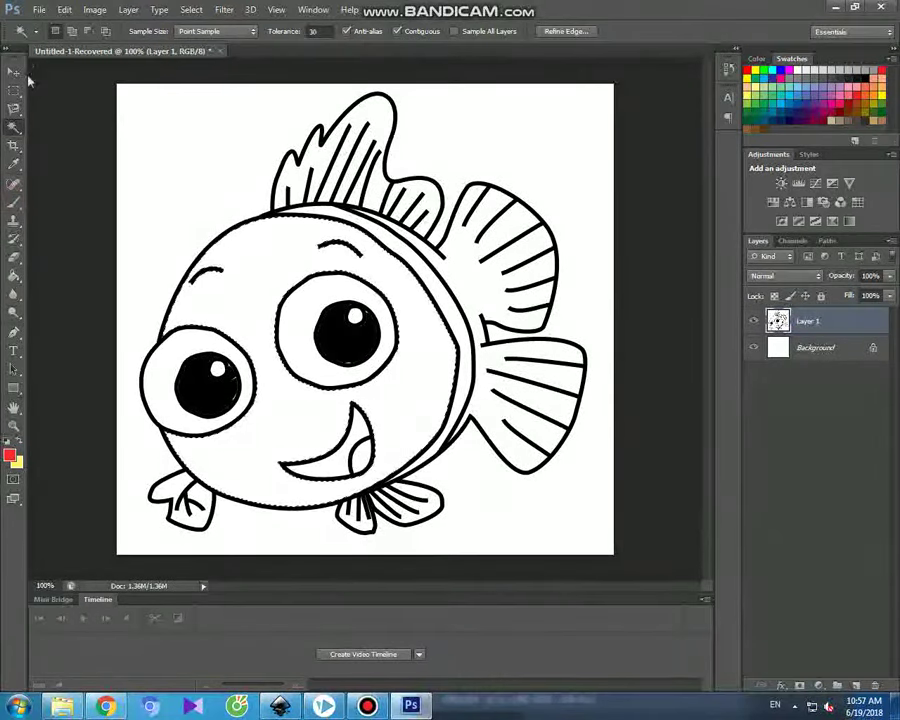
Paint the remaining white head areas red around the eyes and smile, then deselect.
click(15, 202)
click(64, 31)
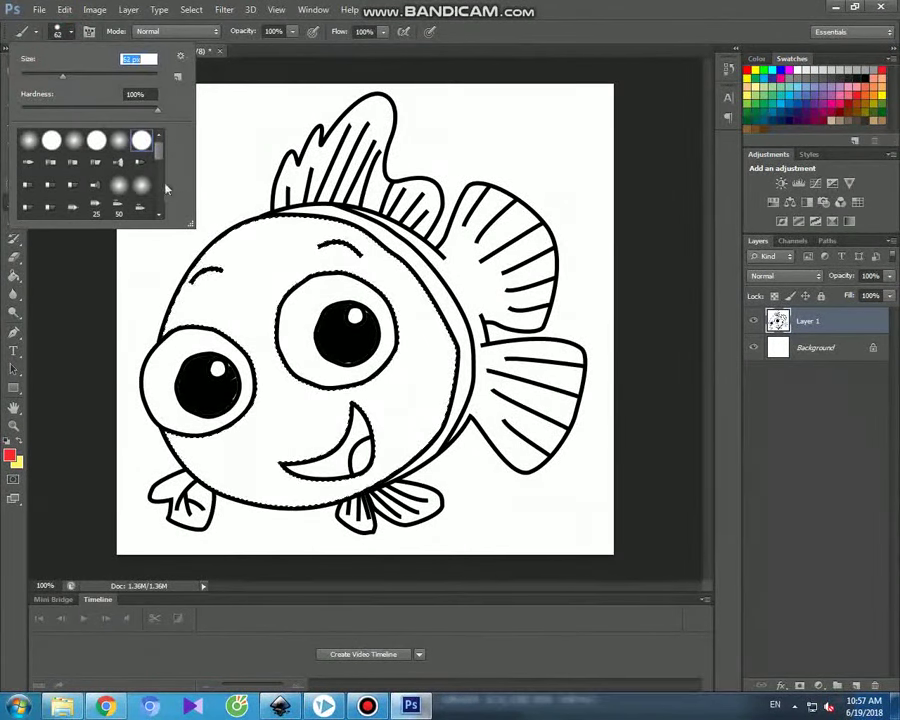
click(245, 195)
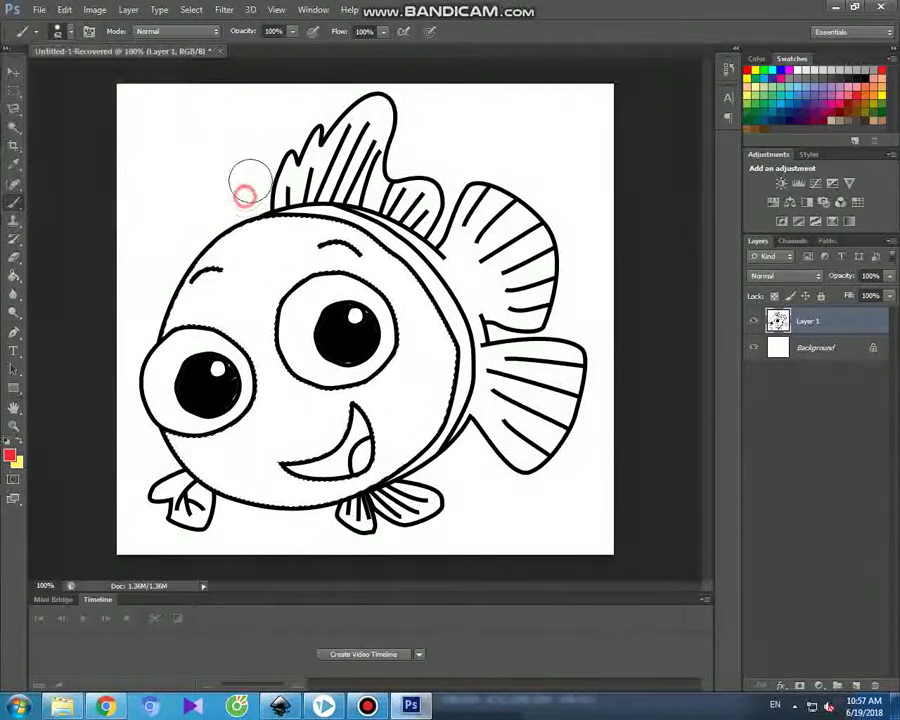
mouse_move(268, 232)
mouse_down()
mouse_move(198, 263)
mouse_move(310, 235)
mouse_move(161, 304)
mouse_move(300, 311)
mouse_move(261, 341)
mouse_move(290, 351)
mouse_move(270, 365)
mouse_move(251, 416)
mouse_move(183, 450)
mouse_move(287, 456)
mouse_move(310, 487)
mouse_move(382, 466)
mouse_move(446, 386)
mouse_move(440, 350)
mouse_move(372, 251)
mouse_move(325, 235)
mouse_move(266, 266)
mouse_move(376, 279)
mouse_up()
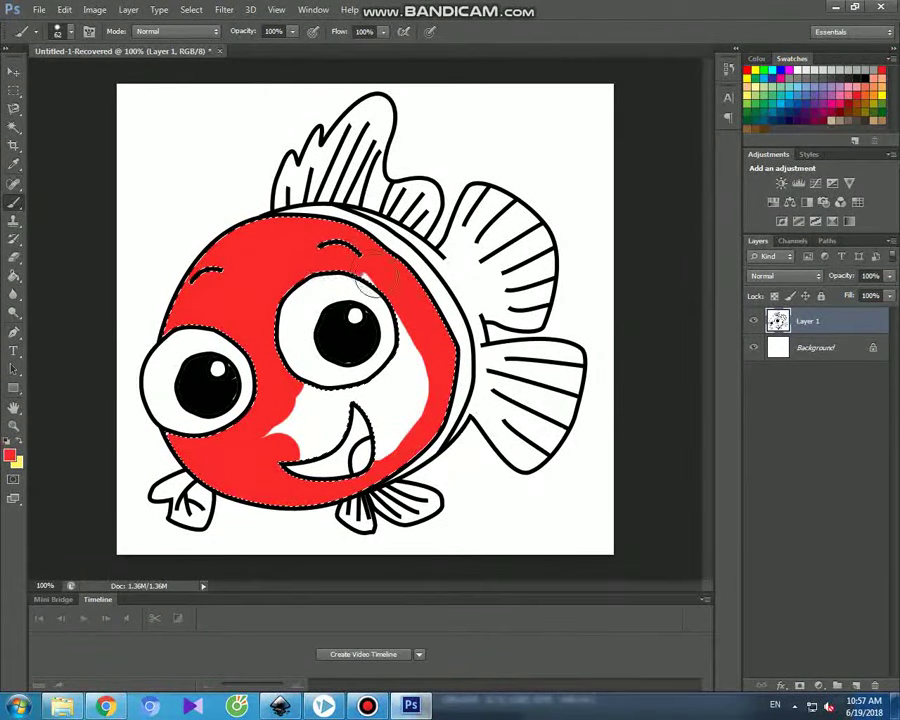
mouse_move(410, 333)
mouse_down()
mouse_move(360, 418)
mouse_move(385, 415)
mouse_move(380, 430)
mouse_move(391, 441)
mouse_up()
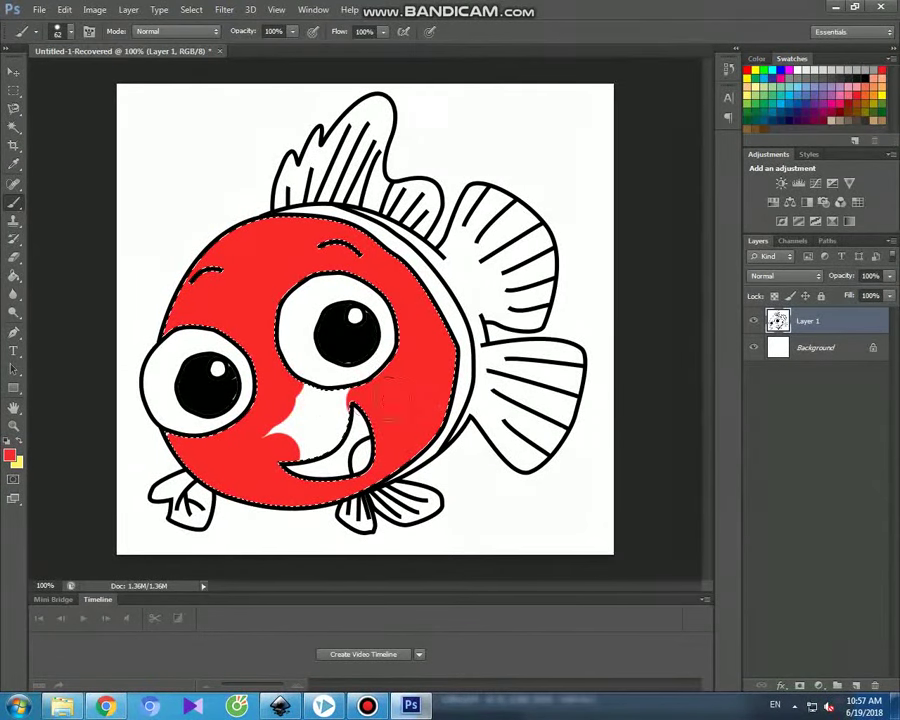
mouse_move(300, 415)
mouse_down()
mouse_move(290, 432)
mouse_move(337, 408)
mouse_up()
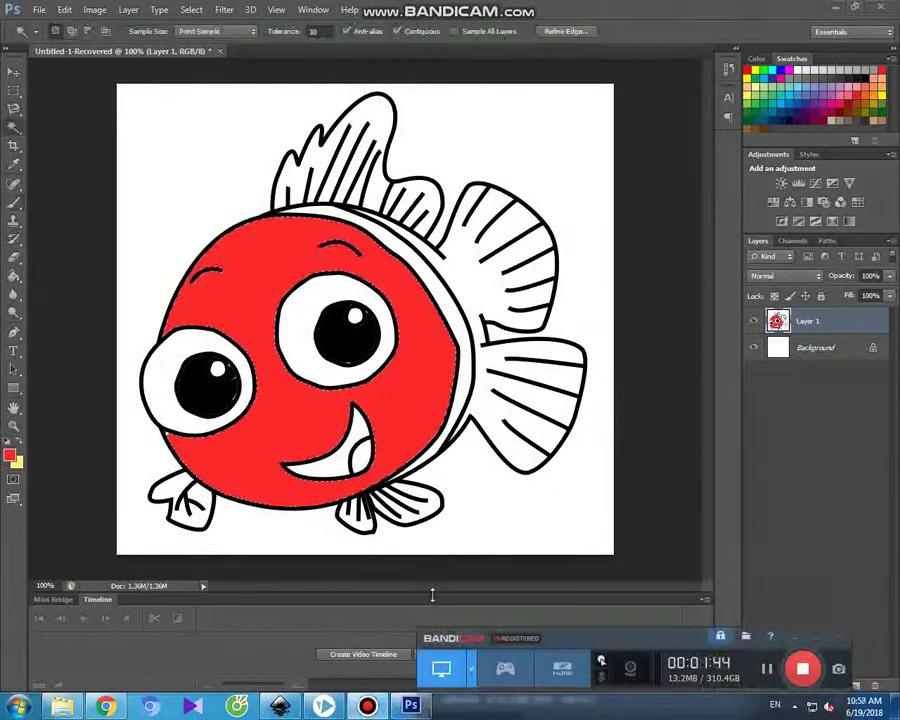
key(ctrl+d)
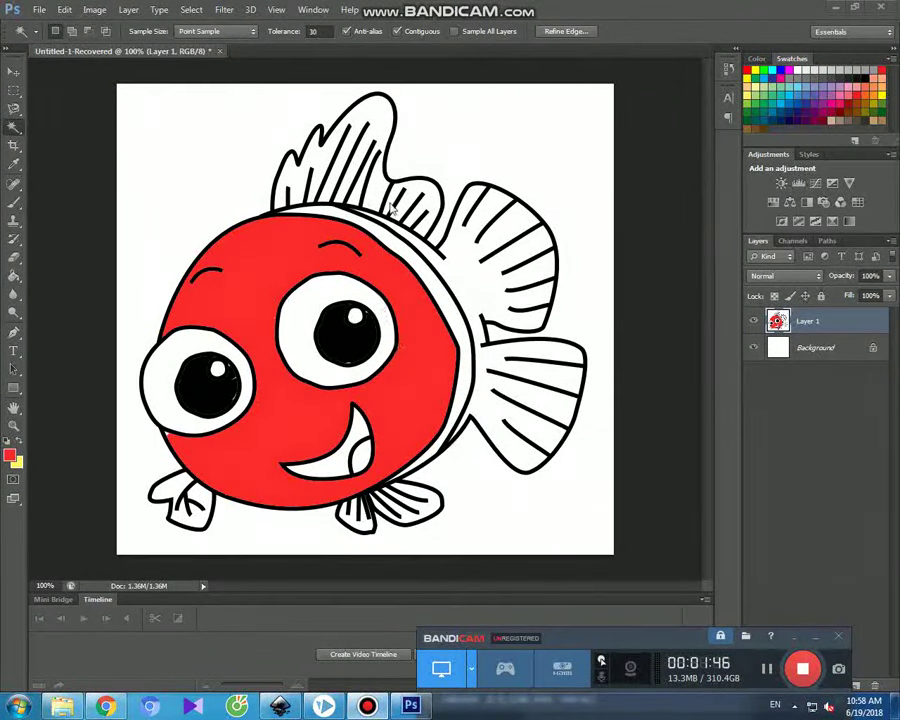
Select the white top fin, bottom fin and left fin areas together.
click(392, 205)
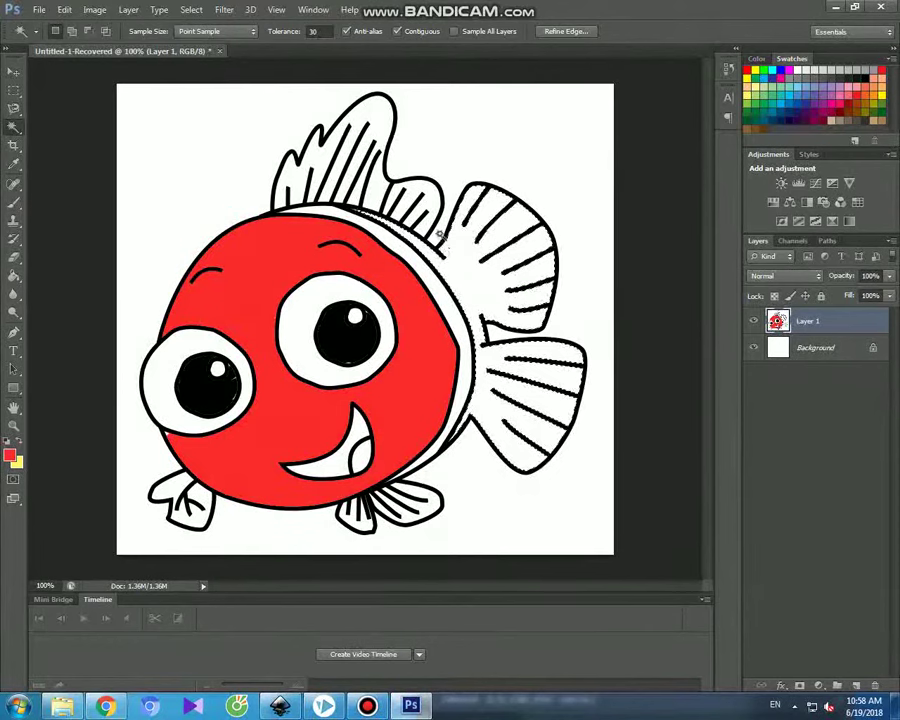
shift+click(378, 196)
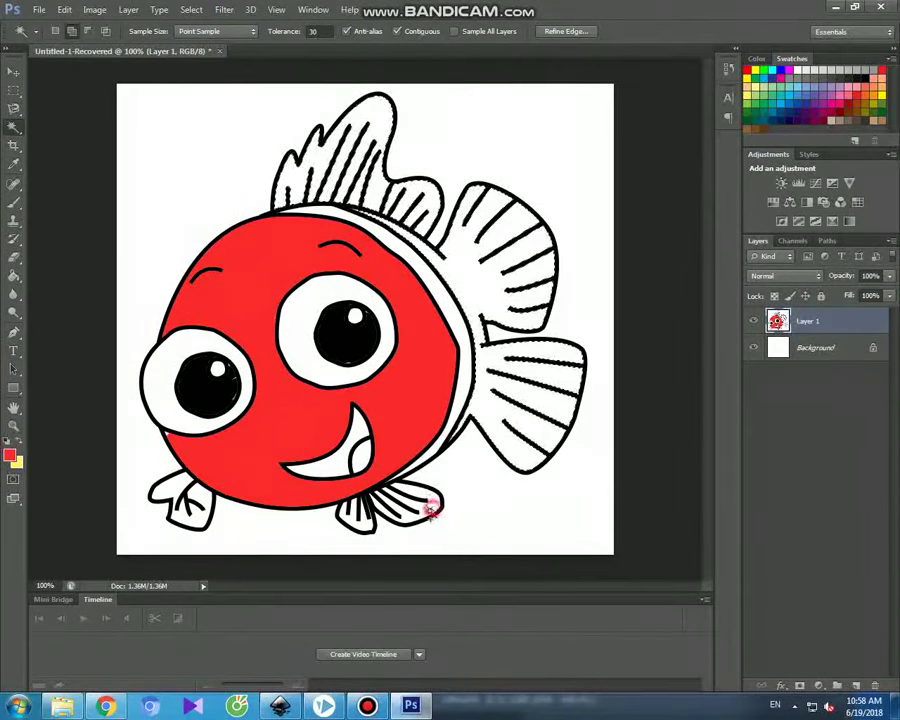
shift+click(368, 527)
shift+click(198, 528)
Paint the top fins, tail, bottom fin and left fin red.
click(13, 204)
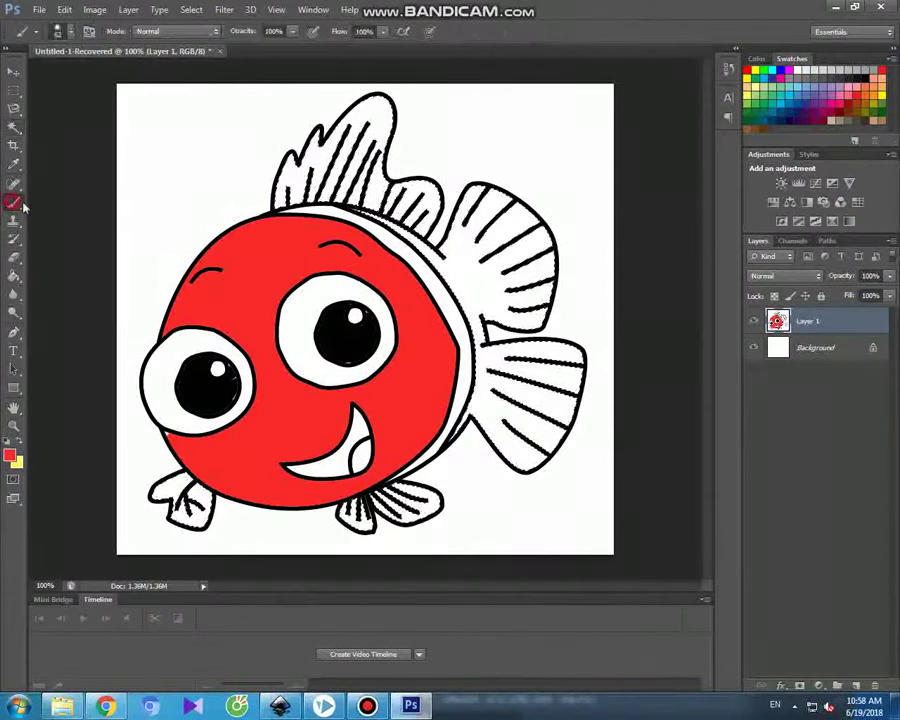
mouse_move(285, 195)
mouse_down()
mouse_move(300, 145)
mouse_move(402, 104)
mouse_move(396, 145)
mouse_move(312, 207)
mouse_up()
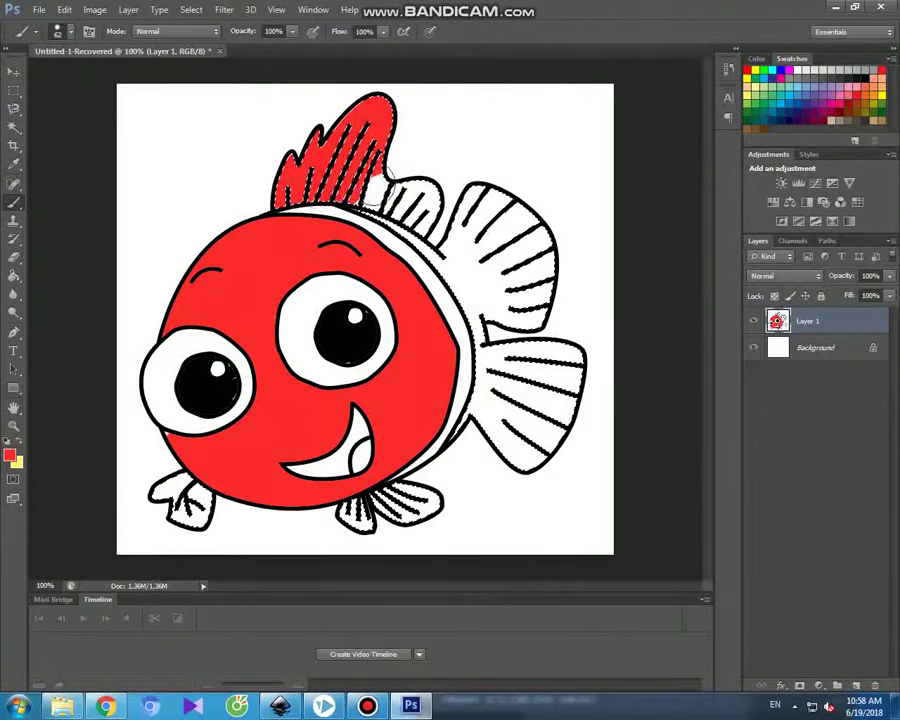
drag(386, 228, 478, 281)
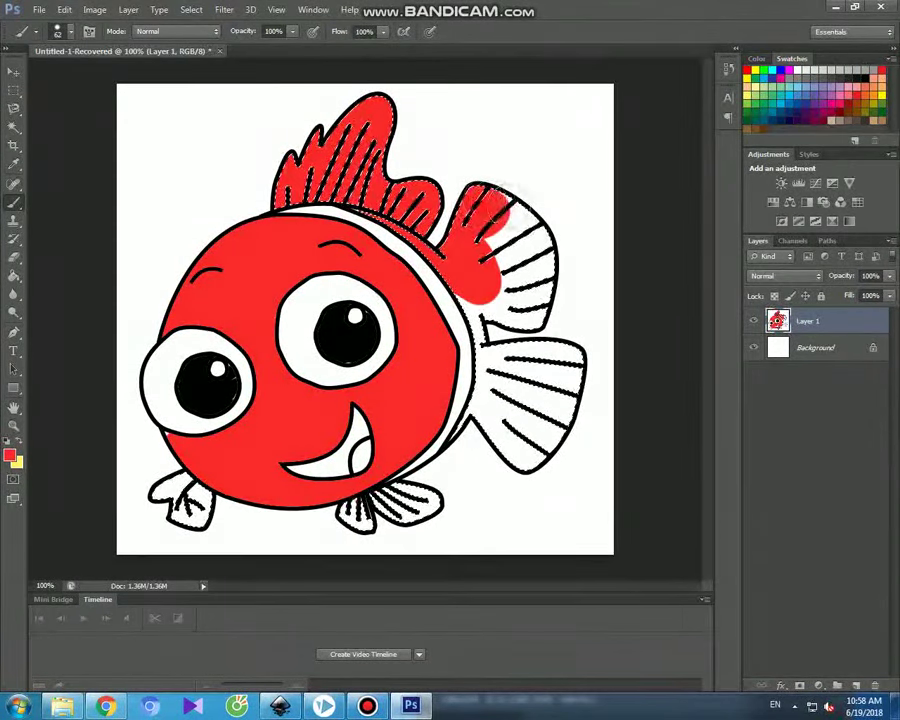
mouse_move(498, 244)
mouse_down()
mouse_move(468, 262)
mouse_move(481, 316)
mouse_up()
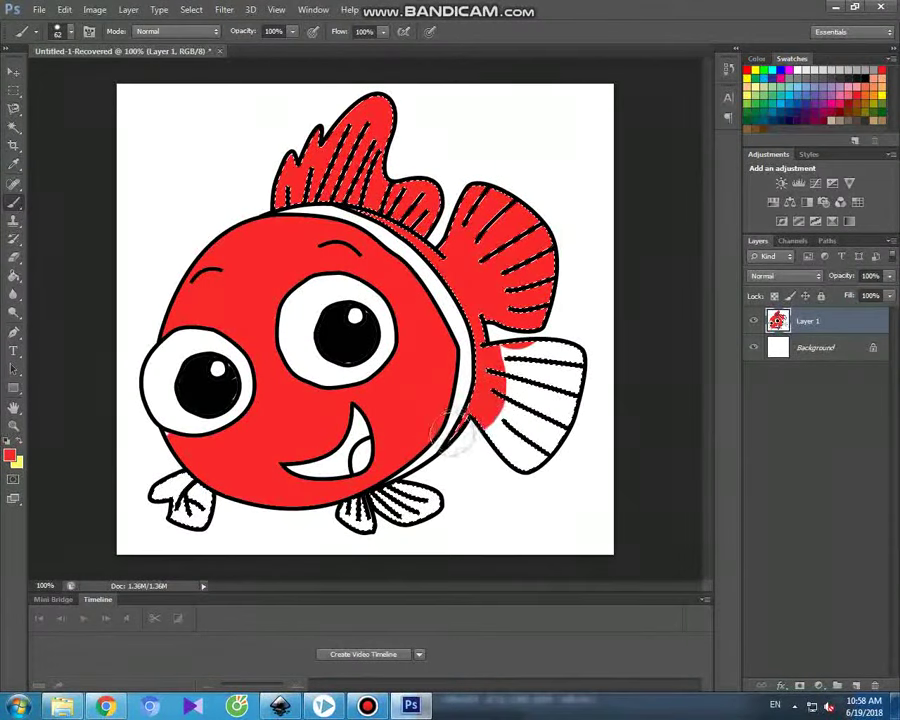
drag(510, 436, 547, 459)
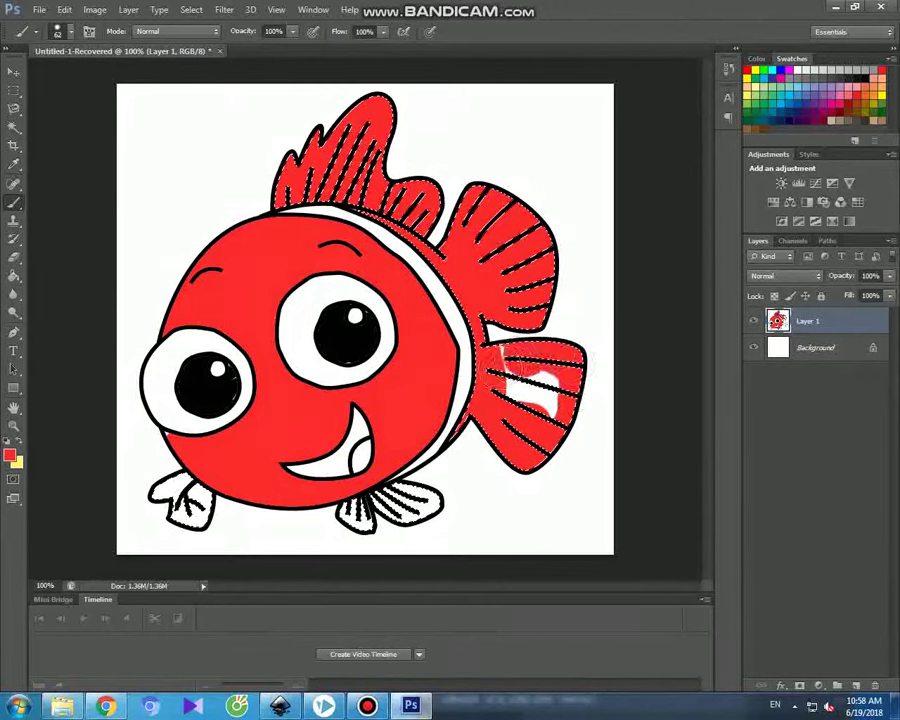
mouse_move(432, 496)
mouse_down()
mouse_move(368, 526)
mouse_move(340, 523)
mouse_up()
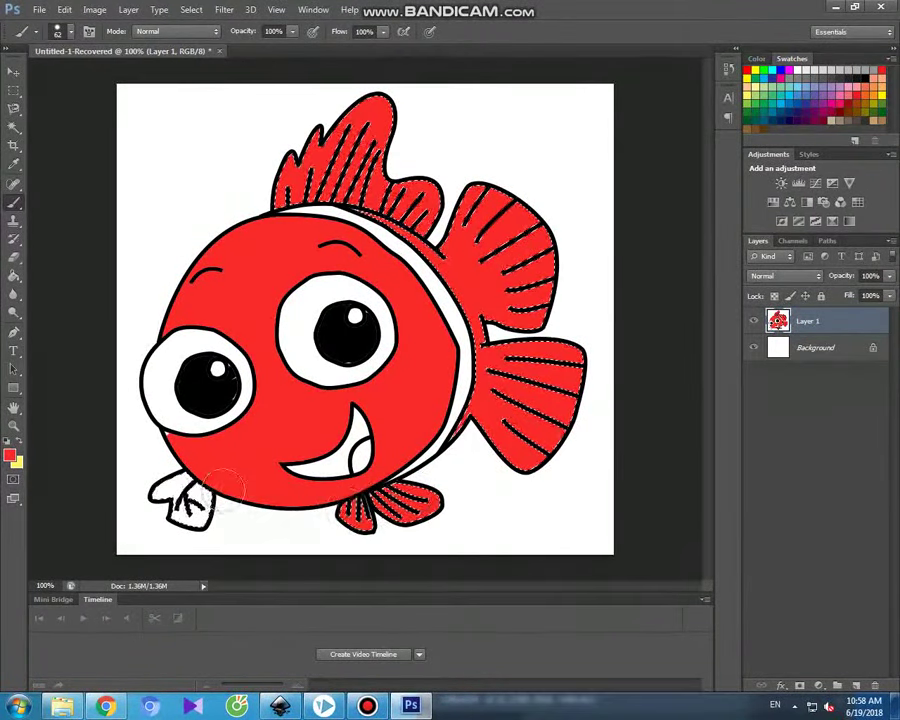
drag(162, 478, 190, 508)
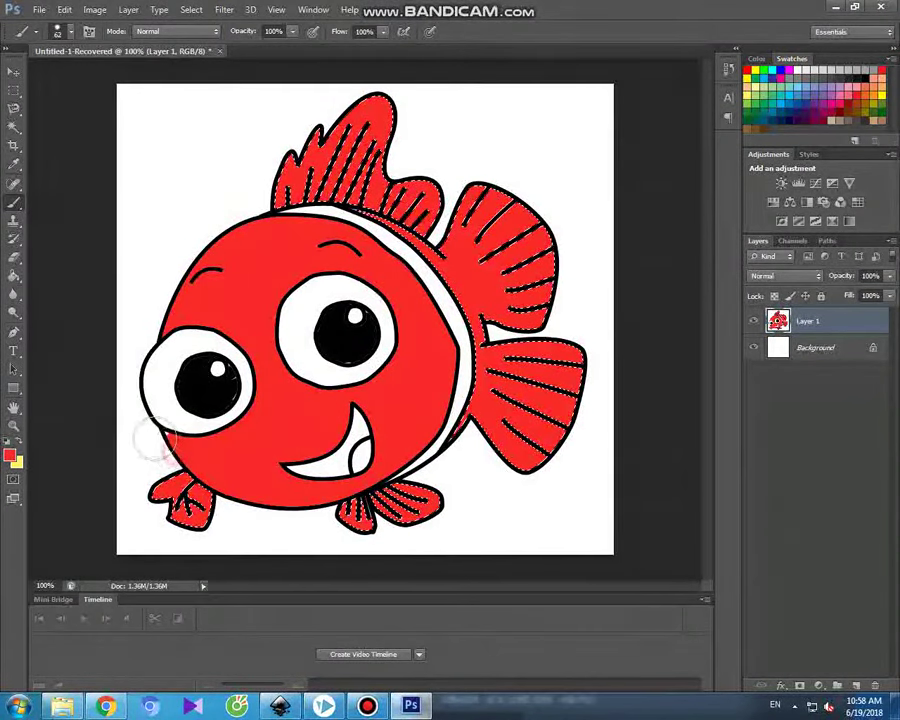
click(13, 122)
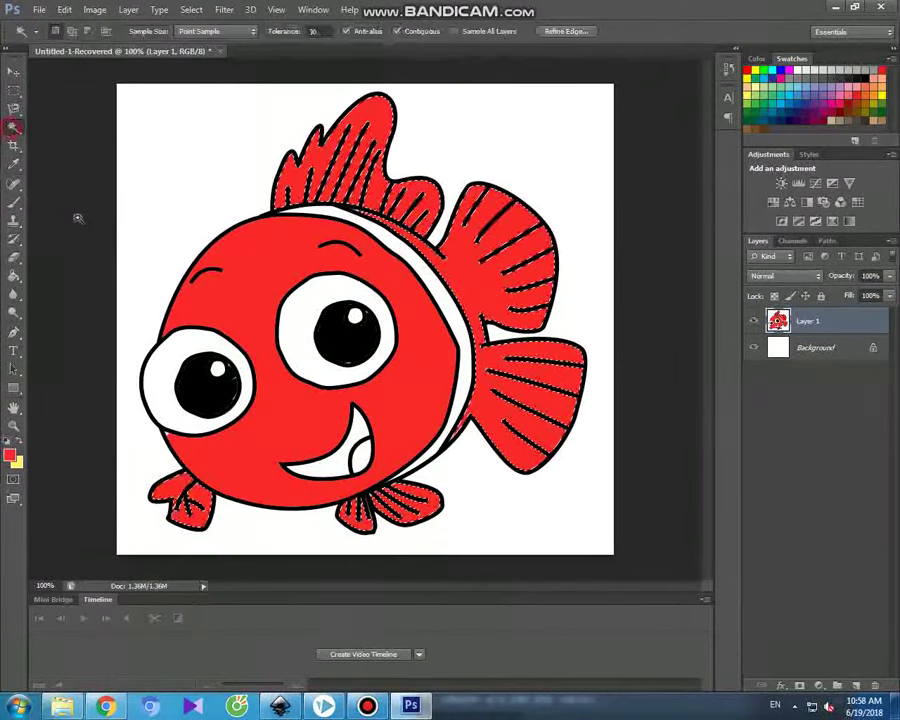
Select the white body stripe and paint it light gray #d1d1d1.
click(447, 322)
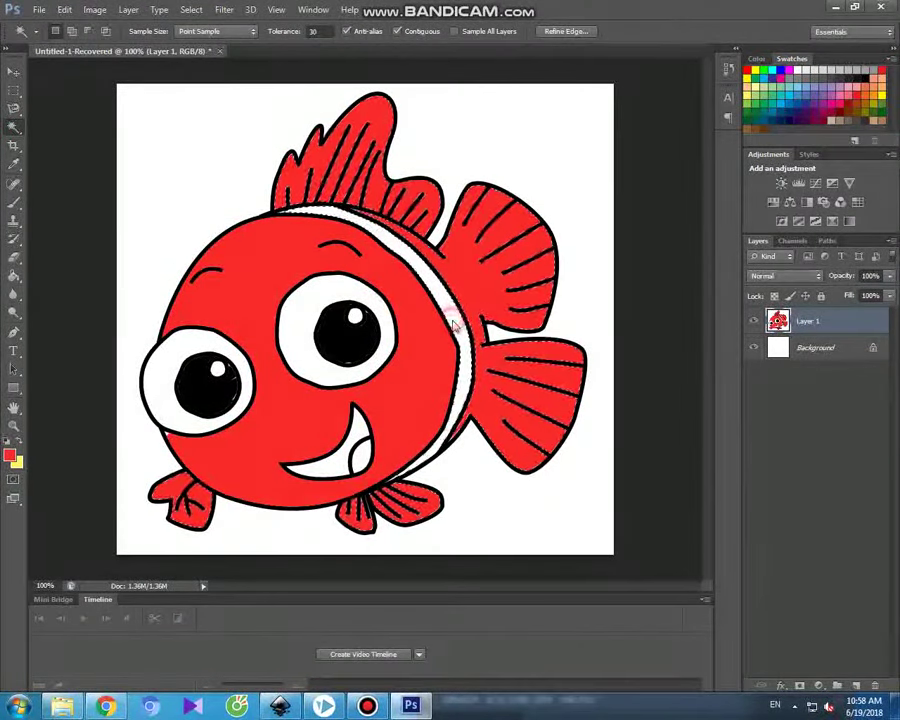
click(12, 456)
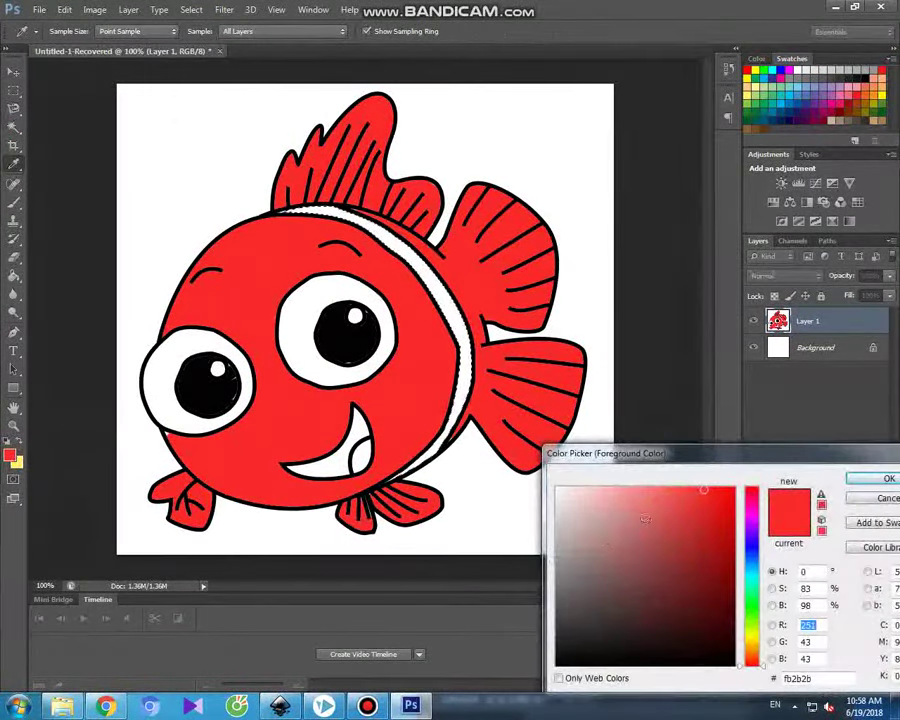
click(565, 553)
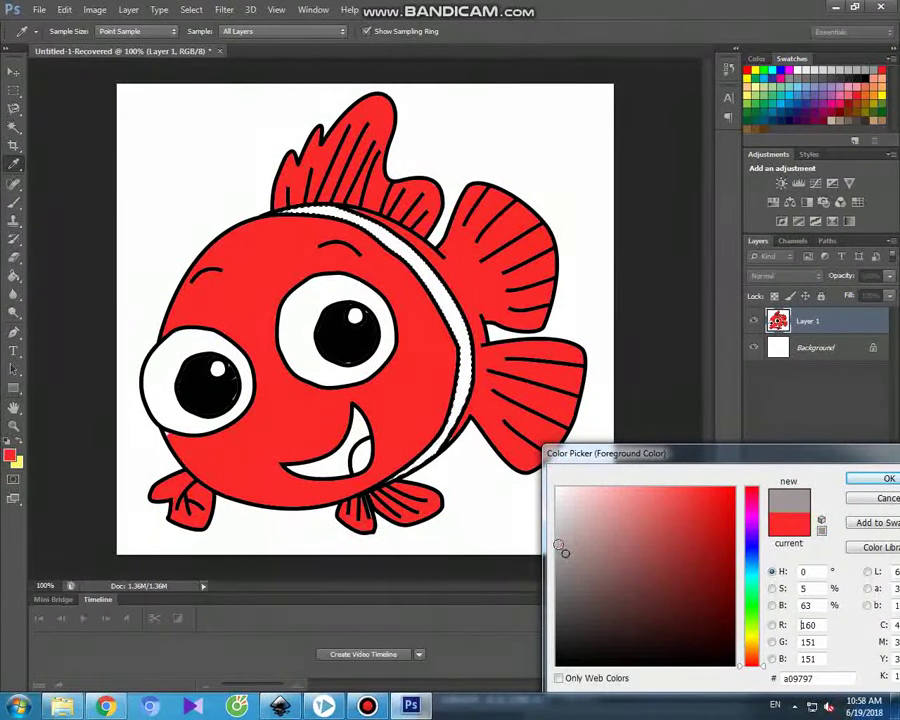
click(558, 540)
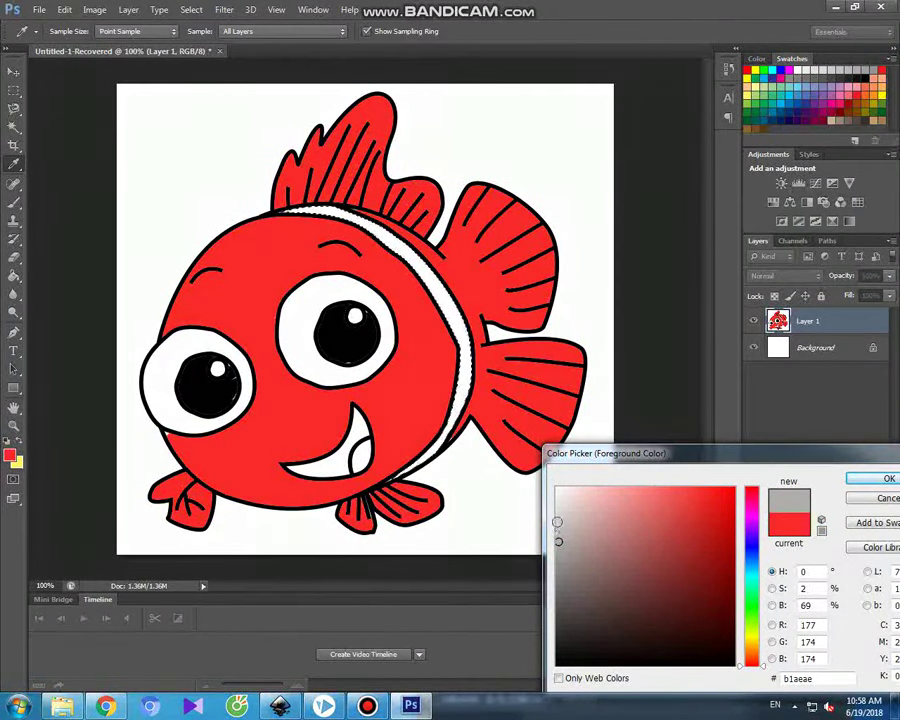
click(556, 519)
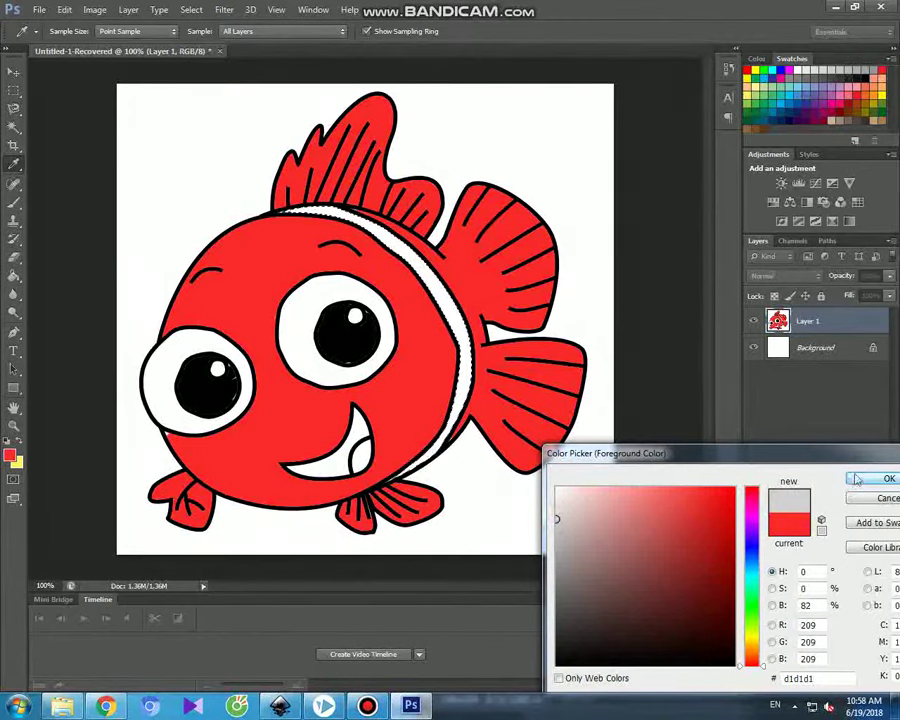
click(857, 480)
key(b)
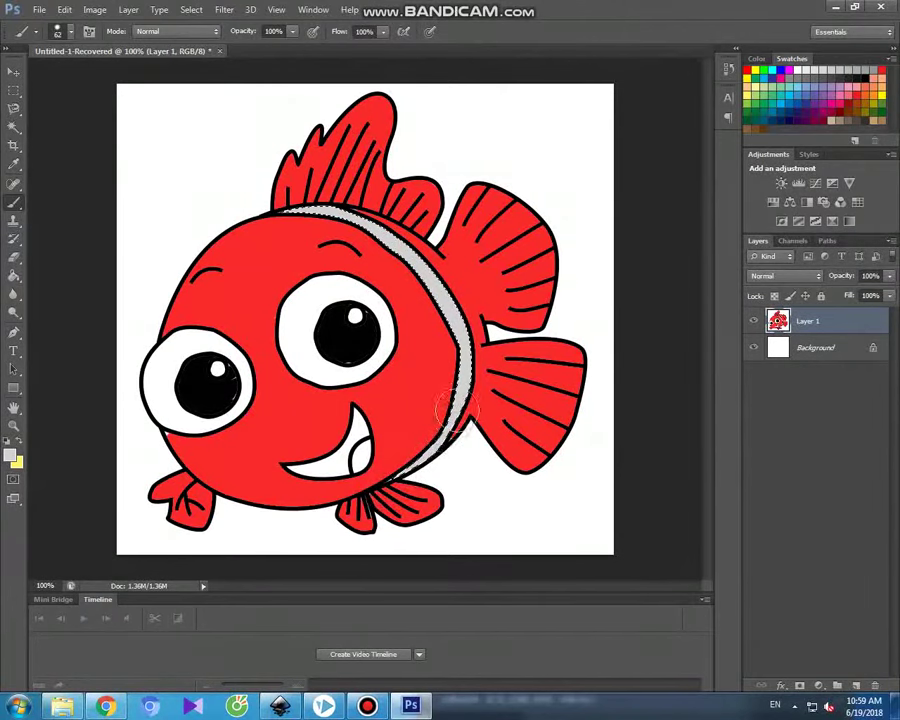
click(13, 71)
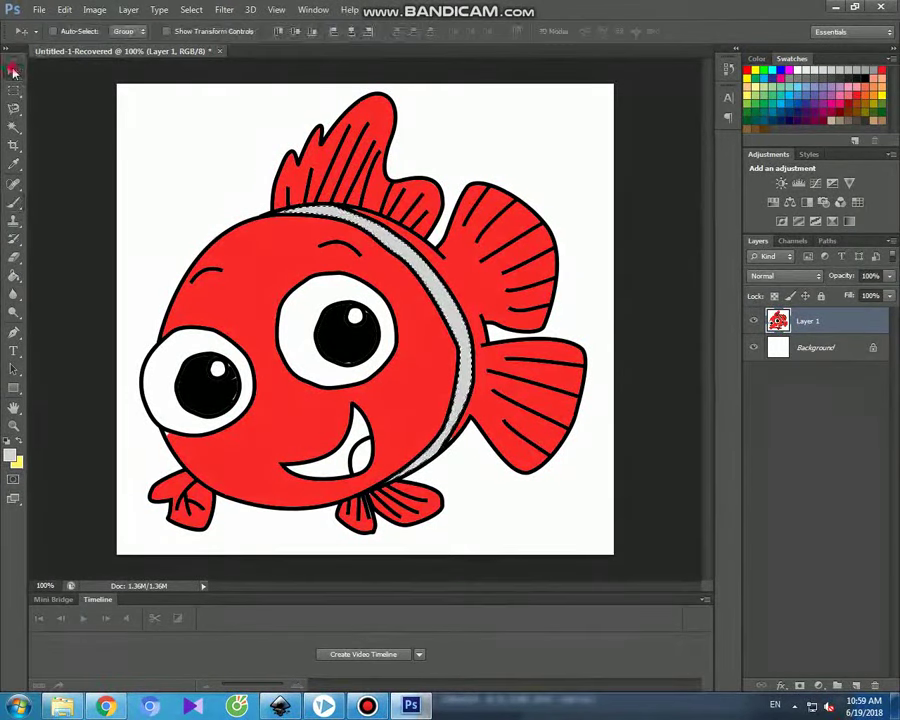
click(193, 127)
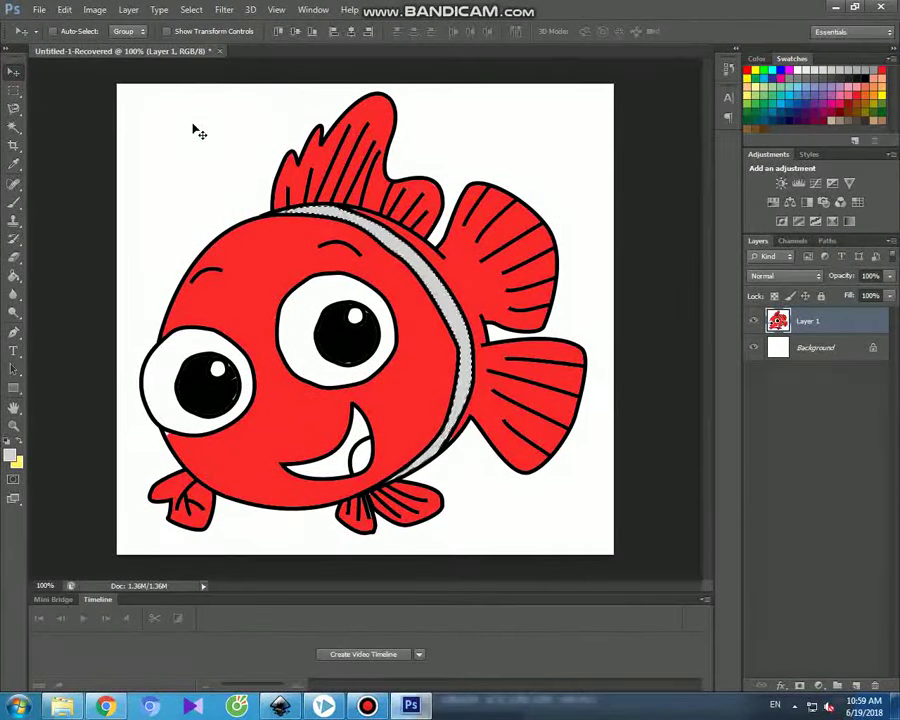
click(367, 706)
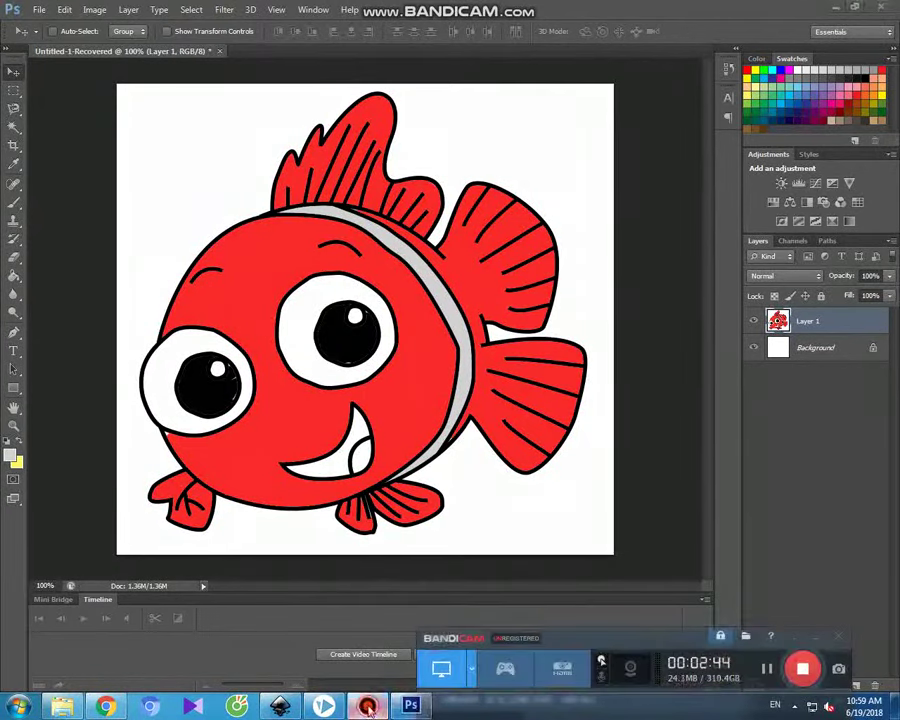